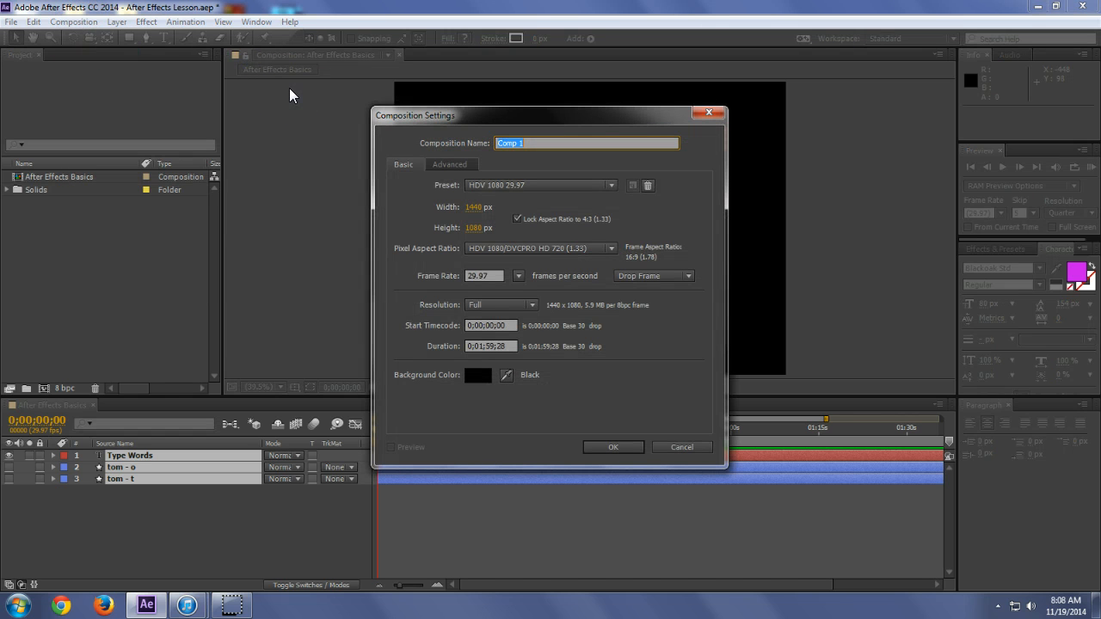
Create a composition named "shapes_name" with a duration of 0;00;15;00, keeping the HDV 1080 29.97 preset
{"action": "type", "text": "shapes_name"}
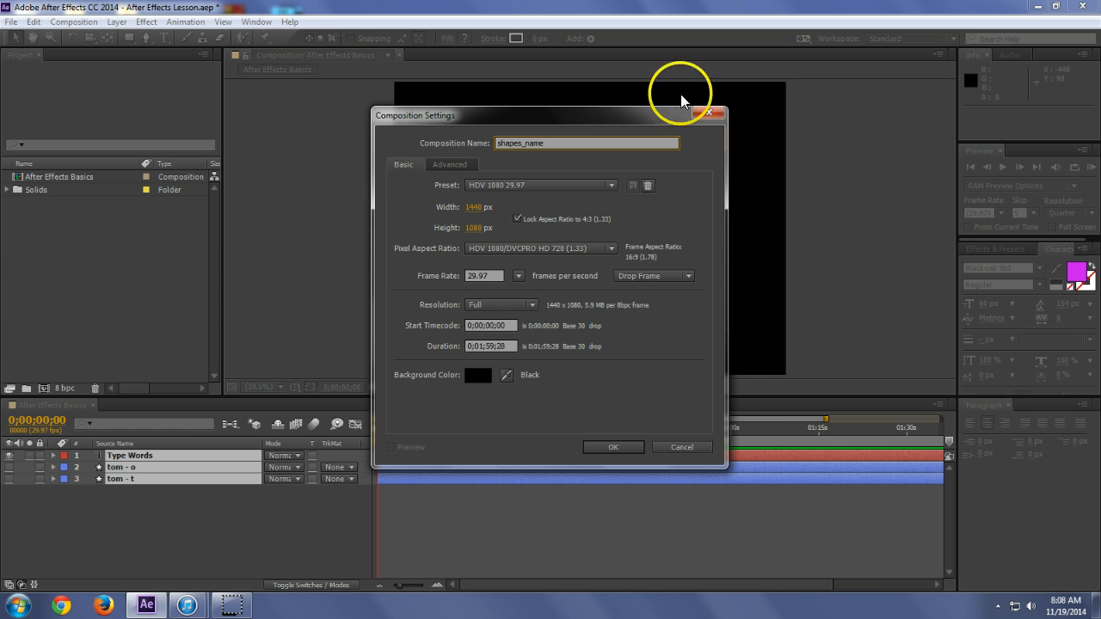
{"action": "left_click_drag", "start_coordinate": [619, 118], "coordinate": [614, 76]}
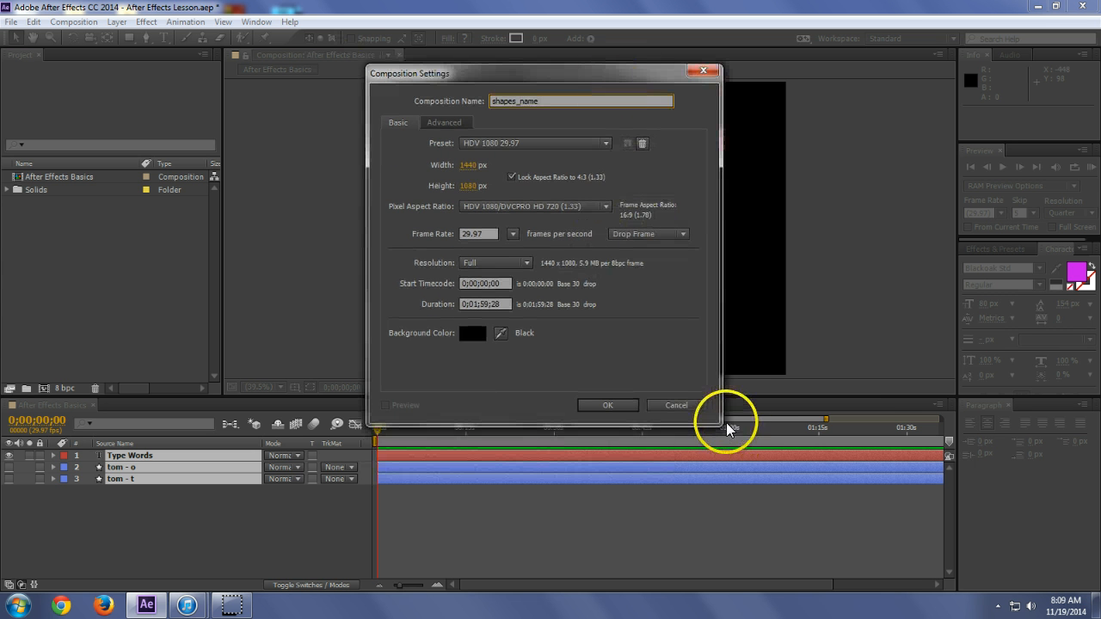
{"action": "left_click", "coordinate": [473, 302]}
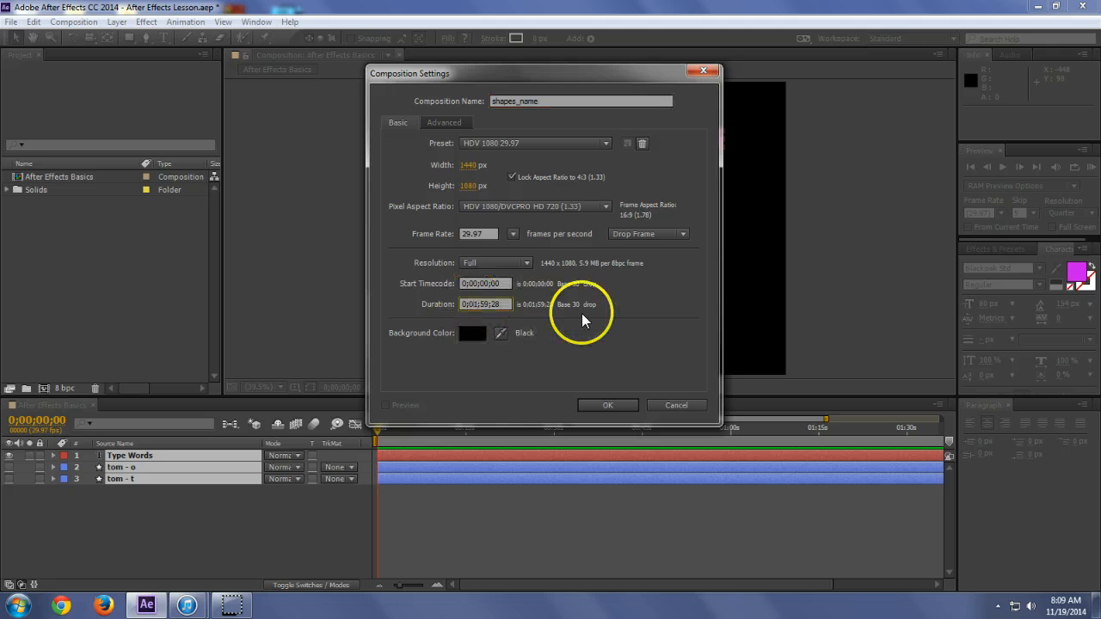
{"action": "type", "text": "01"}
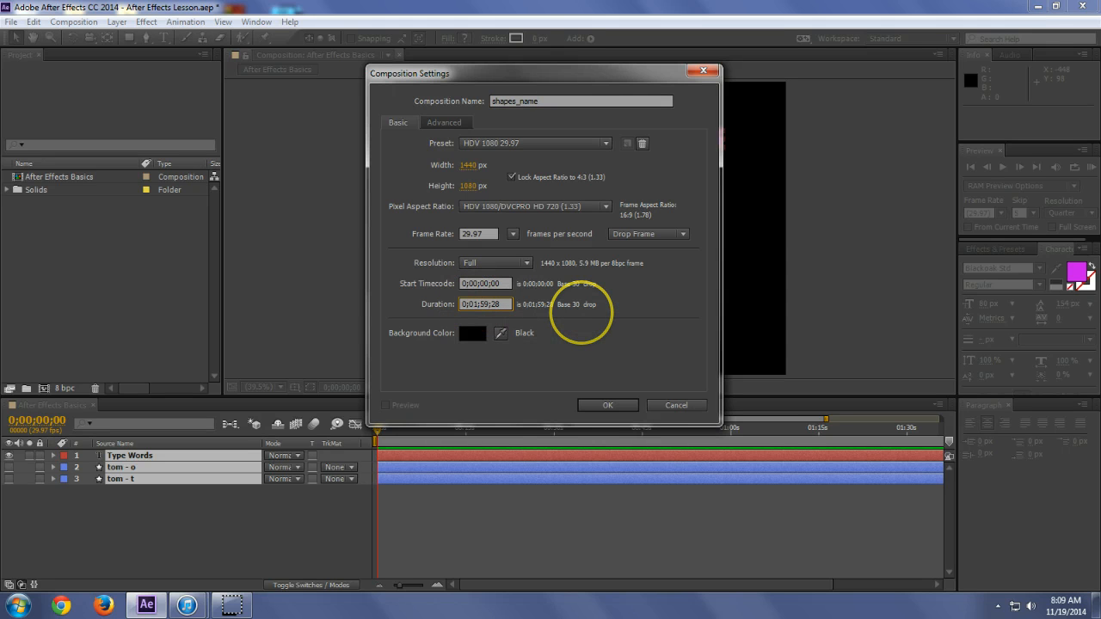
{"action": "key", "text": "Delete"}
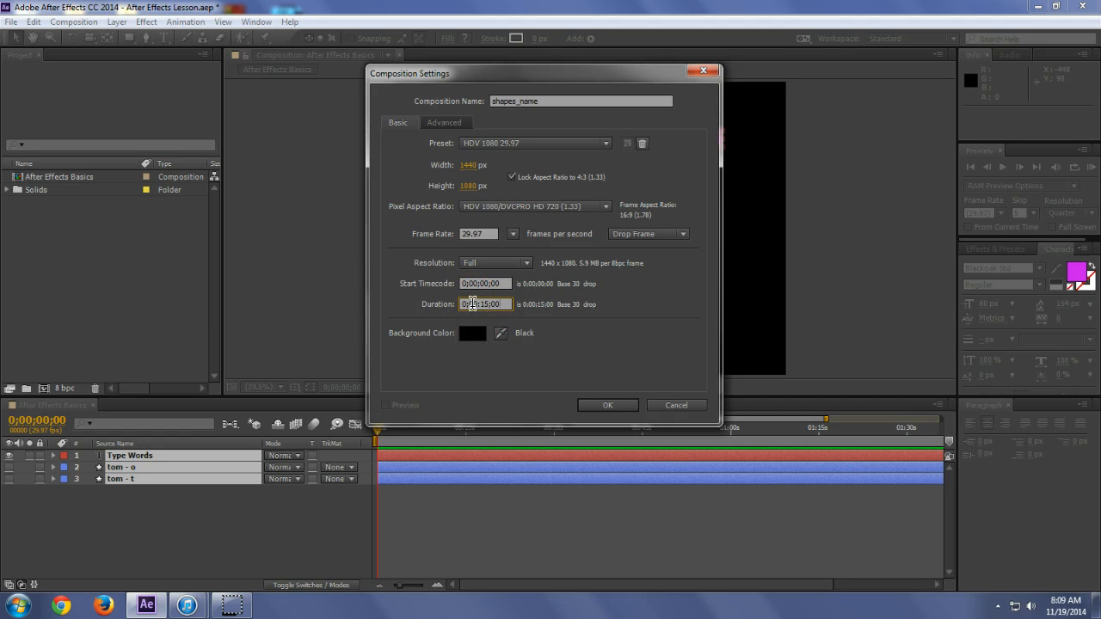
{"action": "left_click", "coordinate": [617, 404]}
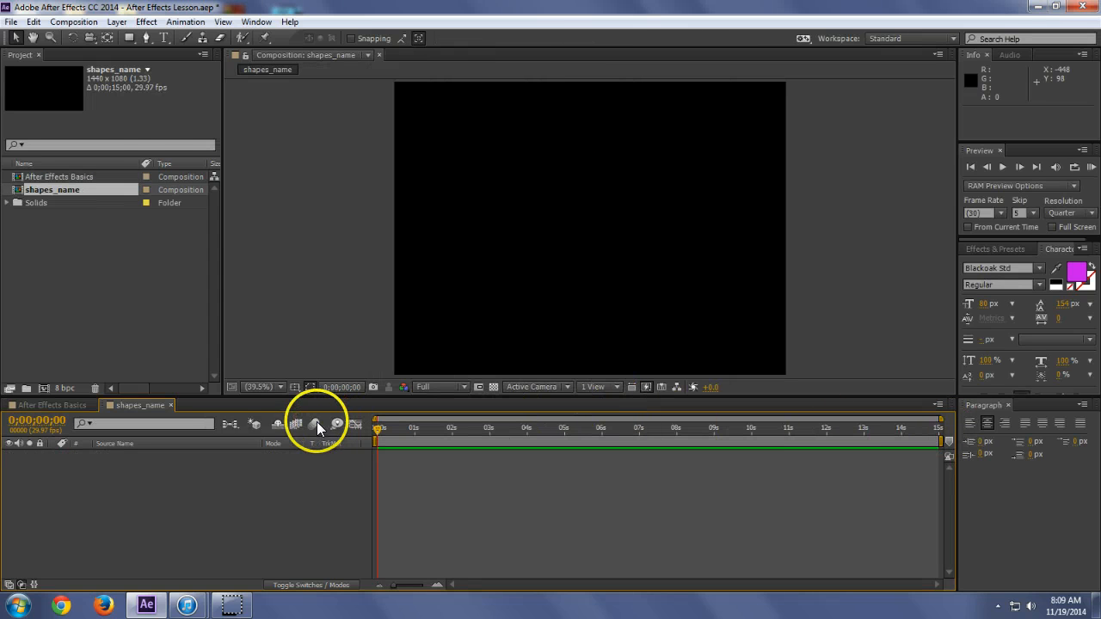
Draw a wide red rounded rectangle across the upper frame and a narrower vertical one overlapping it to form a T
{"action": "left_click", "coordinate": [130, 38]}
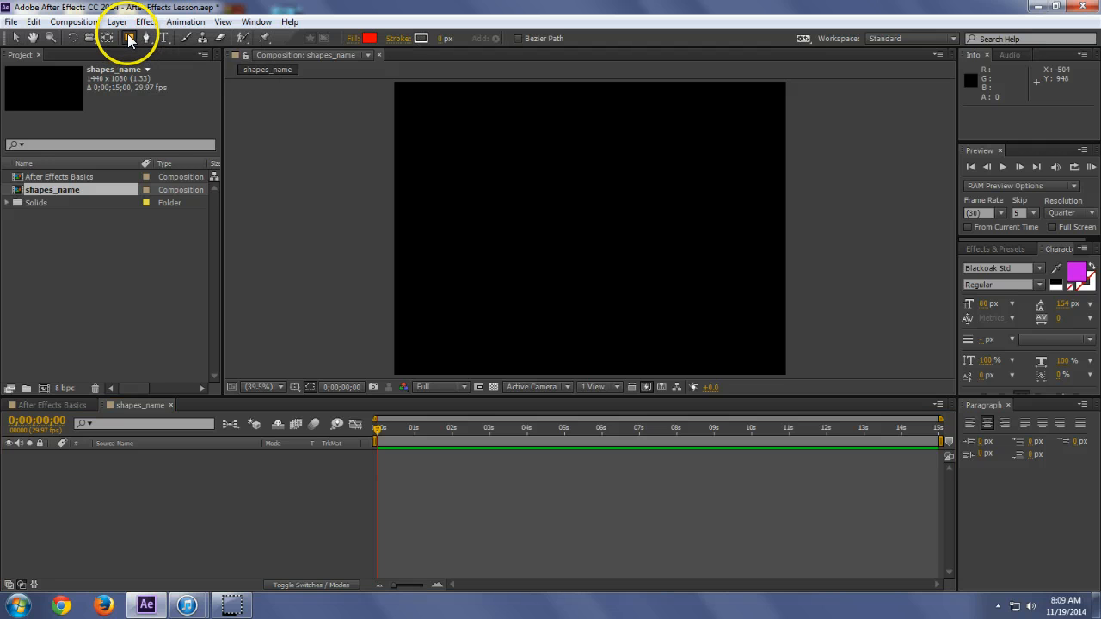
{"action": "left_click", "coordinate": [129, 40]}
{"action": "left_click", "coordinate": [419, 94]}
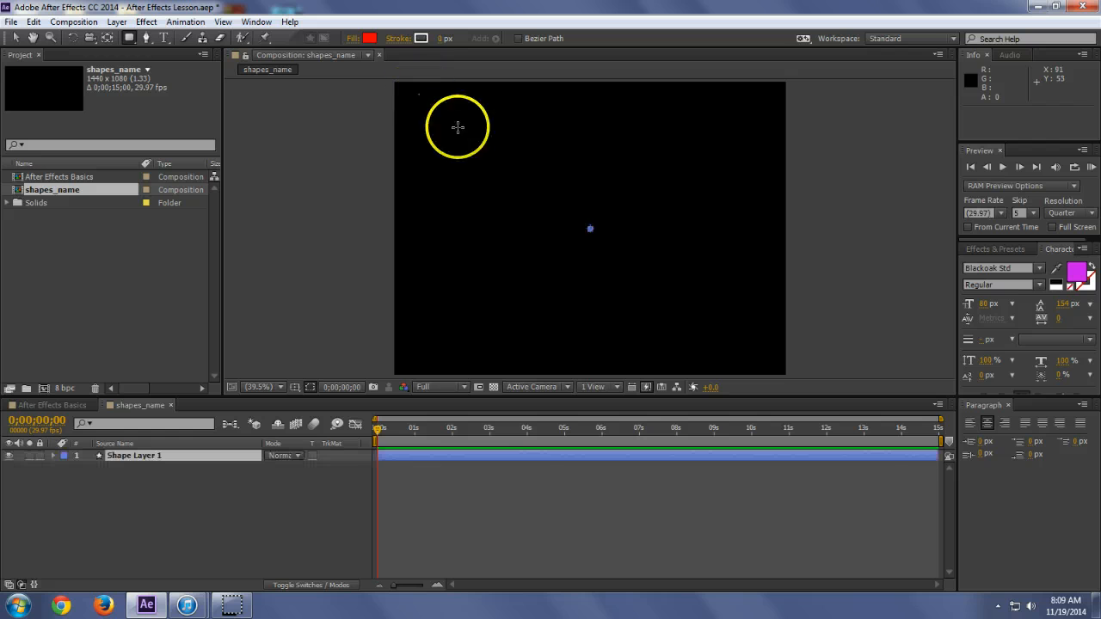
{"action": "left_click_drag", "start_coordinate": [458, 127], "coordinate": [635, 176]}
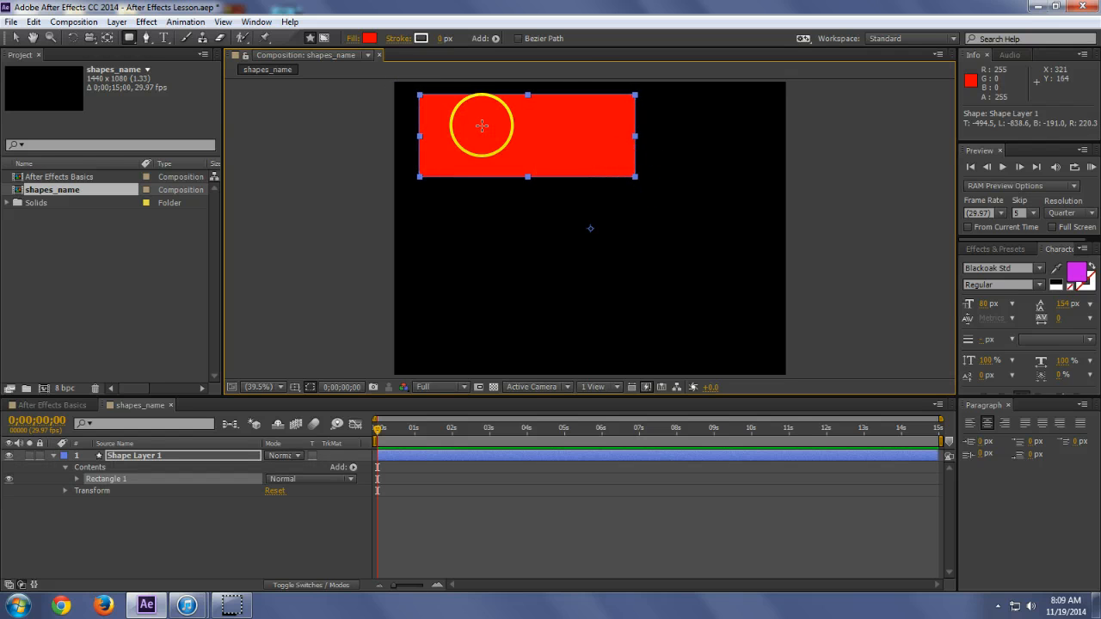
{"action": "left_click_drag", "start_coordinate": [478, 95], "coordinate": [553, 228]}
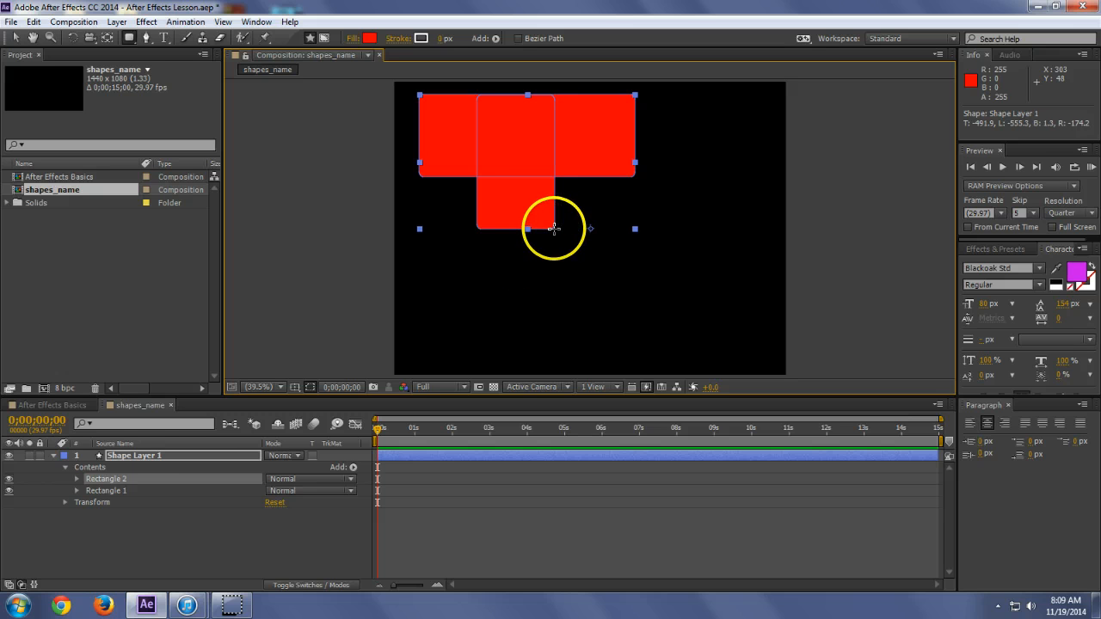
Reposition the vertical rectangle so it sits centred beneath the crossbar of the T
{"action": "left_click", "coordinate": [114, 480]}
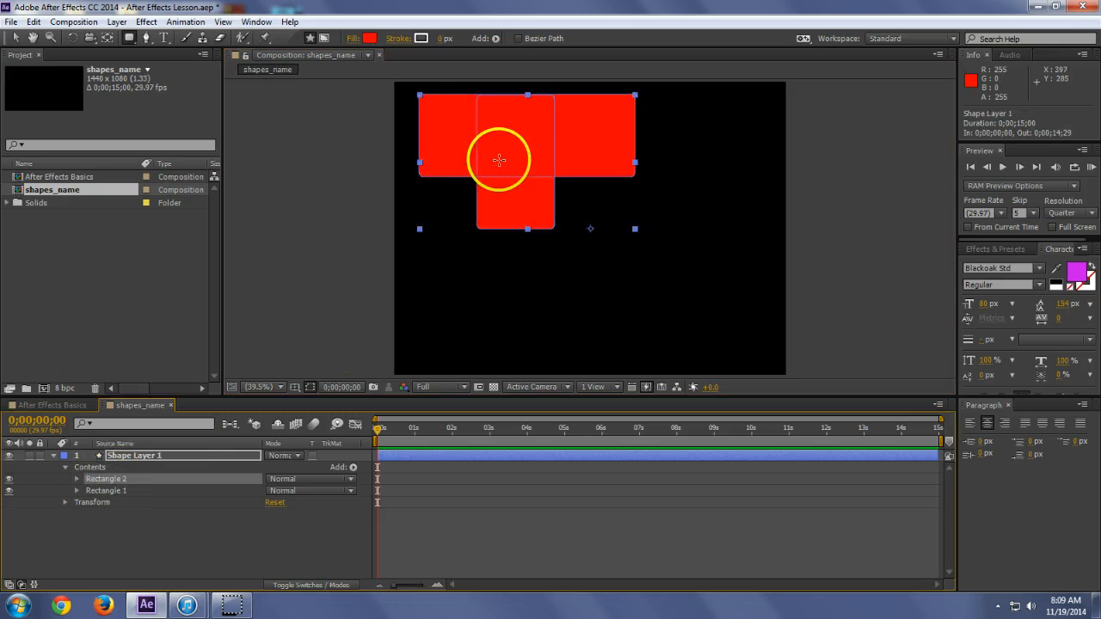
{"action": "key", "text": "v"}
{"action": "left_click_drag", "start_coordinate": [520, 204], "coordinate": [498, 203]}
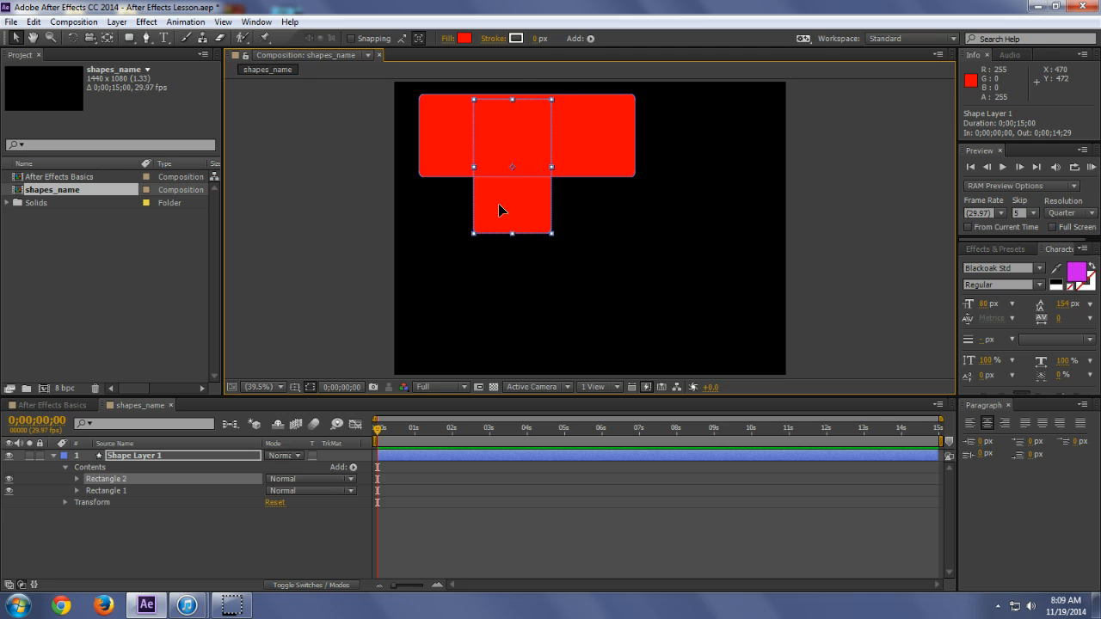
{"action": "left_click_drag", "start_coordinate": [498, 203], "coordinate": [530, 200]}
{"action": "left_click", "coordinate": [632, 229]}
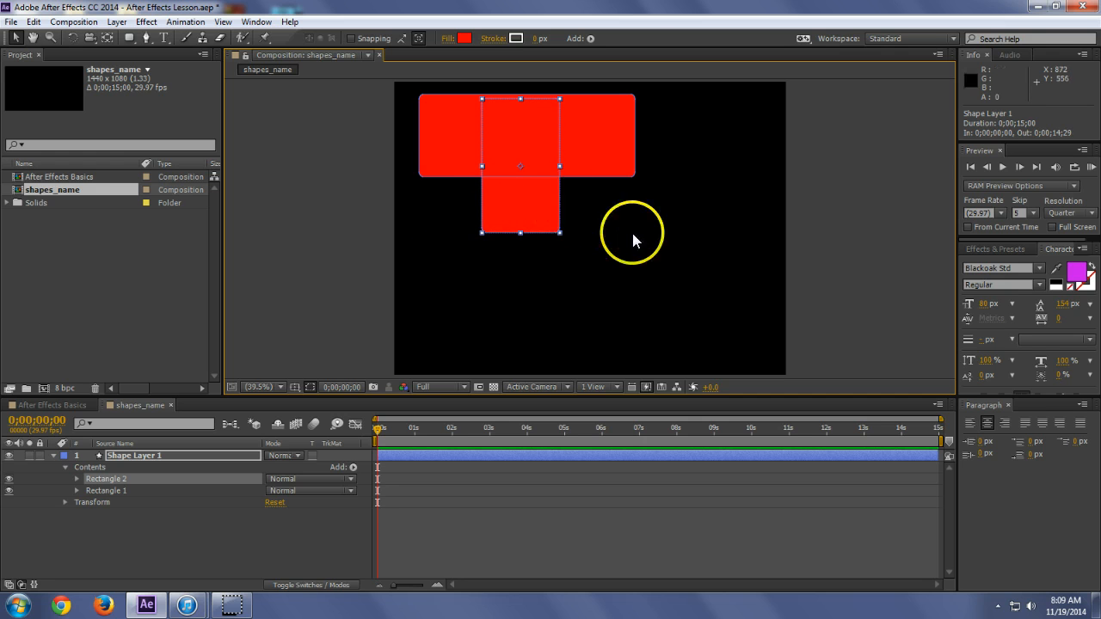
Collapse the T's shape layer and rename it with the first name followed by " - t"
{"action": "left_click", "coordinate": [54, 455]}
{"action": "key", "text": "Return"}
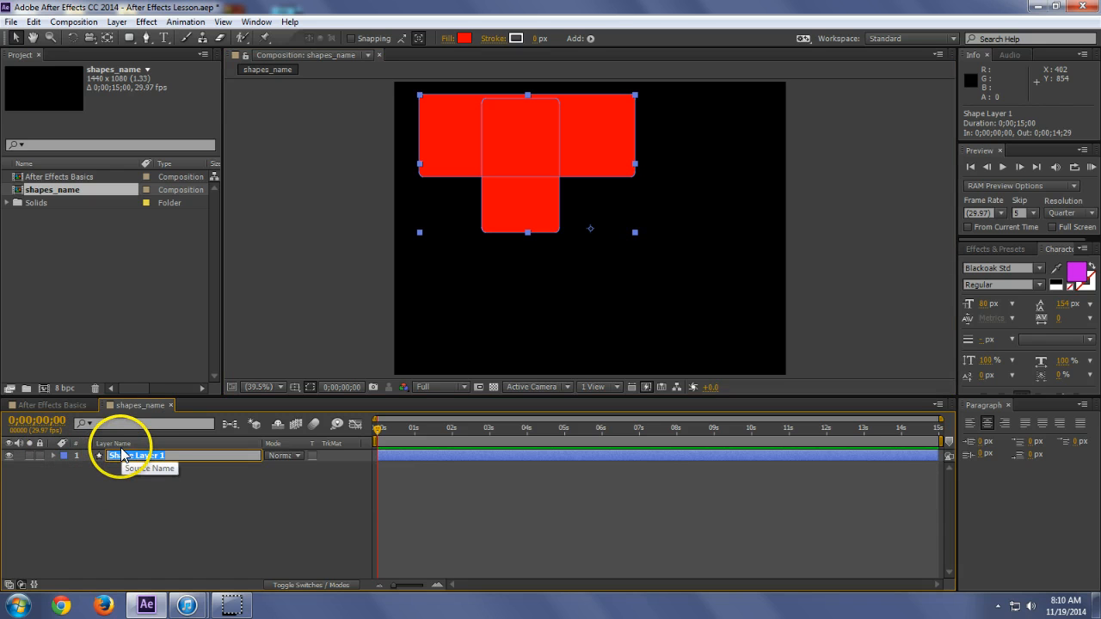
{"action": "type", "text": "Tom"}
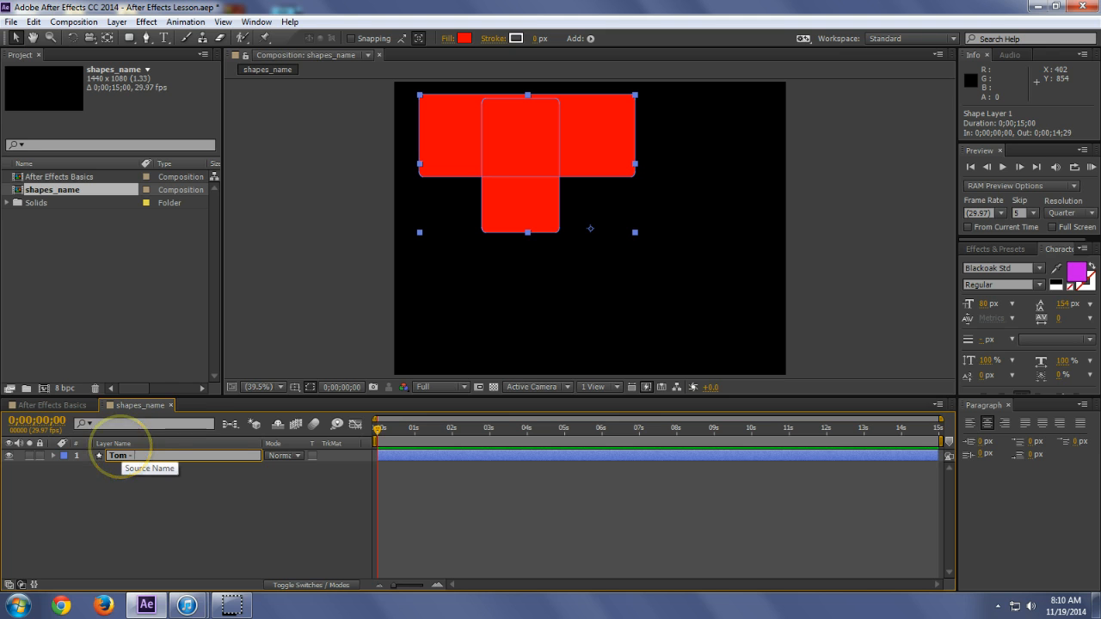
{"action": "type", "text": " - t"}
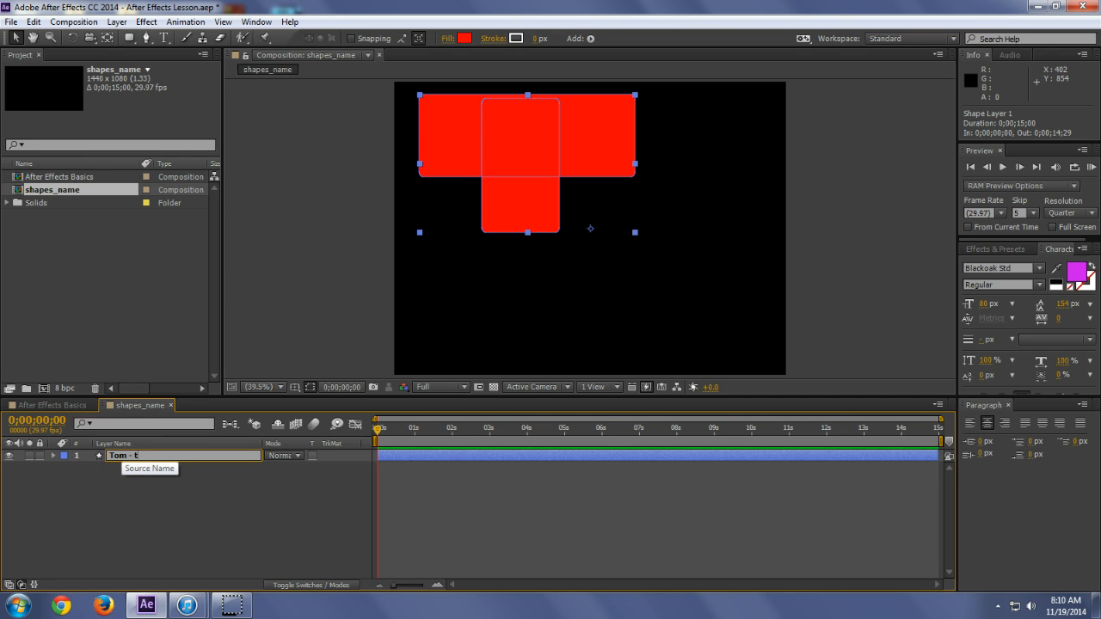
{"action": "key", "text": "BackSpace"}
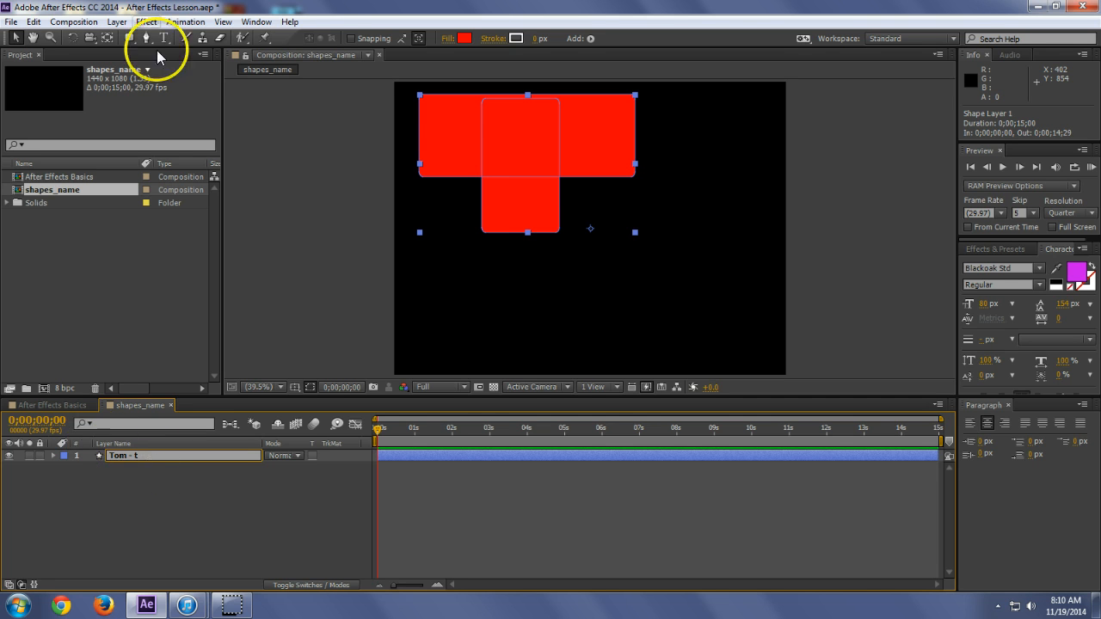
{"action": "key", "text": "Return"}
Draw a small red rounded rectangle on a new shape layer beside the T's stem, with a smaller rounded rectangle inside it
{"action": "left_click", "coordinate": [129, 38]}
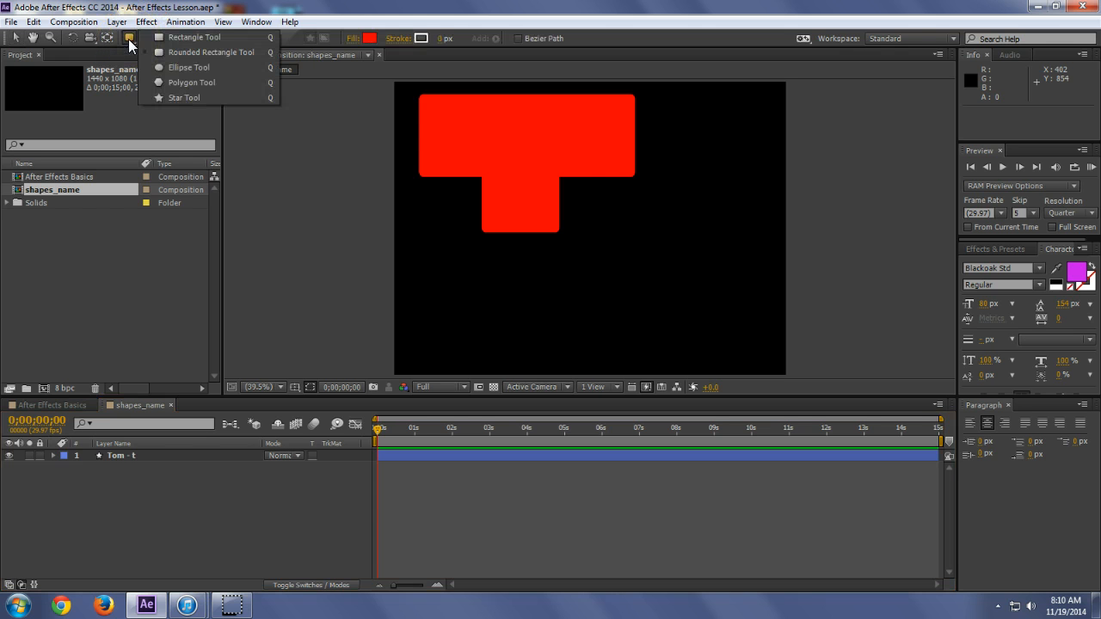
{"action": "left_click", "coordinate": [194, 37]}
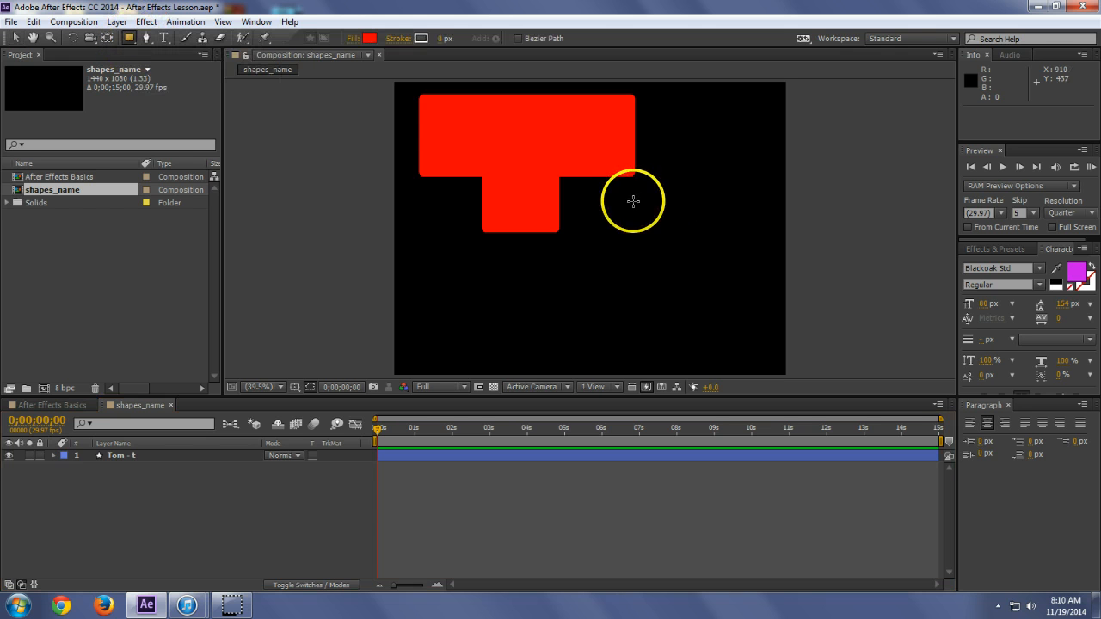
{"action": "mouse_move", "coordinate": [600, 200]}
{"action": "left_mouse_down"}
{"action": "mouse_move", "coordinate": [649, 233]}
{"action": "mouse_move", "coordinate": [642, 255]}
{"action": "left_mouse_up"}
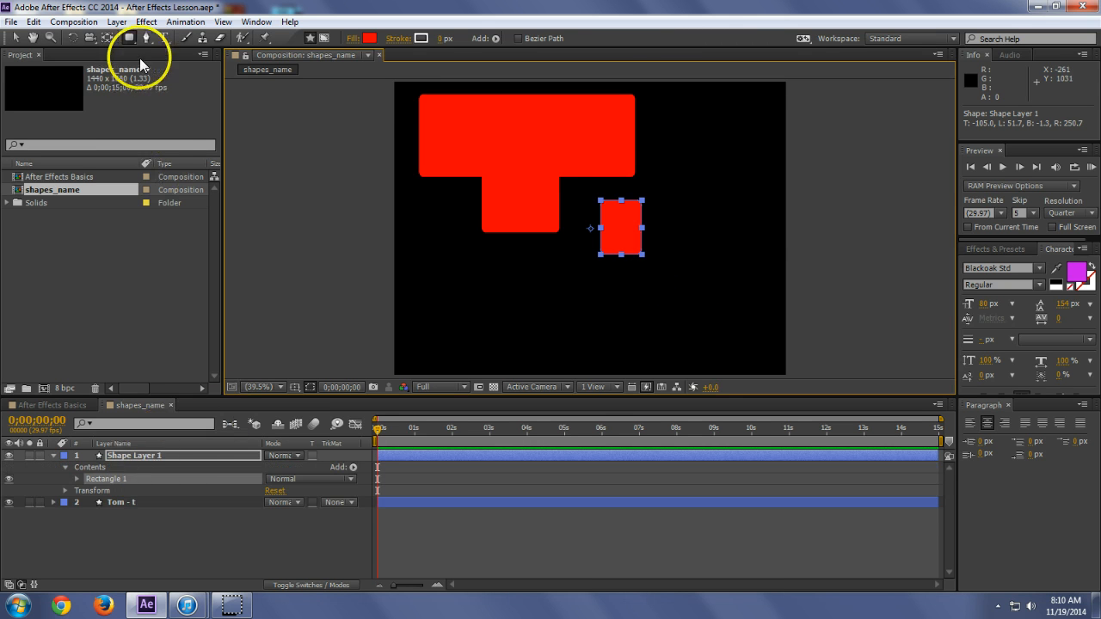
{"action": "left_click_drag", "start_coordinate": [609, 212], "coordinate": [636, 252]}
Set the inner rounded rectangle's fill to black to form the hole of the O
{"action": "left_click", "coordinate": [369, 37]}
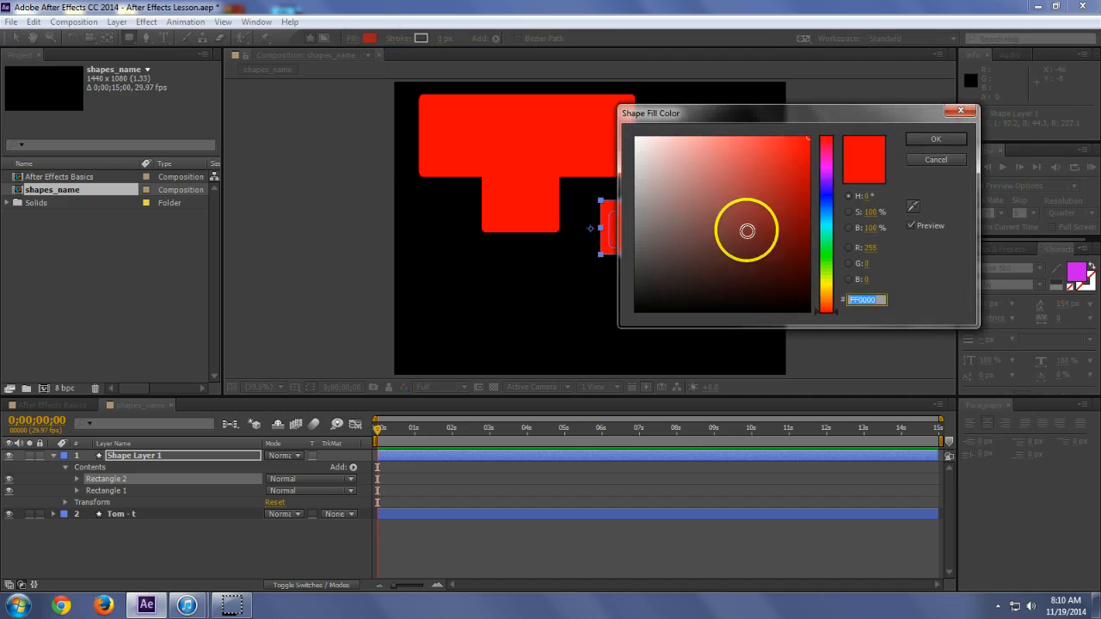
{"action": "left_click_drag", "start_coordinate": [746, 230], "coordinate": [598, 363]}
{"action": "left_click", "coordinate": [932, 139]}
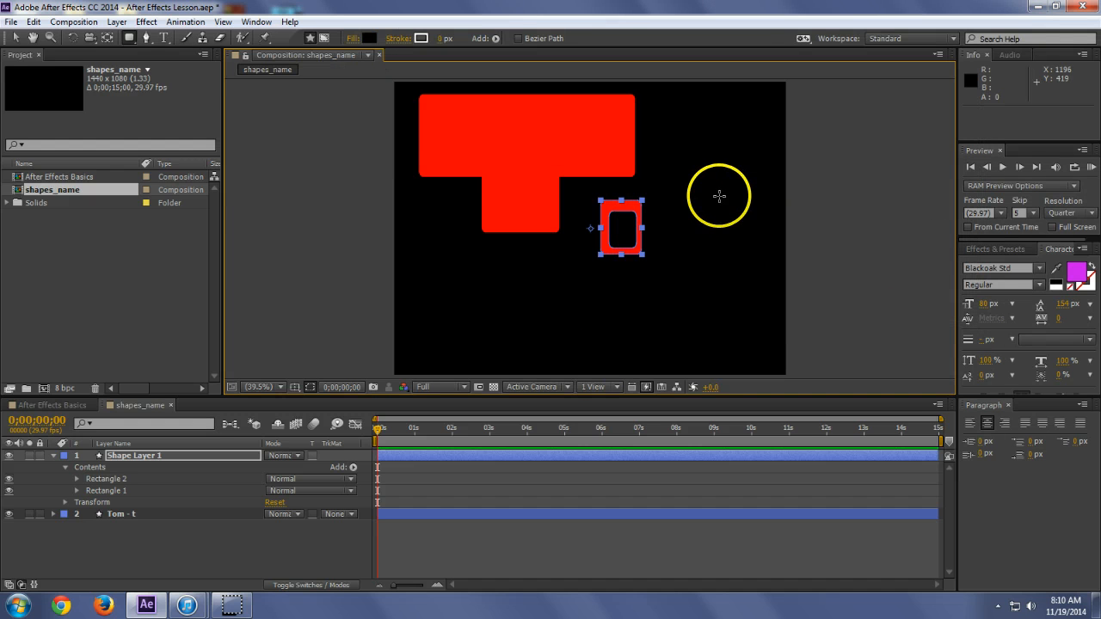
Nudge the O's black inner rectangle up and left to about 150.6, -9.0 to centre it, and deselect it
{"action": "left_click", "coordinate": [107, 480]}
{"action": "key", "text": "Up"}
{"action": "key", "text": "Up"}
{"action": "key", "text": "Left"}
{"action": "key", "text": "Left"}
{"action": "key", "text": "Left"}
{"action": "key", "text": "Up"}
{"action": "key", "text": "Up"}
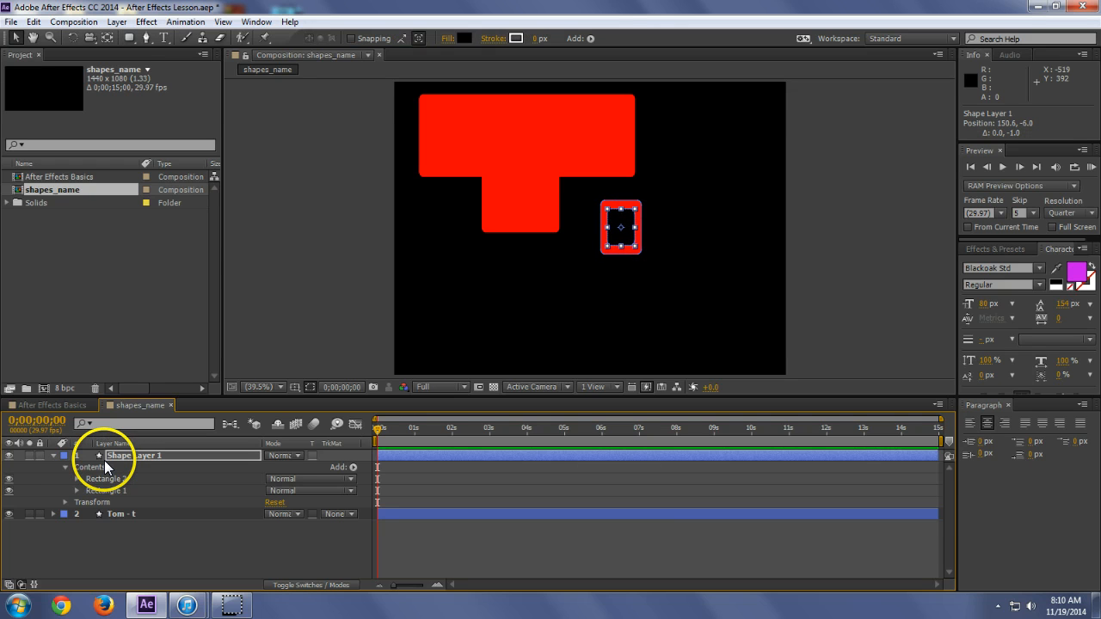
{"action": "key", "text": "Right"}
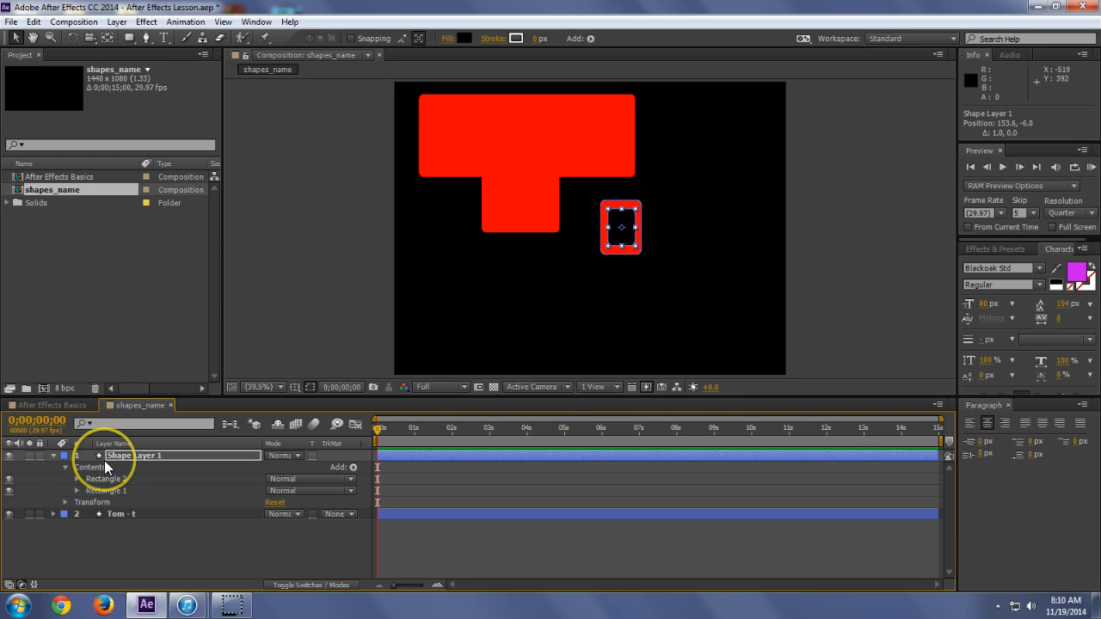
{"action": "key", "text": "Left"}
{"action": "key", "text": "Left"}
{"action": "key", "text": "Left"}
{"action": "key", "text": "Up"}
{"action": "key", "text": "Up"}
{"action": "key", "text": "Up"}
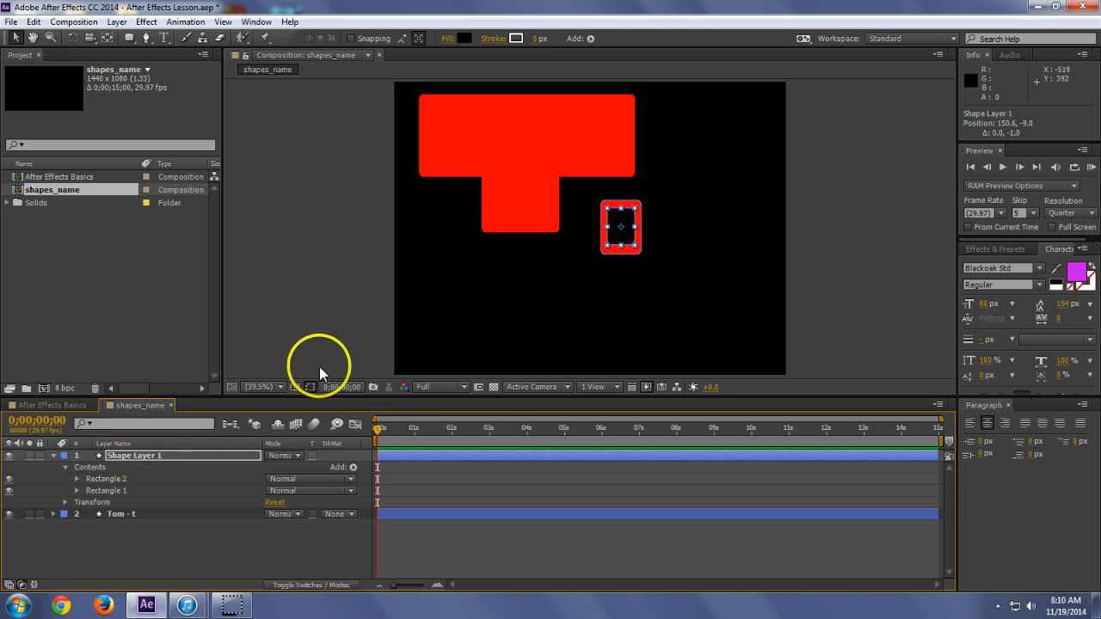
{"action": "left_click", "coordinate": [474, 293]}
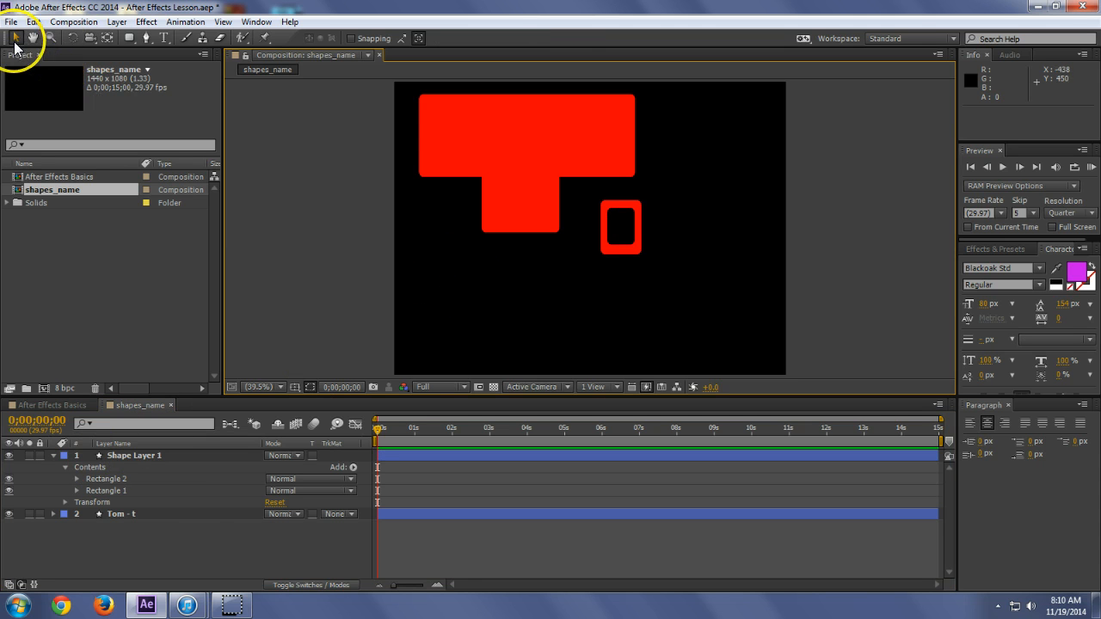
Rename the O's layer with the first name followed by " - o" and move it beside the T's stem, at about 593.5, 466.7
{"action": "left_click", "coordinate": [53, 456]}
{"action": "left_click", "coordinate": [117, 457]}
{"action": "key", "text": "Return"}
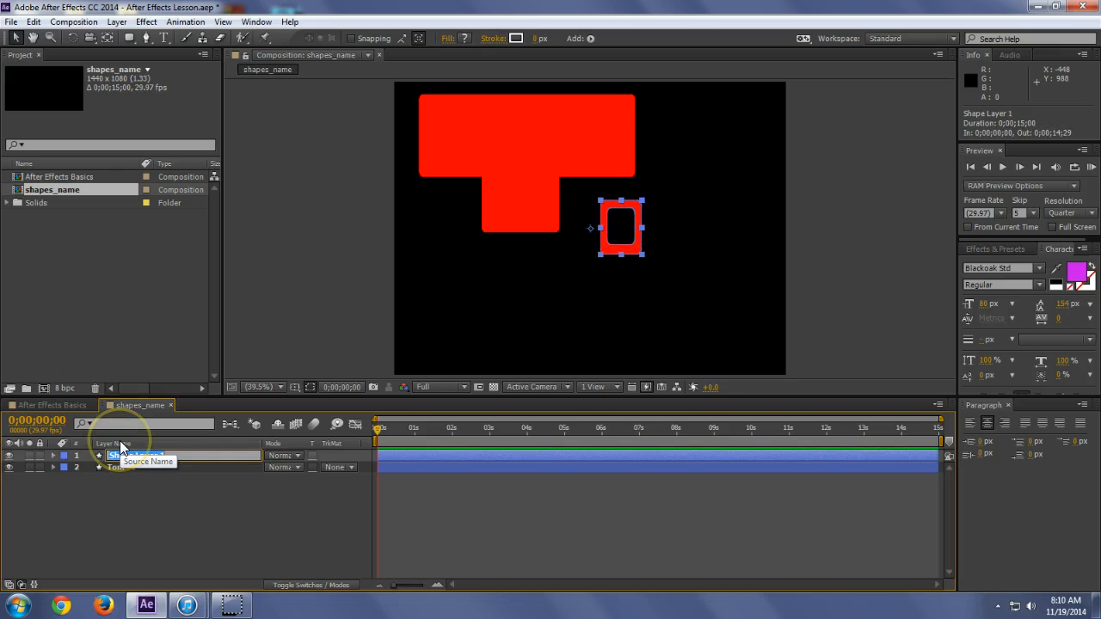
{"action": "type", "text": "Tom - o"}
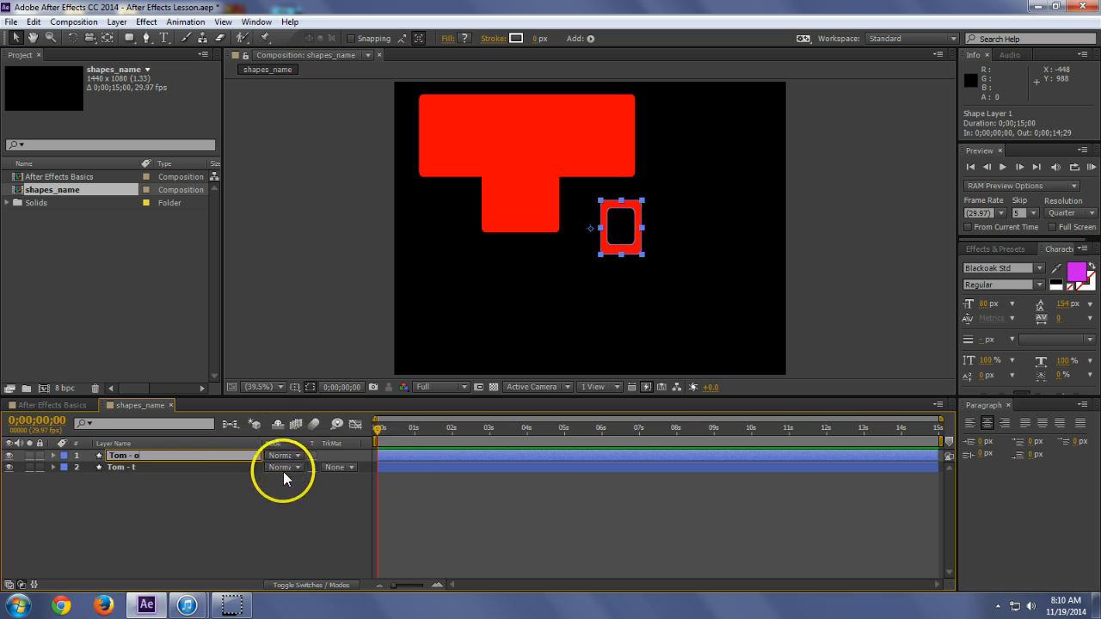
{"action": "key", "text": "Return"}
{"action": "left_click_drag", "start_coordinate": [642, 253], "coordinate": [607, 227]}
{"action": "left_click", "coordinate": [224, 433]}
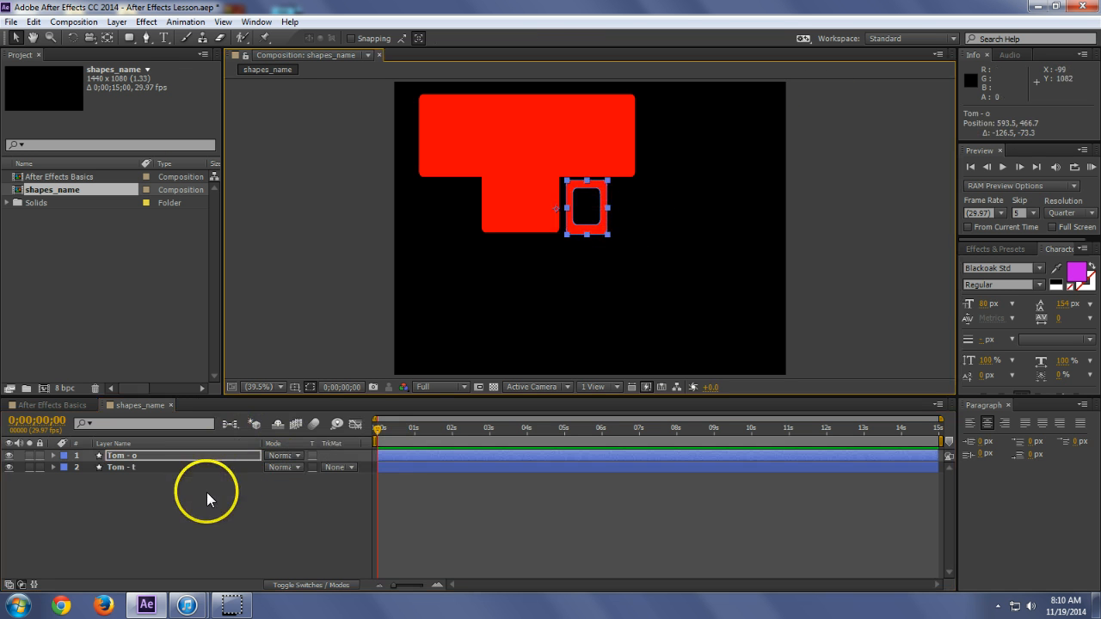
Draw a narrow vertical rounded rectangle on a new shape layer, just right of the O and about the same height
{"action": "left_click", "coordinate": [131, 41]}
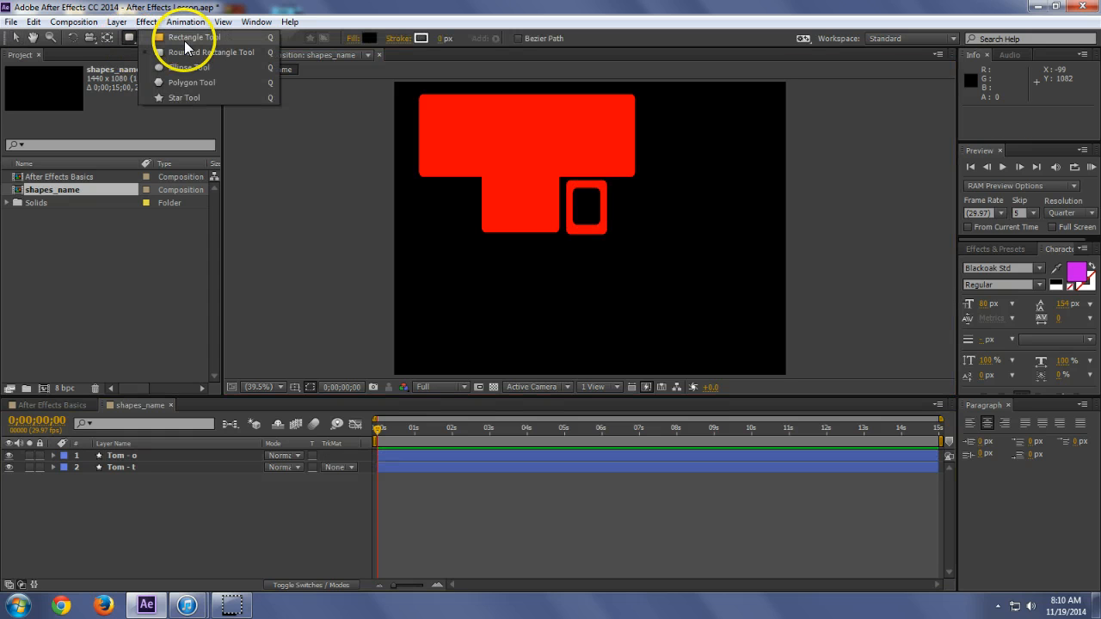
{"action": "left_click", "coordinate": [580, 295]}
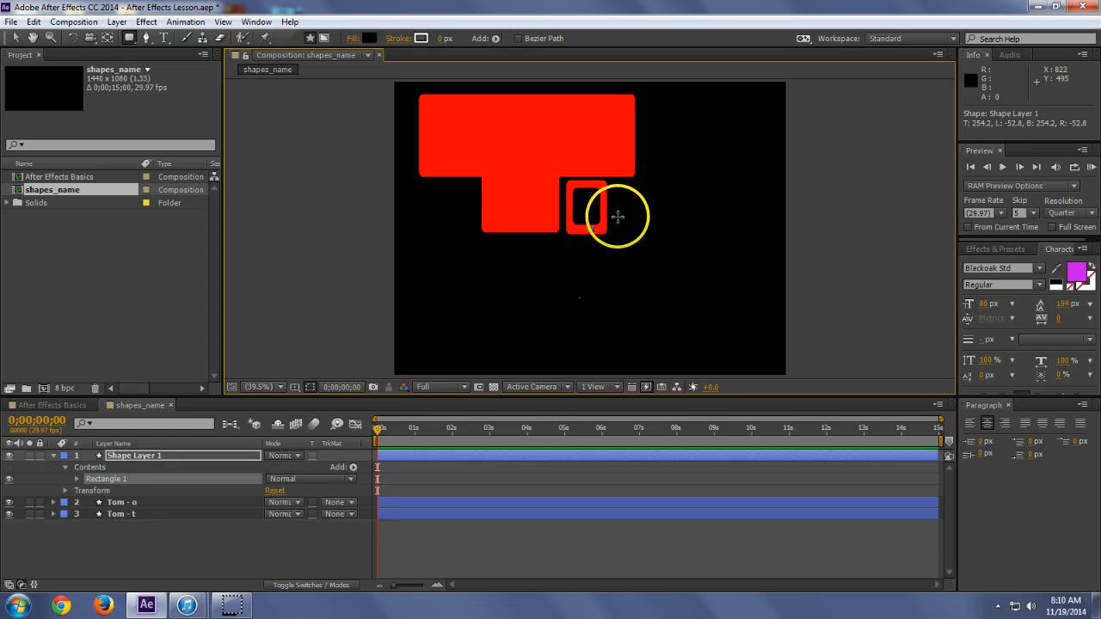
{"action": "key", "text": "ctrl+z"}
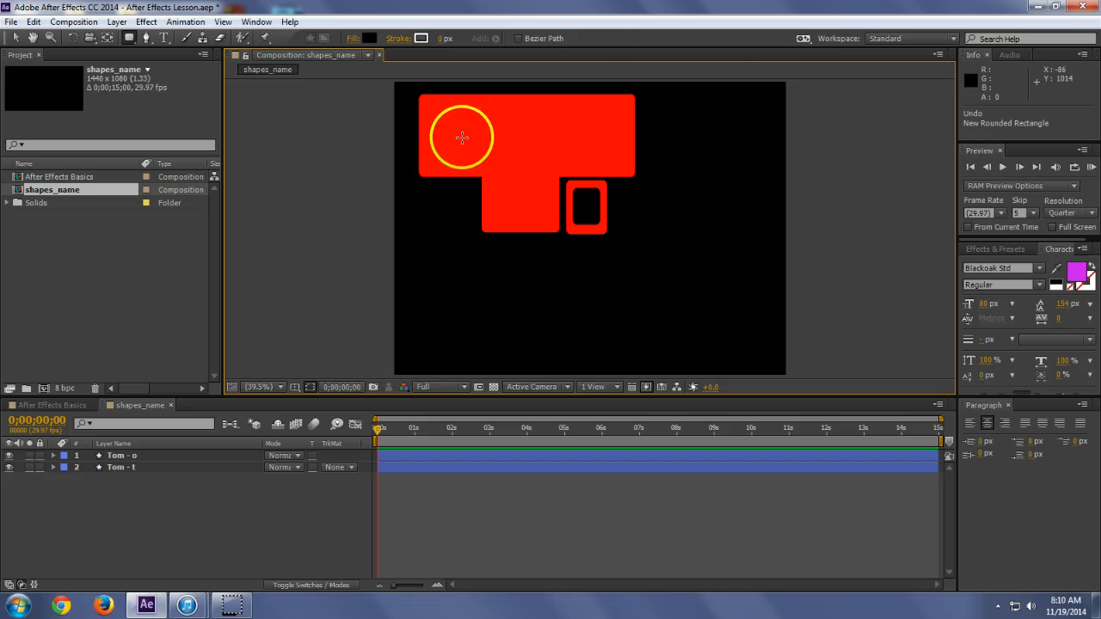
{"action": "left_click_drag", "start_coordinate": [616, 182], "coordinate": [636, 234]}
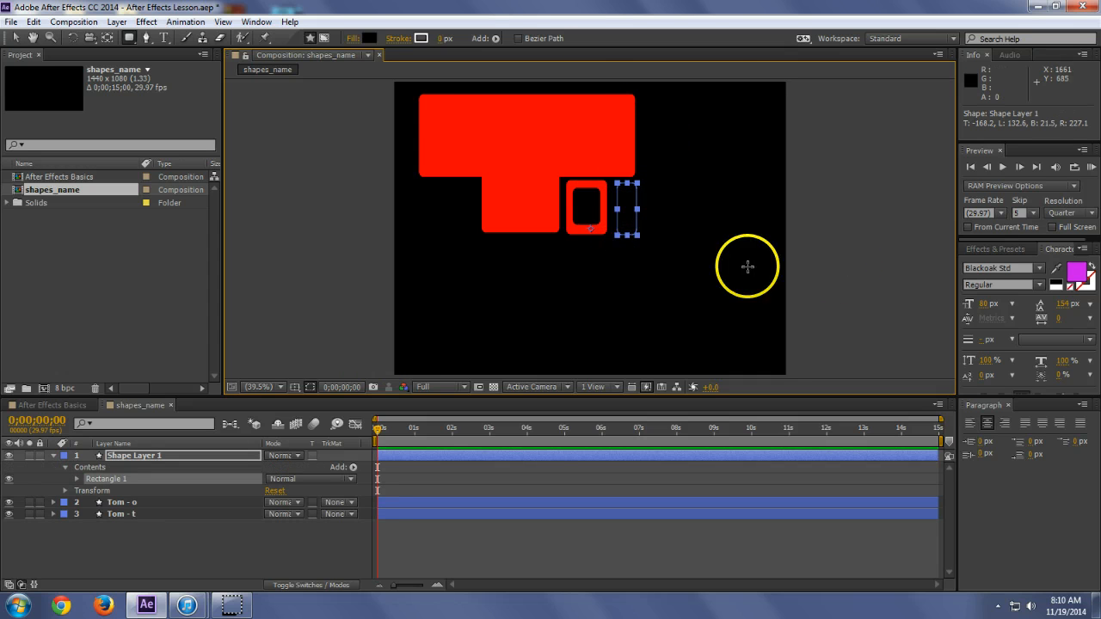
Fill the narrow vertical rectangle with the red FF0000 sampled from the T
{"action": "left_click", "coordinate": [370, 37]}
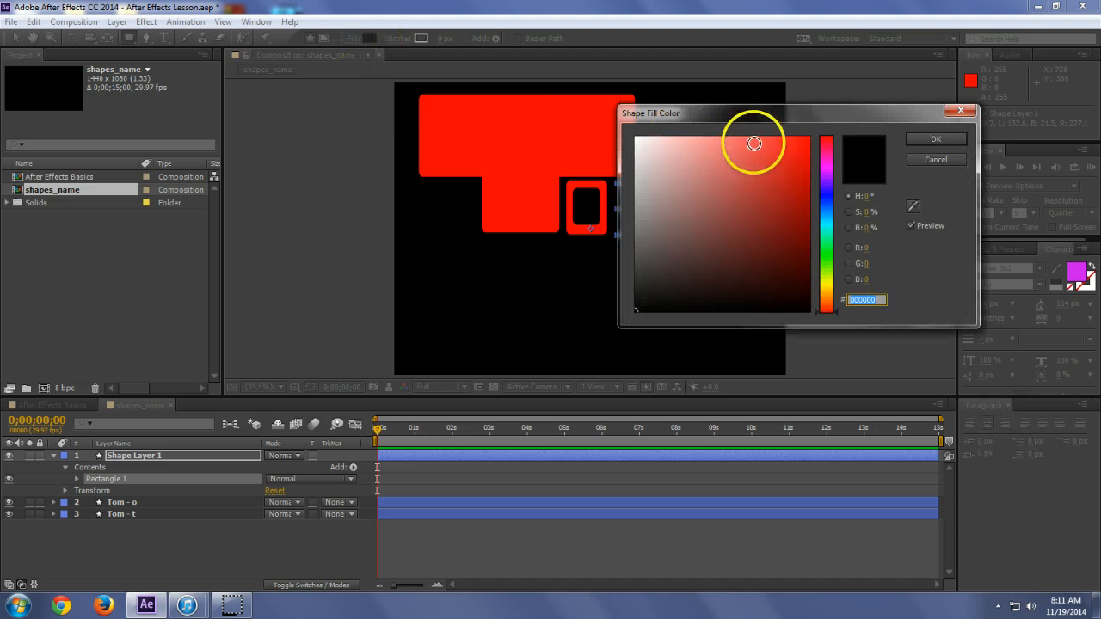
{"action": "left_click", "coordinate": [912, 207]}
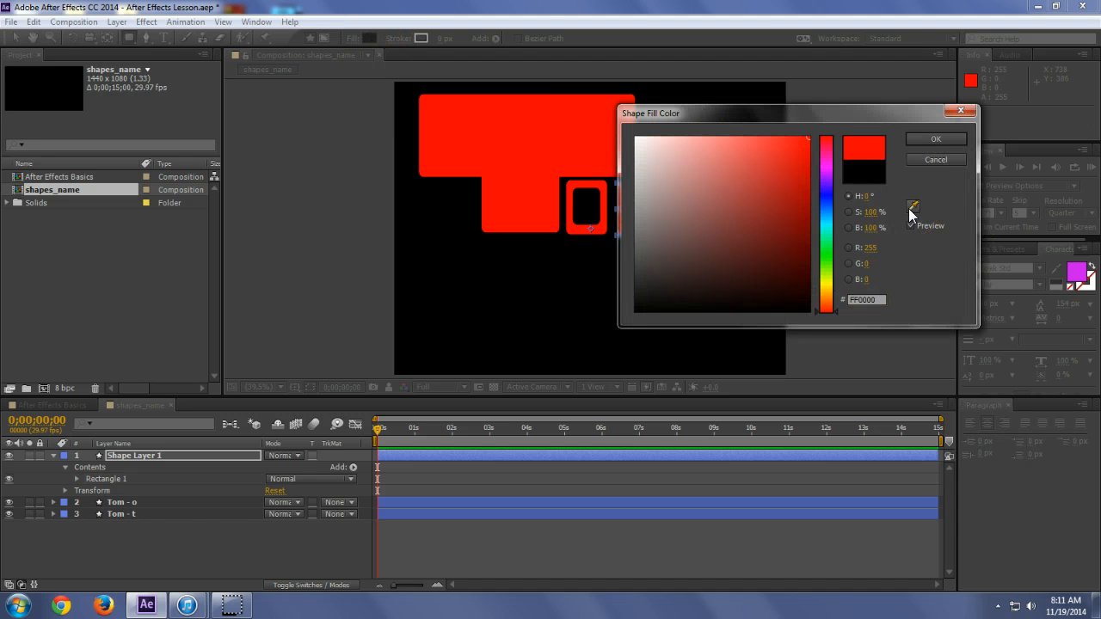
{"action": "left_click", "coordinate": [927, 138]}
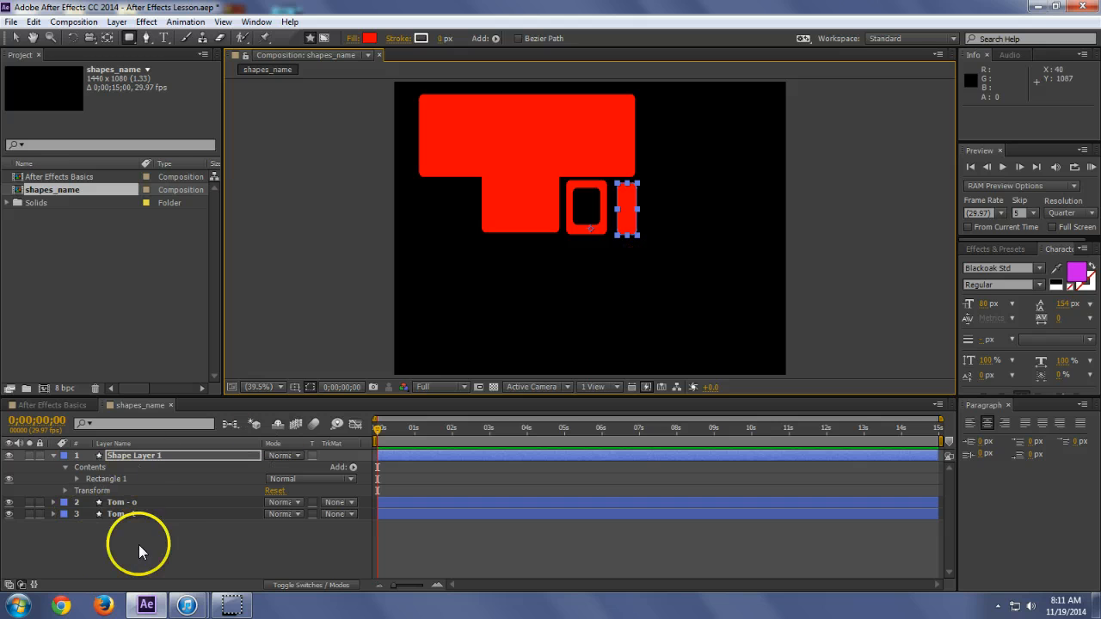
Duplicate the narrow red rectangle within its shape layer
{"action": "left_click", "coordinate": [119, 480]}
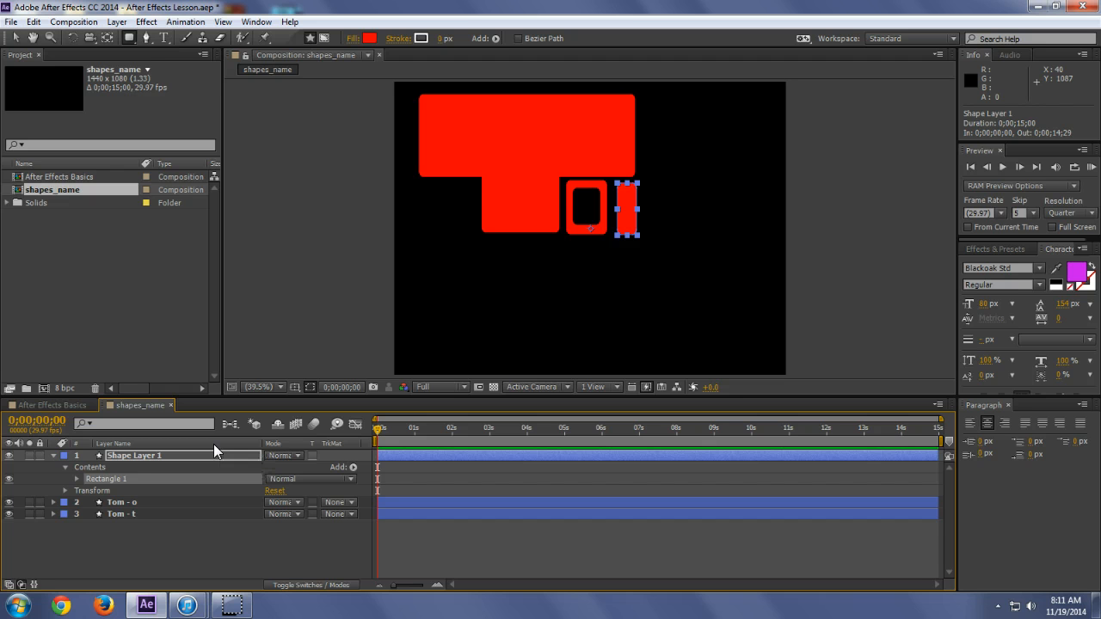
{"action": "key", "text": "ctrl+d"}
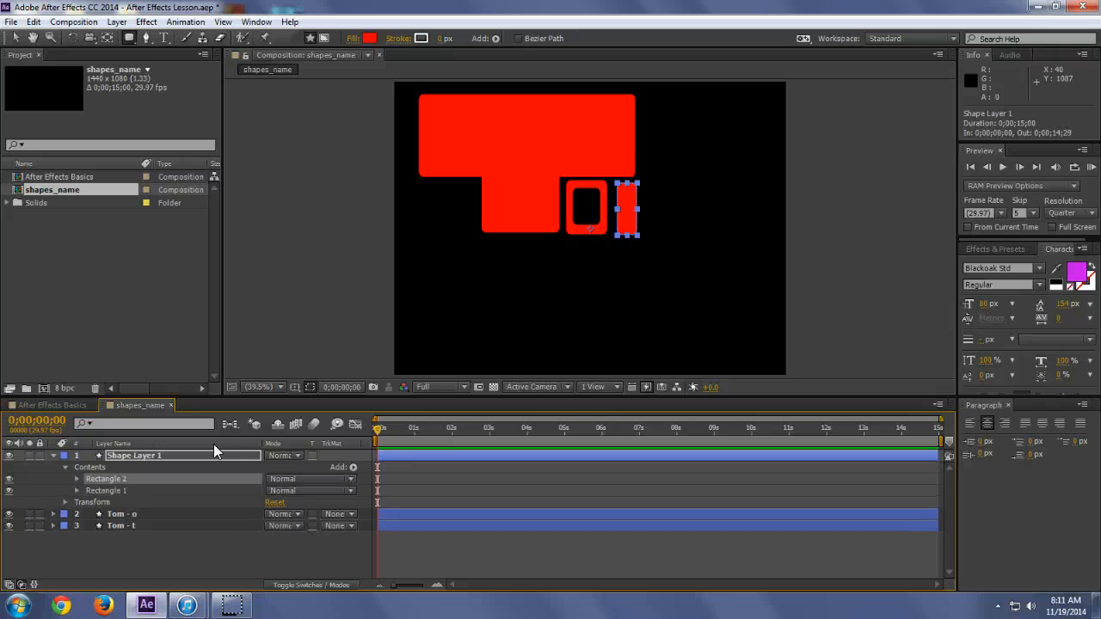
{"action": "key", "text": "shift+Right"}
{"action": "key", "text": "shift+Right"}
{"action": "key", "text": "shift+Right"}
{"action": "key", "text": "shift+Right"}
{"action": "key", "text": "shift+Right"}
{"action": "key", "text": "shift+Left"}
{"action": "key", "text": "shift+Left"}
{"action": "key", "text": "shift+Left"}
{"action": "key", "text": "shift+Left"}
{"action": "key", "text": "shift+Left"}
{"action": "key", "text": "shift+Left"}
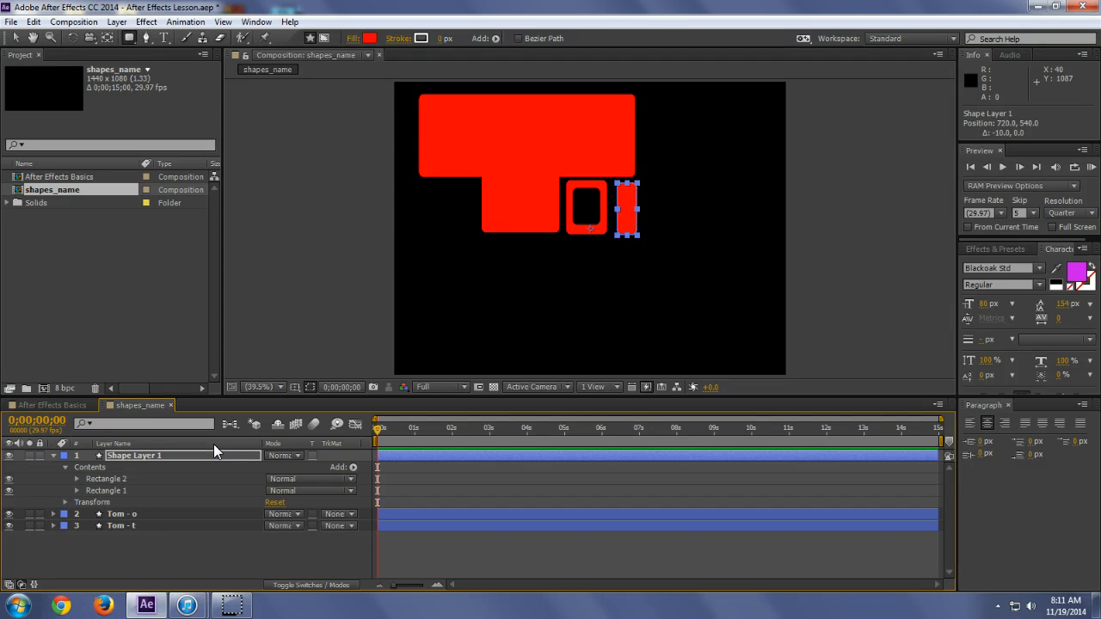
Move the duplicated rectangle right to about 359.9, -73.3 to form the M's second stem
{"action": "left_click", "coordinate": [121, 482]}
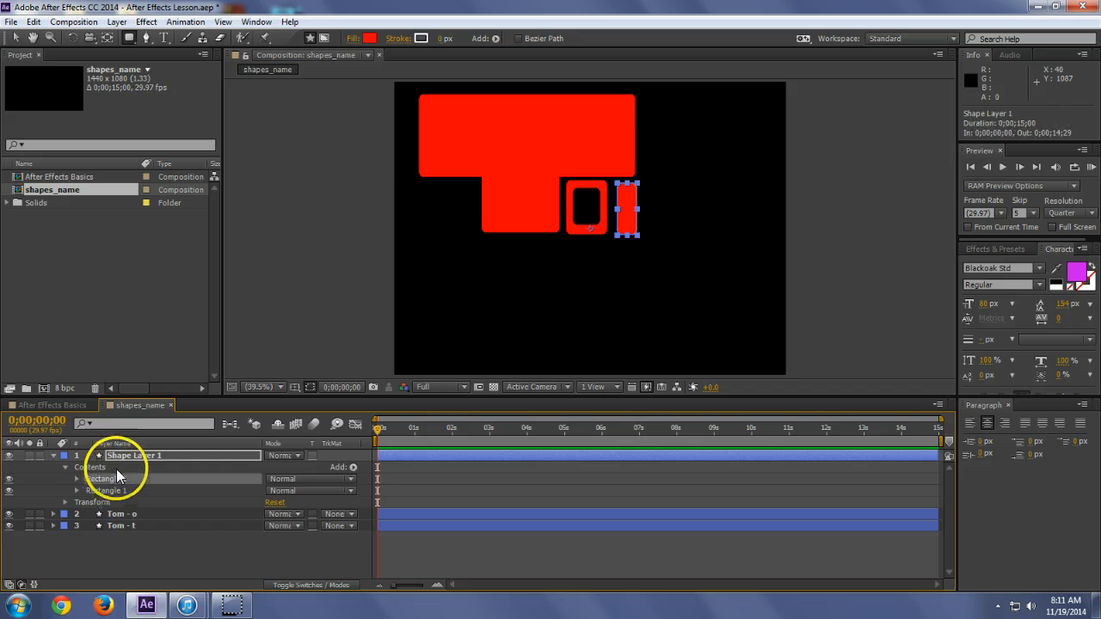
{"action": "key", "text": "shift+Right"}
{"action": "key", "text": "shift+Right"}
{"action": "key", "text": "shift+Right"}
{"action": "key", "text": "shift+Right"}
{"action": "key", "text": "shift+Right"}
{"action": "key", "text": "shift+Right"}
{"action": "key", "text": "shift+Right"}
{"action": "key", "text": "shift+Right"}
{"action": "key", "text": "shift+Right"}
{"action": "key", "text": "shift+Right"}
{"action": "key", "text": "shift+Right"}
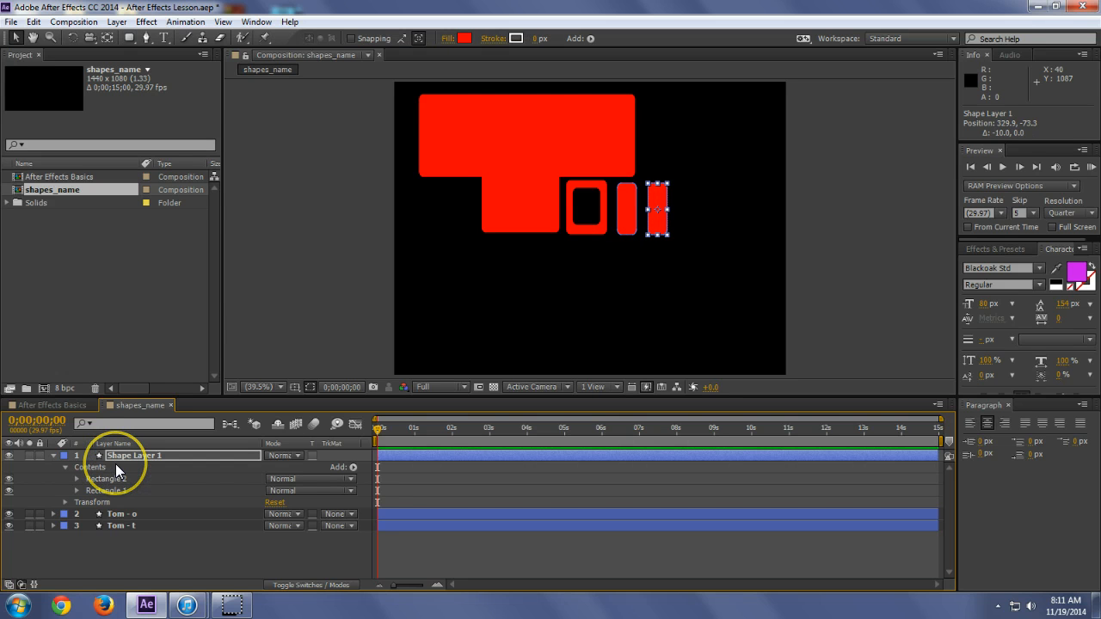
{"action": "key", "text": "shift+Right"}
{"action": "key", "text": "shift+Right"}
{"action": "key", "text": "shift+Right"}
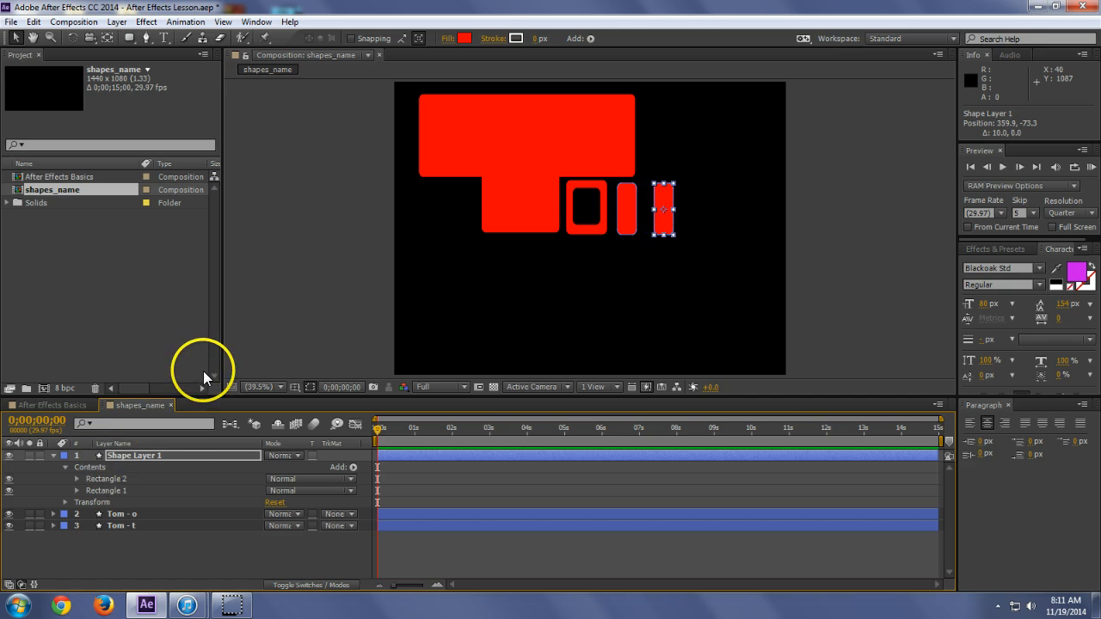
Duplicate the M's right stem, then shorten and rotate the copy into a slanted piece leaning down and left from the stem's top
{"action": "left_click", "coordinate": [115, 482]}
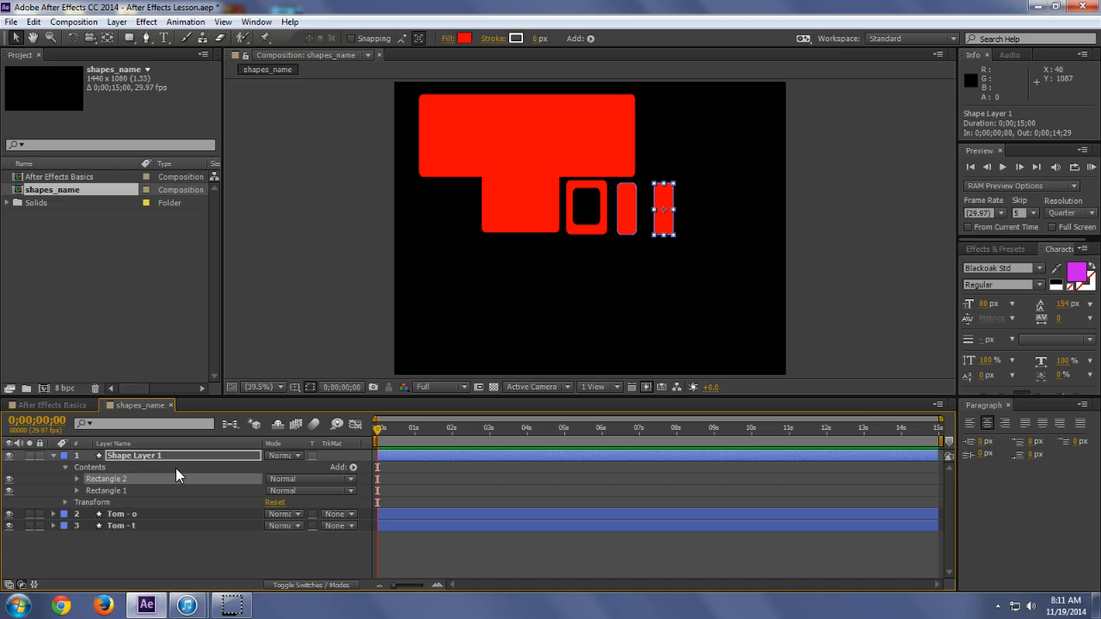
{"action": "key", "text": "ctrl+d"}
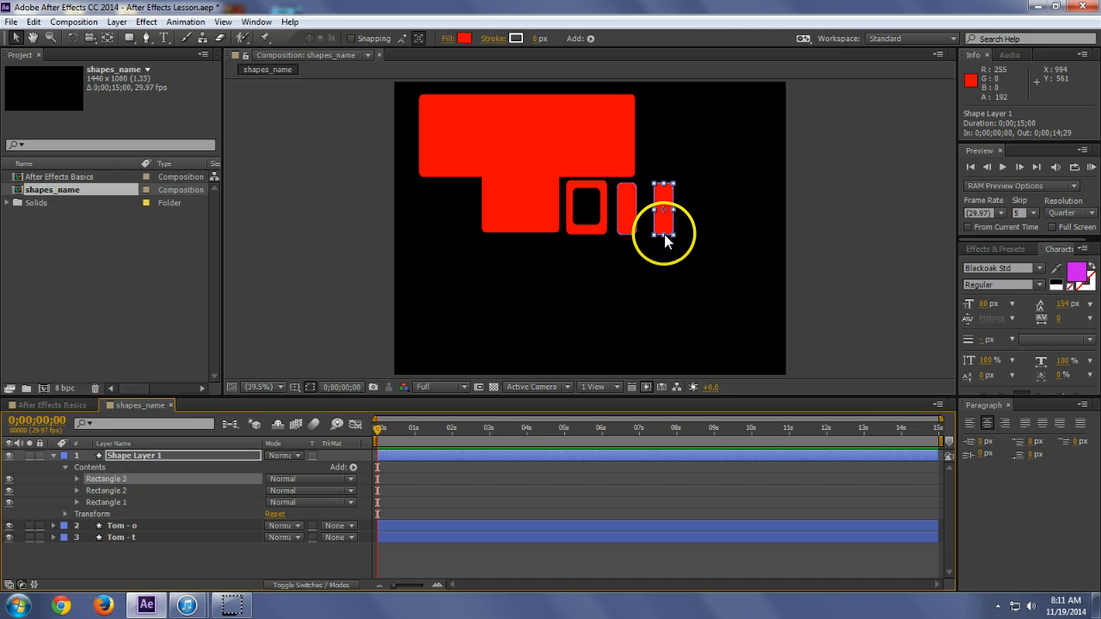
{"action": "left_click_drag", "start_coordinate": [664, 234], "coordinate": [678, 207]}
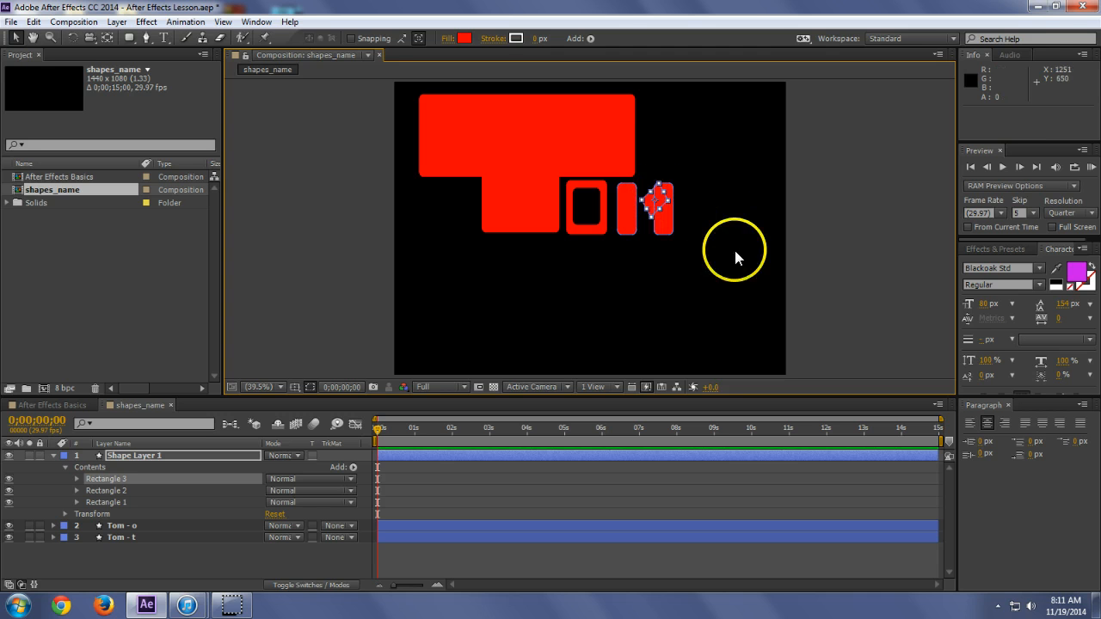
{"action": "left_click", "coordinate": [720, 283]}
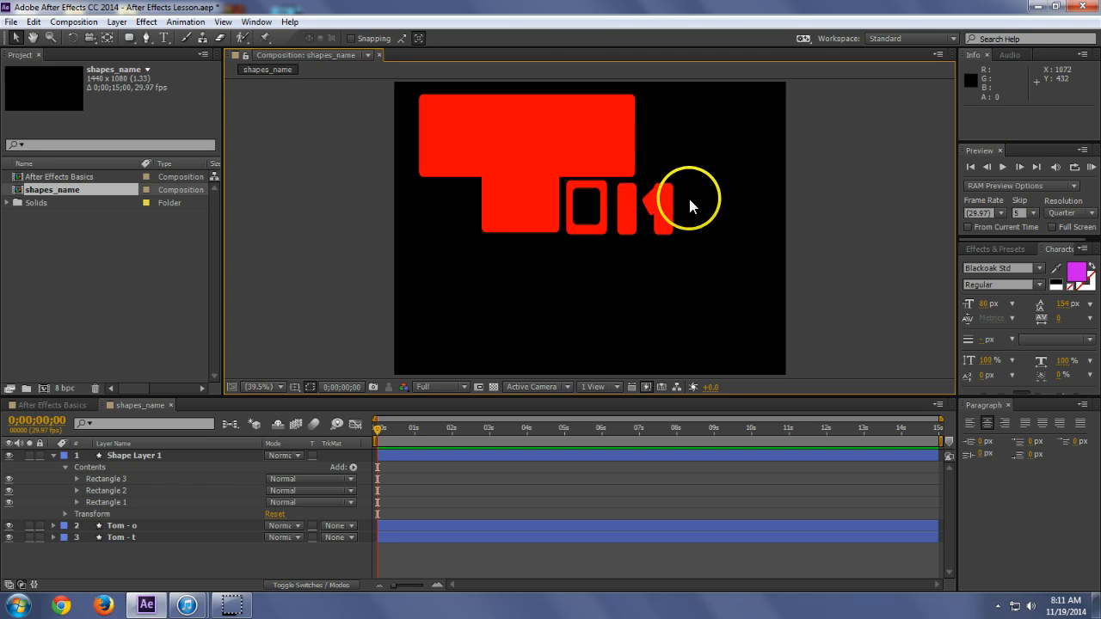
Nudge the slanted piece up to about 316.0, -111.7 to line it up with the right stem's top, and deselect it
{"action": "left_click", "coordinate": [651, 205]}
{"action": "scroll", "coordinate": [651, 205], "scroll_direction": "up", "scroll_amount": 5}
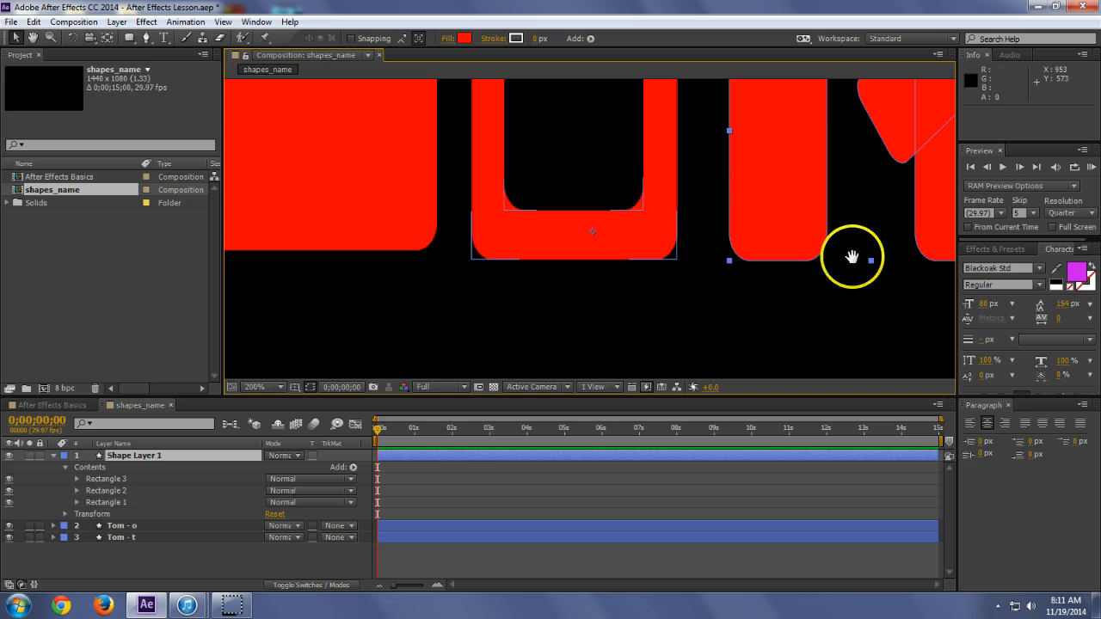
{"action": "scroll", "coordinate": [873, 283], "scroll_direction": "down", "scroll_amount": 2}
{"action": "left_click_drag", "start_coordinate": [879, 282], "coordinate": [827, 244]}
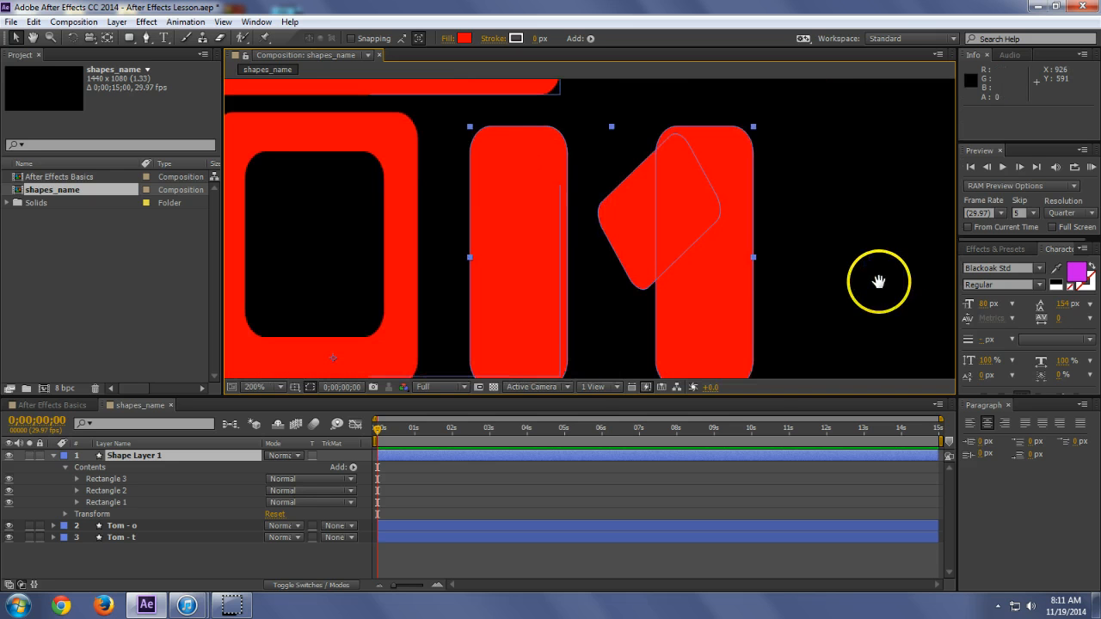
{"action": "left_click_drag", "start_coordinate": [879, 282], "coordinate": [983, 154]}
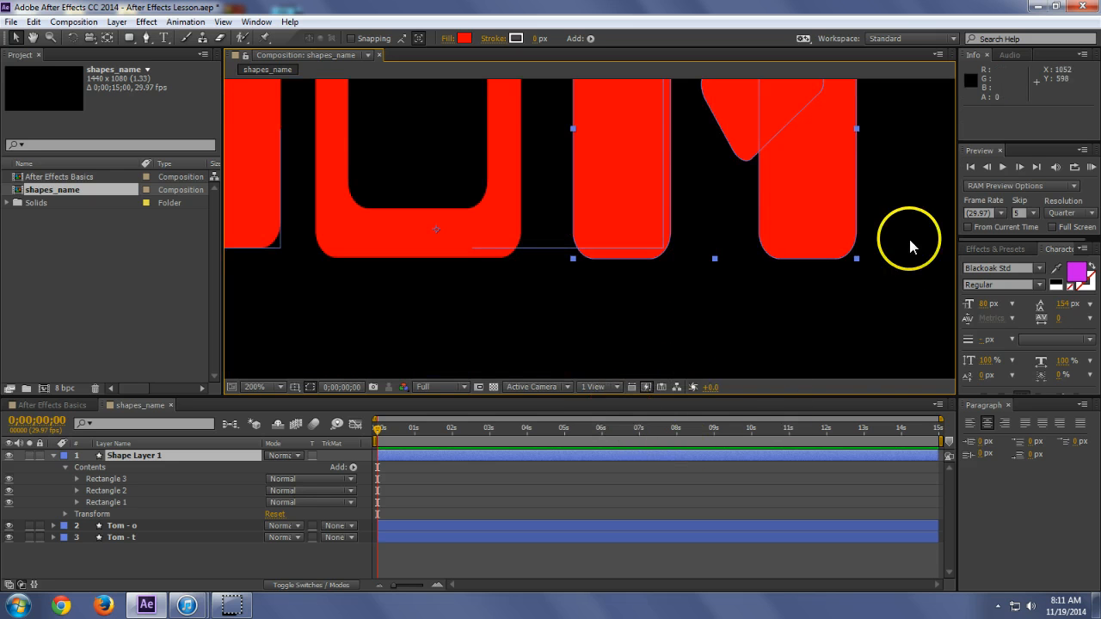
{"action": "left_click_drag", "start_coordinate": [908, 238], "coordinate": [889, 322]}
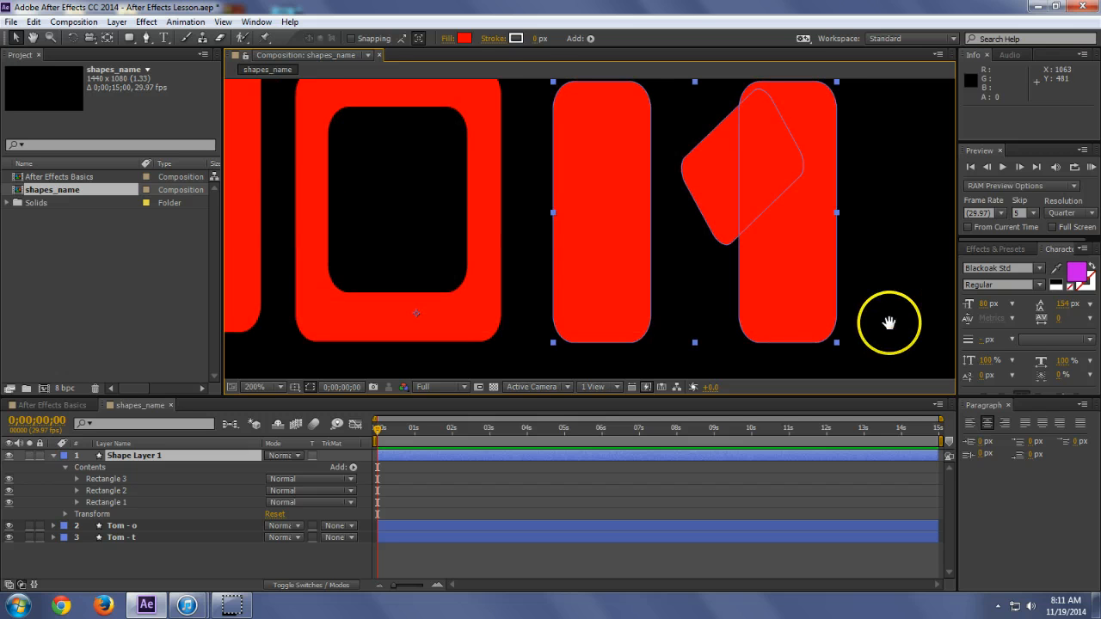
{"action": "left_click_drag", "start_coordinate": [887, 235], "coordinate": [888, 253]}
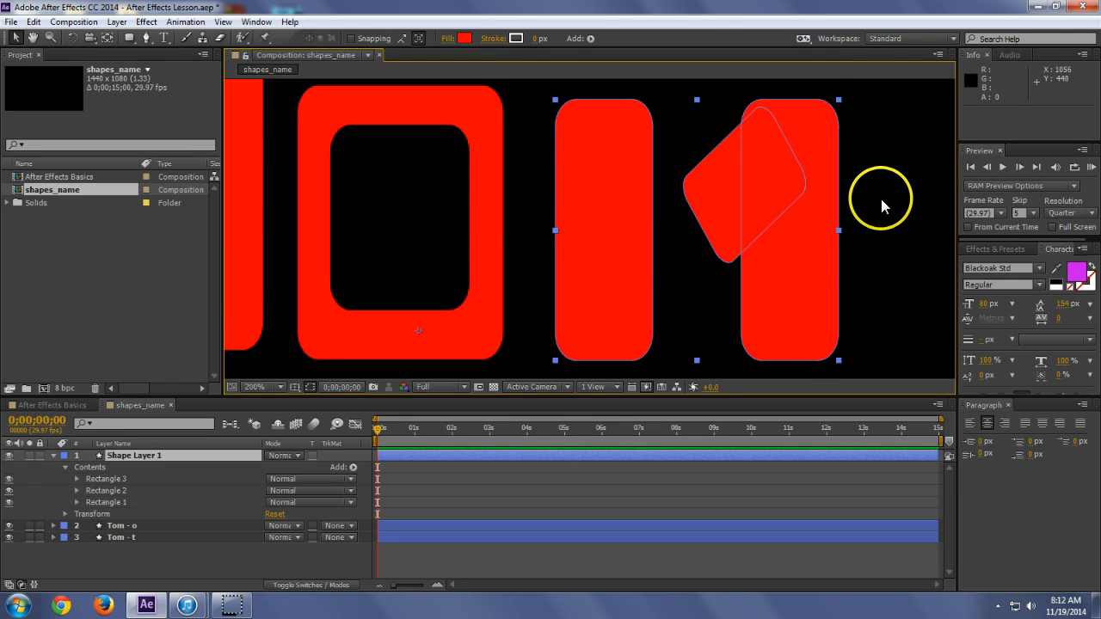
{"action": "key", "text": "space"}
{"action": "left_click_drag", "start_coordinate": [876, 178], "coordinate": [875, 186]}
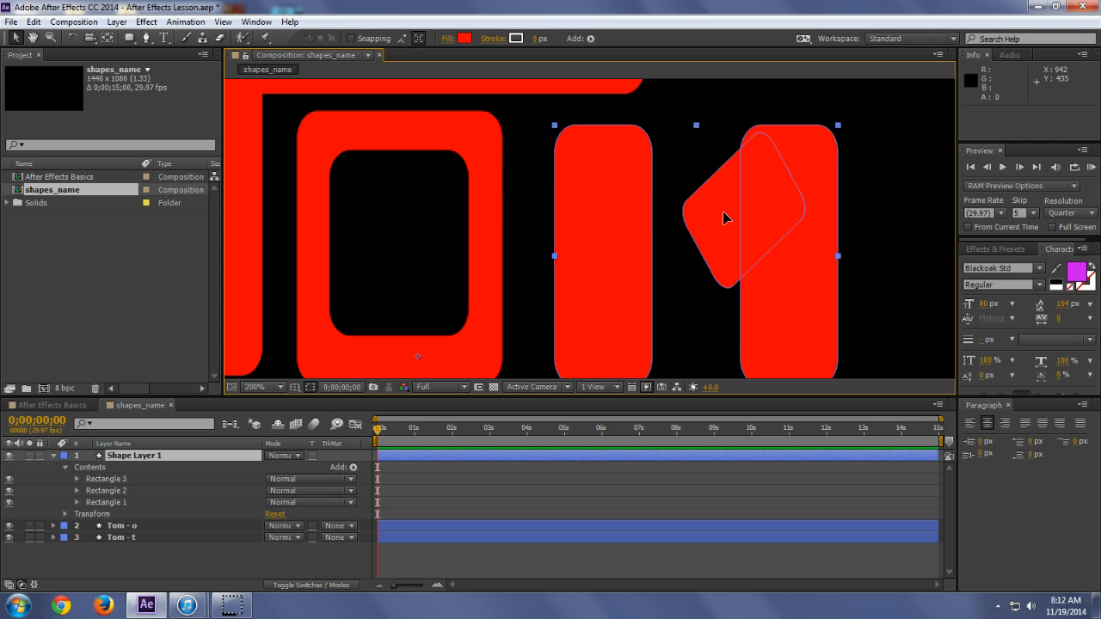
{"action": "left_click", "coordinate": [127, 480]}
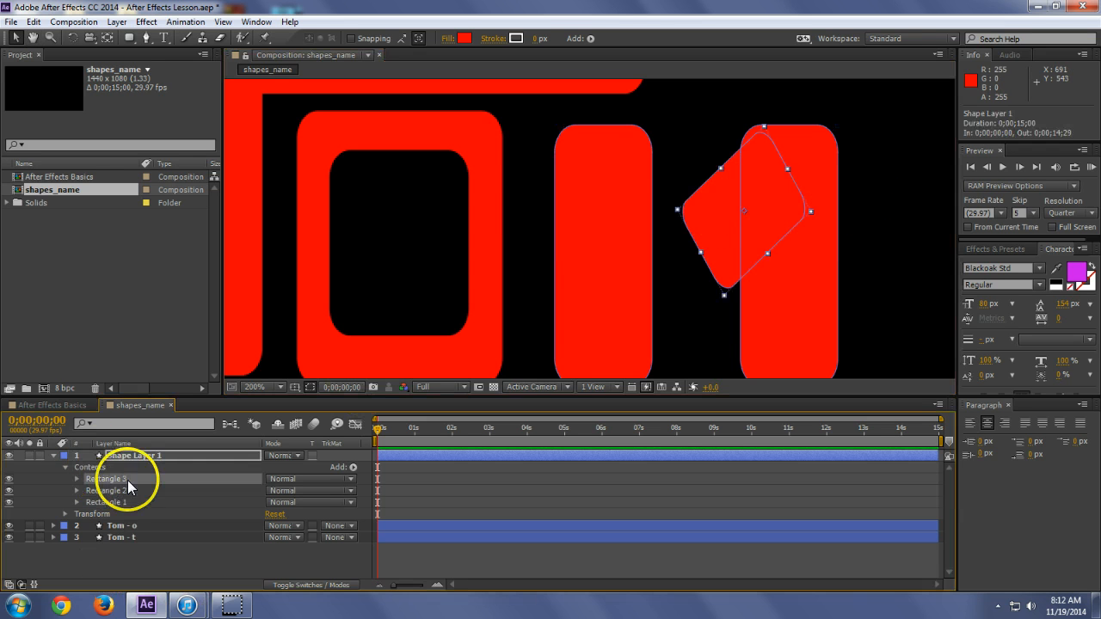
{"action": "key", "text": "Up"}
{"action": "key", "text": "Up"}
{"action": "key", "text": "Up"}
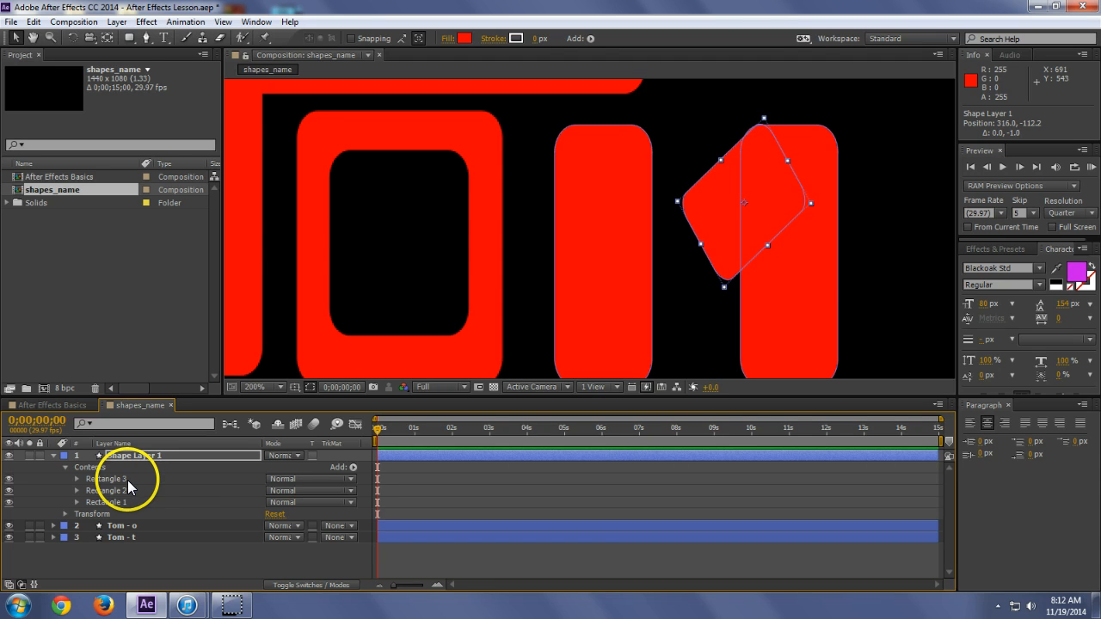
{"action": "key", "text": "Down"}
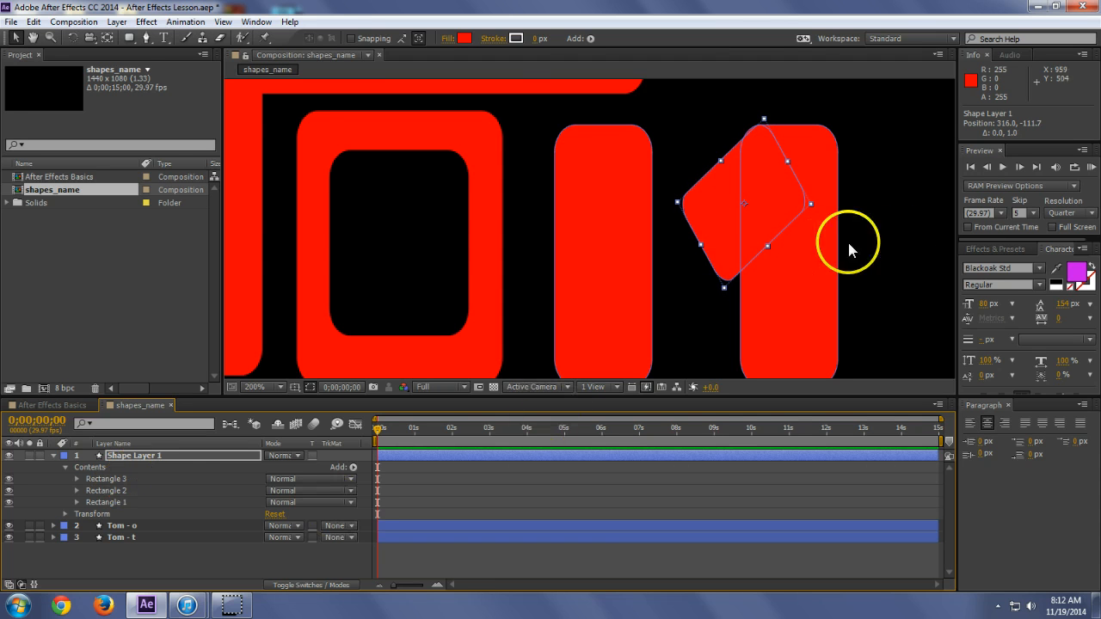
{"action": "left_click", "coordinate": [901, 246]}
Duplicate the slanted piece, rotate the copy to slope the opposite way, and place it against the M's left stem
{"action": "left_click", "coordinate": [768, 234]}
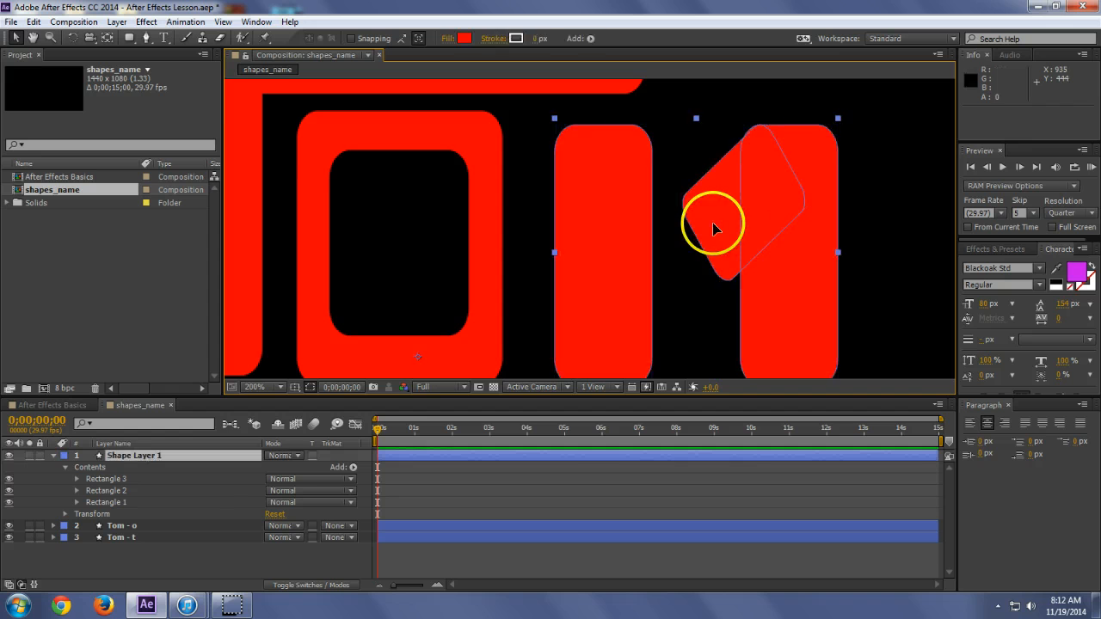
{"action": "left_click", "coordinate": [112, 480]}
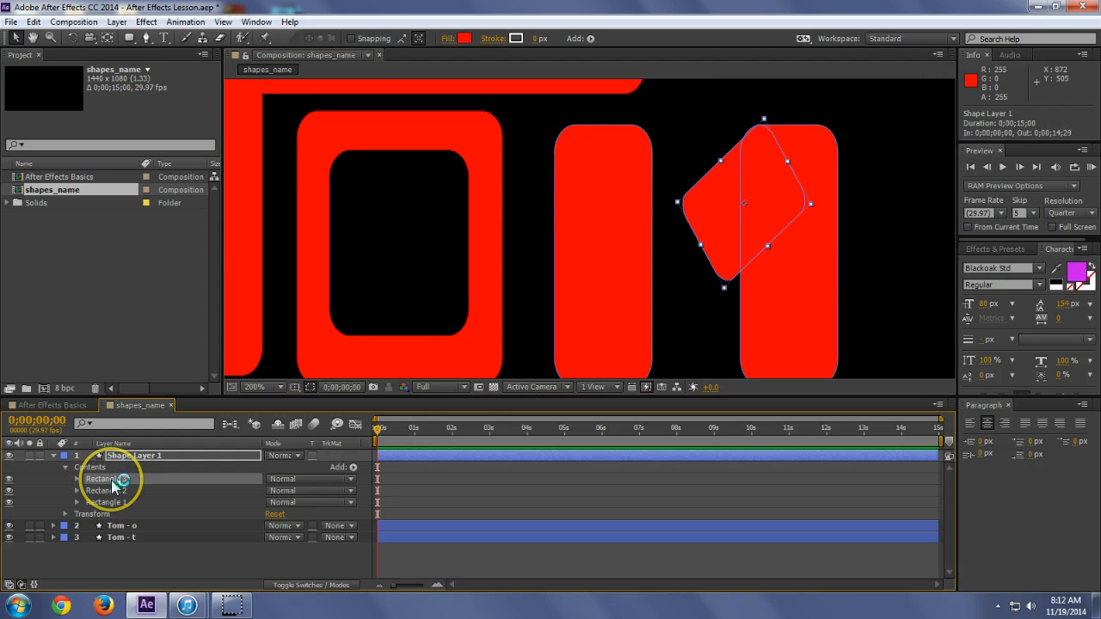
{"action": "key", "text": "ctrl+d"}
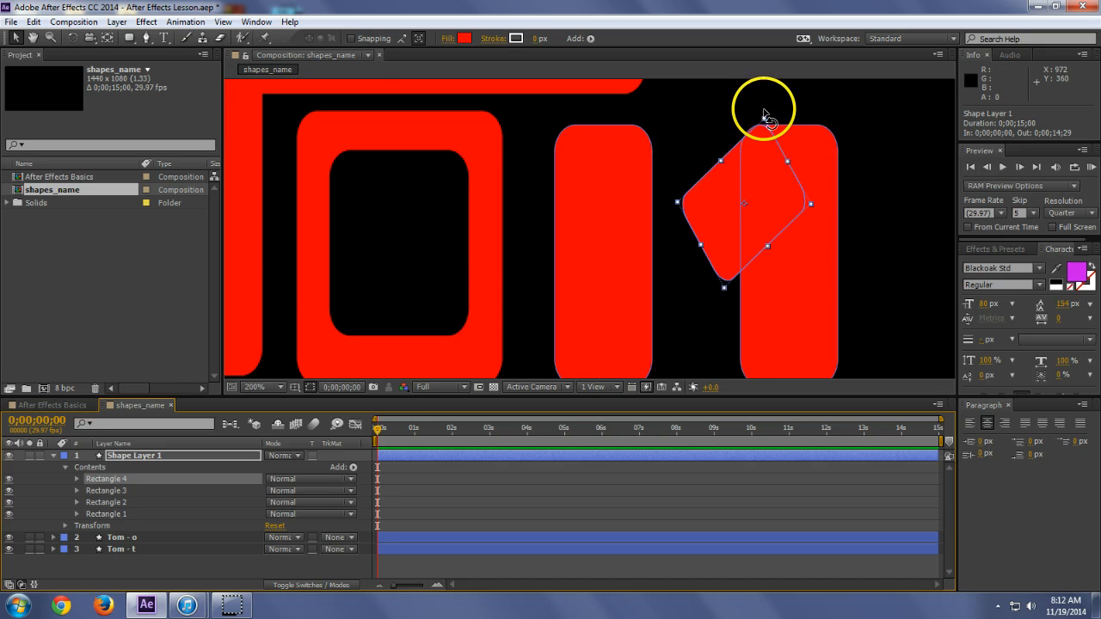
{"action": "left_click_drag", "start_coordinate": [764, 114], "coordinate": [667, 159]}
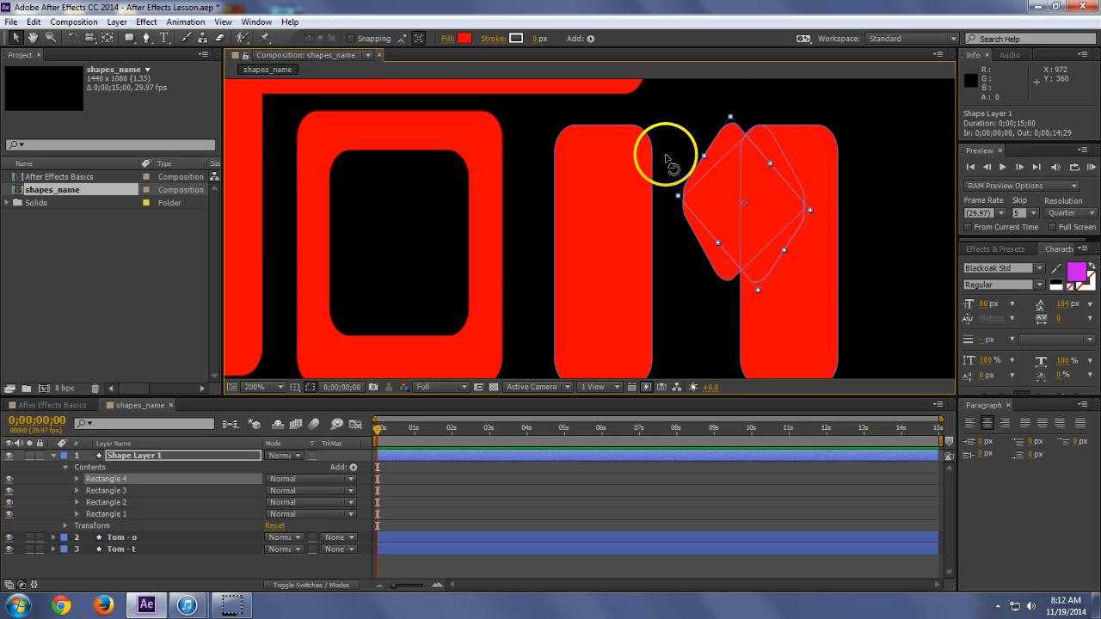
{"action": "left_click_drag", "start_coordinate": [737, 189], "coordinate": [640, 192]}
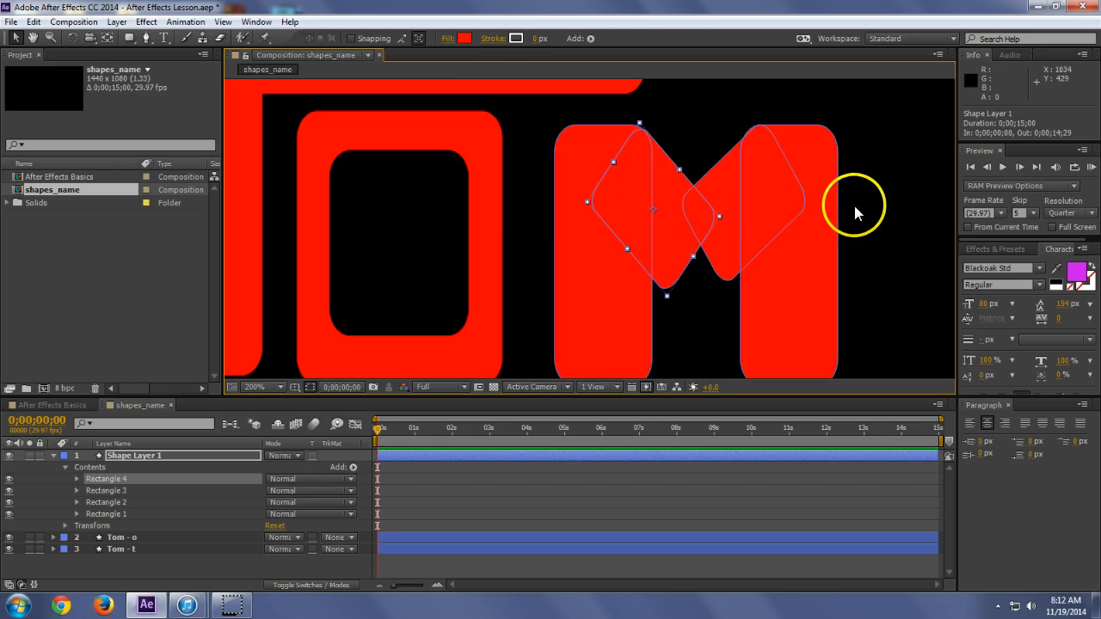
{"action": "left_click", "coordinate": [910, 206]}
Nudge the whole M shape layer slightly left and up, closer to the O
{"action": "left_click", "coordinate": [728, 261]}
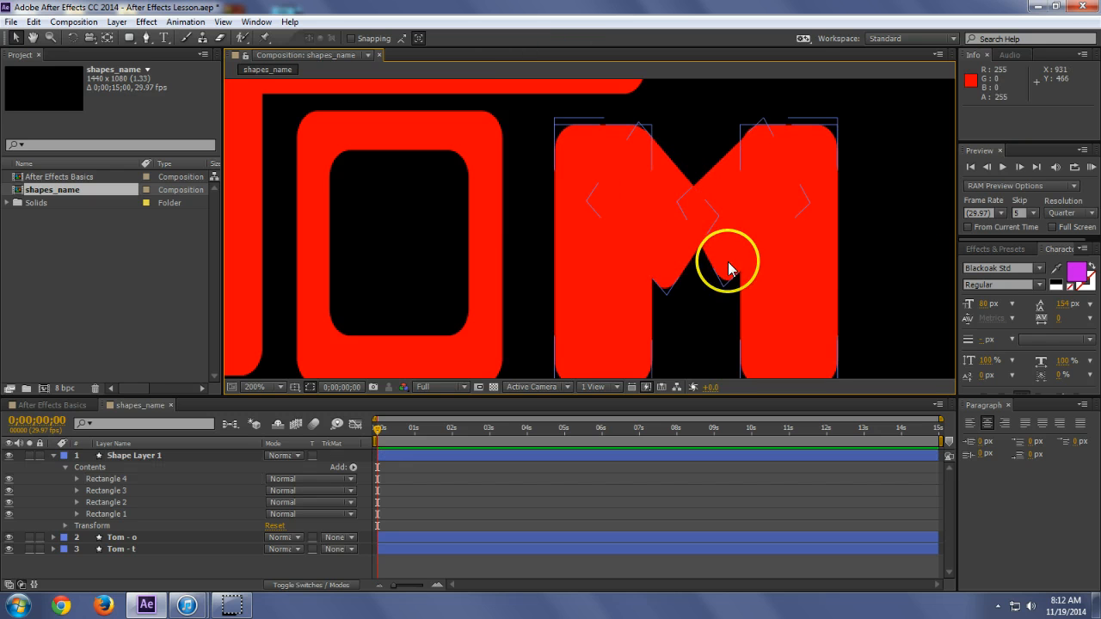
{"action": "left_click", "coordinate": [663, 235]}
{"action": "key", "text": "Left"}
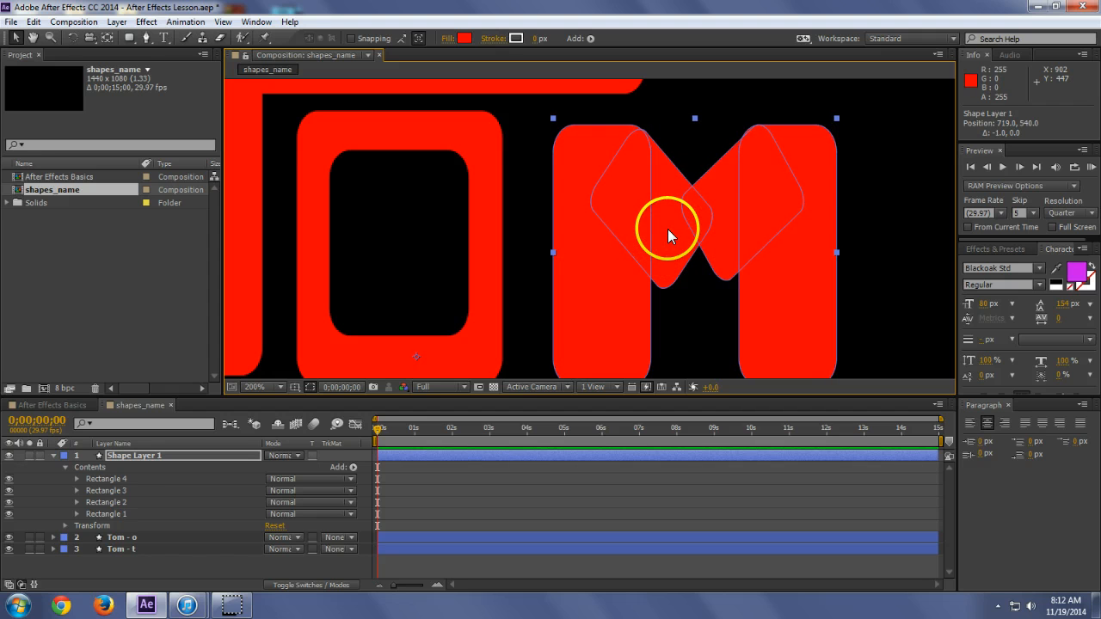
{"action": "key", "text": "Up"}
{"action": "key", "text": "Up"}
{"action": "key", "text": "Left"}
{"action": "key", "text": "Left"}
Nudge the M's left slanted piece left to about 224.0, -107.7 and deselect it
{"action": "left_click", "coordinate": [128, 478]}
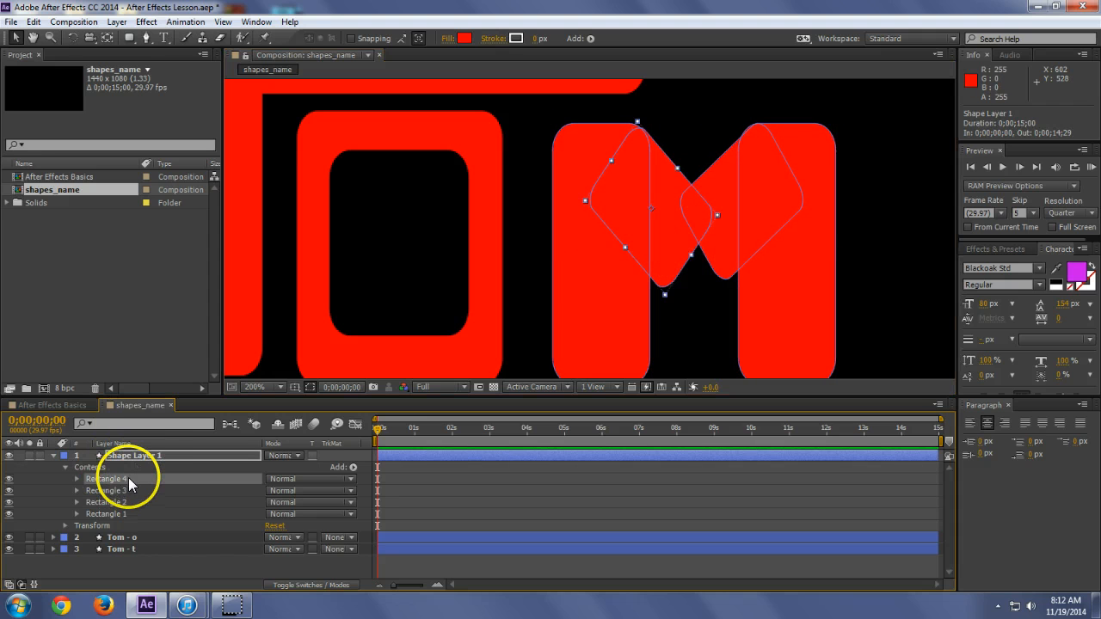
{"action": "key", "text": "Left"}
{"action": "key", "text": "Left"}
{"action": "key", "text": "Left"}
{"action": "key", "text": "Left"}
{"action": "key", "text": "Left"}
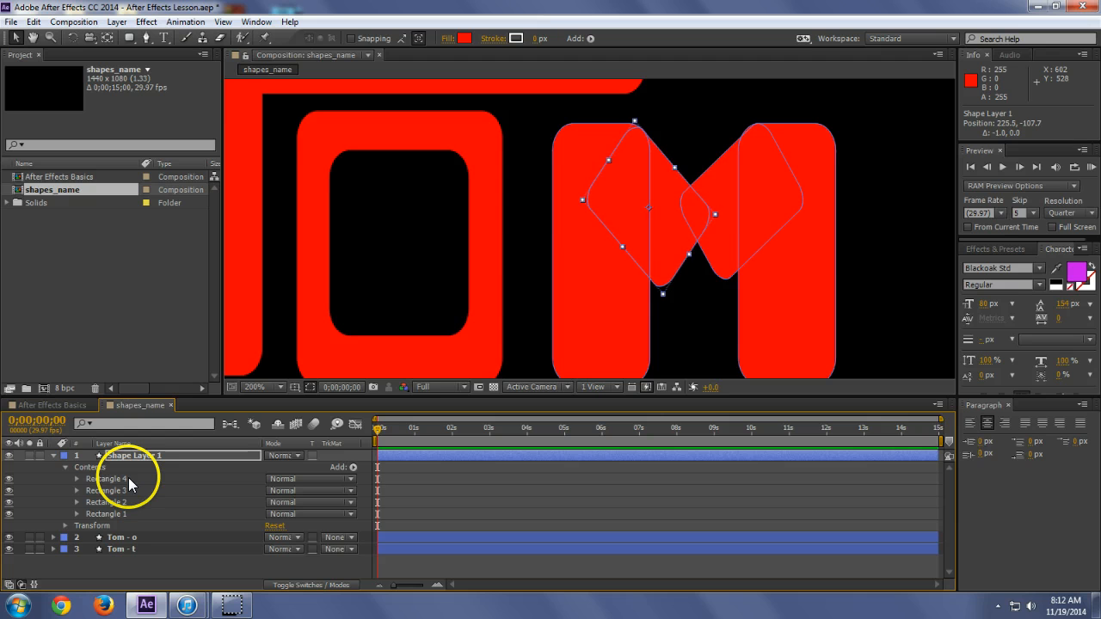
{"action": "key", "text": "Up"}
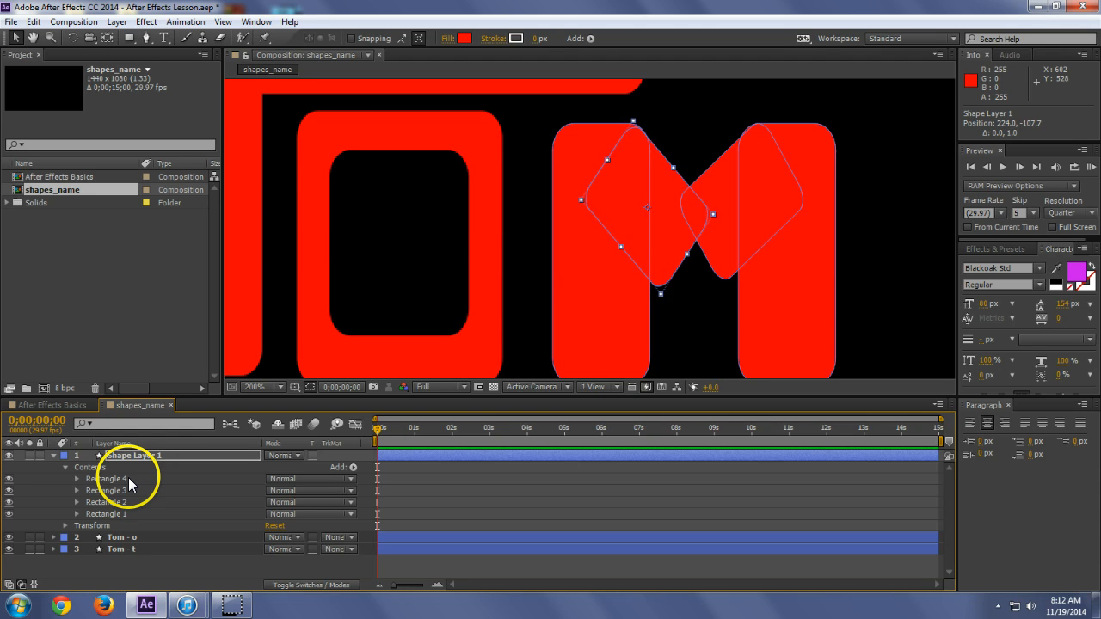
{"action": "left_click", "coordinate": [939, 282]}
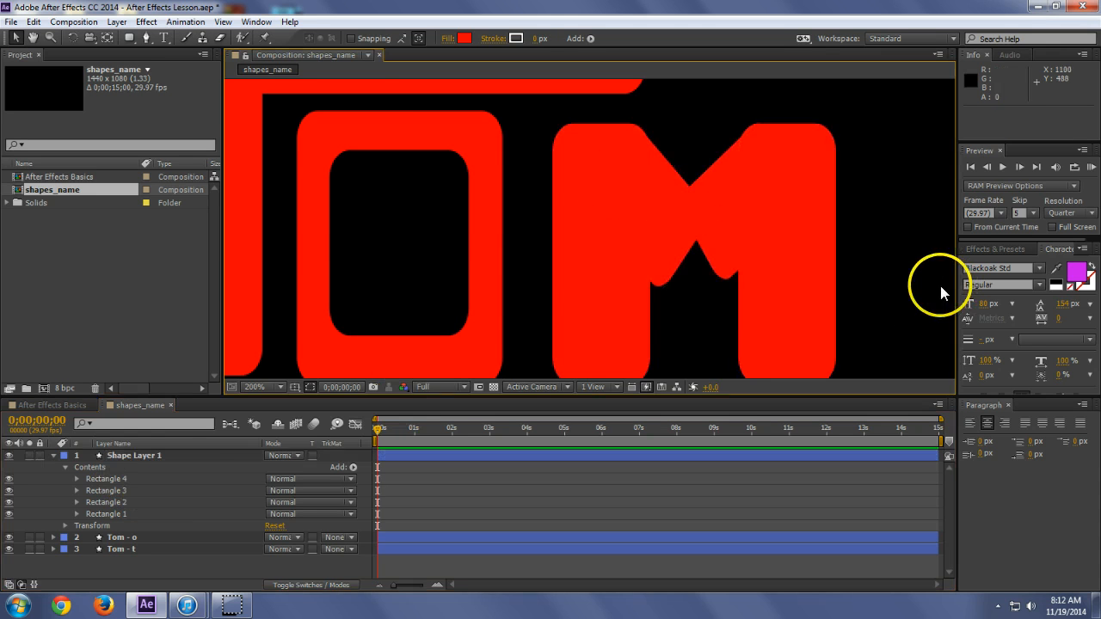
Add a small red rounded rectangle to the M's layer at about 265.3, -69.0, filling the notch where the slanted pieces meet
{"action": "left_click", "coordinate": [110, 455]}
{"action": "left_click", "coordinate": [128, 38]}
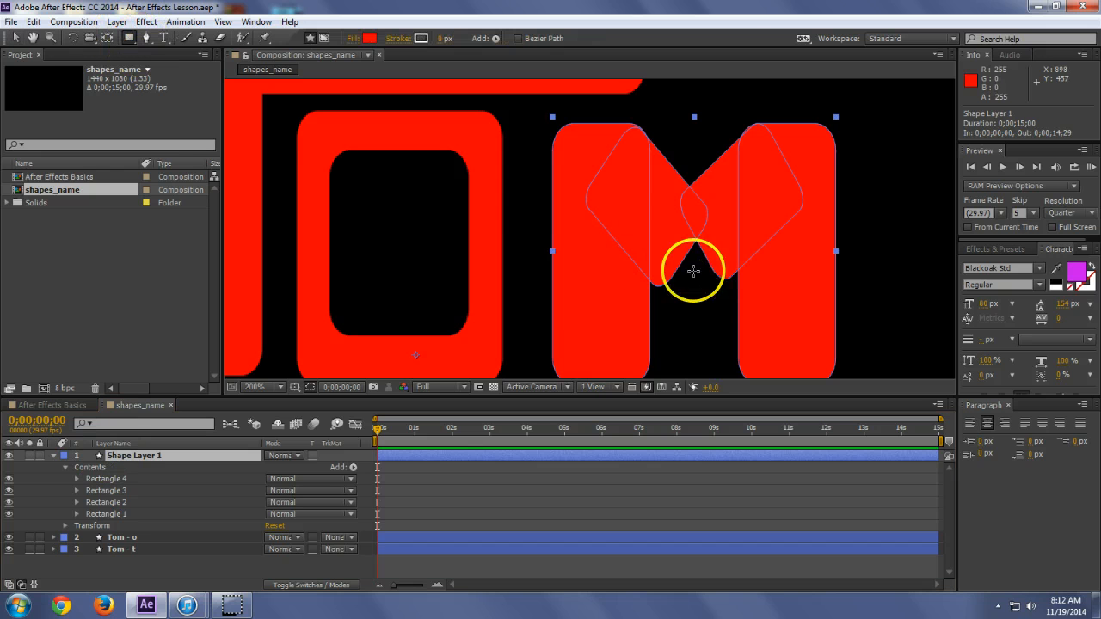
{"action": "left_click_drag", "start_coordinate": [651, 229], "coordinate": [732, 290]}
{"action": "key", "text": "v"}
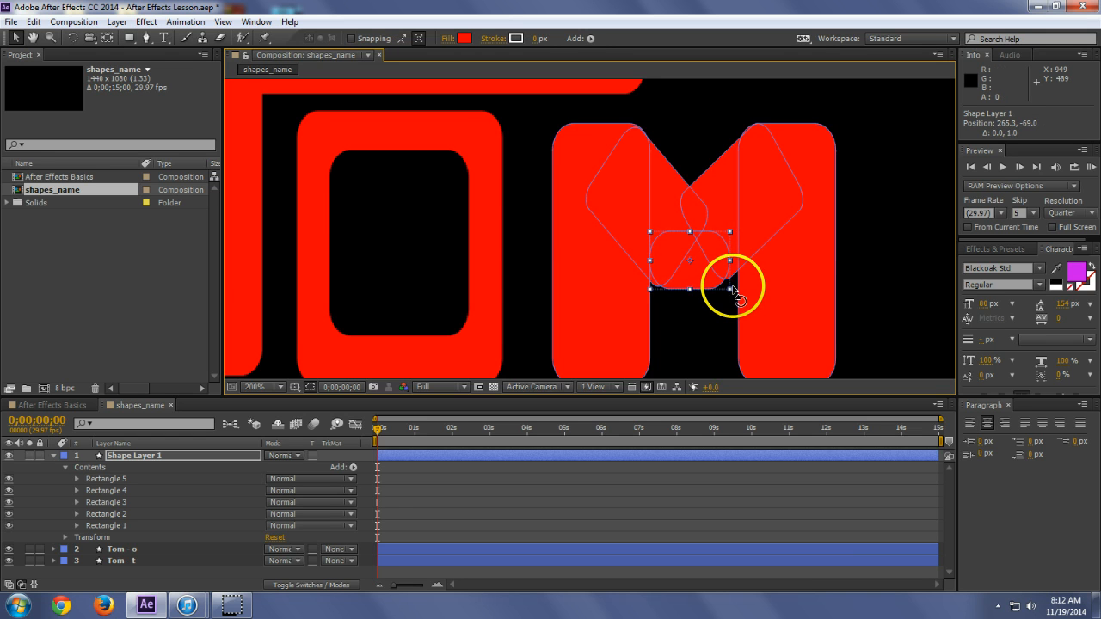
Deselect and collapse the M's shape layer and rename it in the same pattern as the other two letters, ending in "- m"
{"action": "left_click", "coordinate": [898, 245]}
{"action": "scroll", "coordinate": [895, 249], "scroll_direction": "down", "scroll_amount": 2}
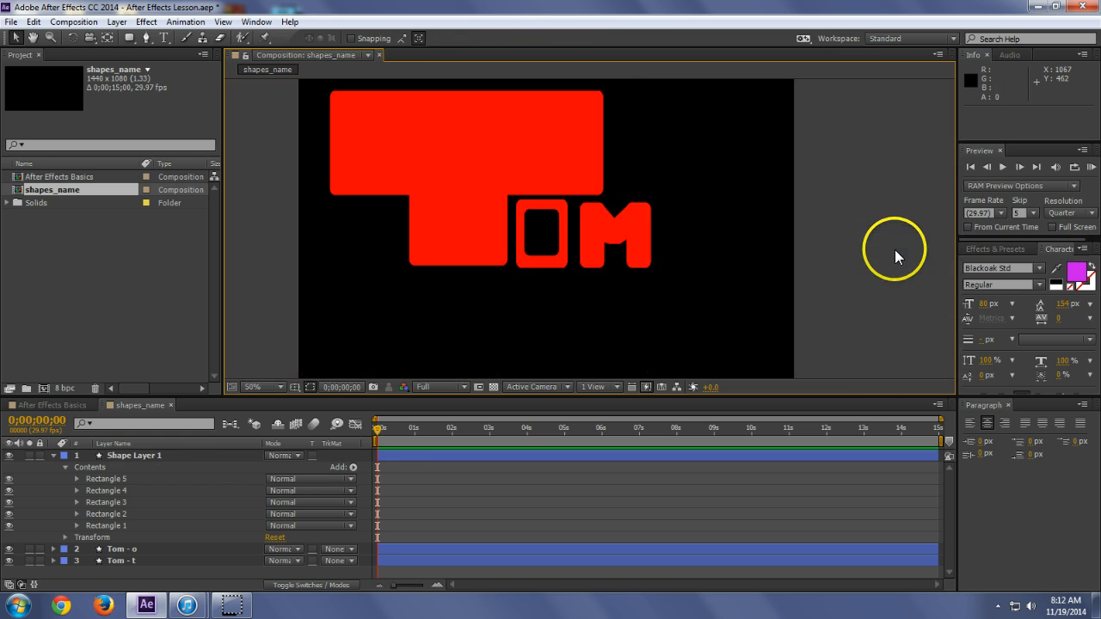
{"action": "left_click", "coordinate": [54, 452]}
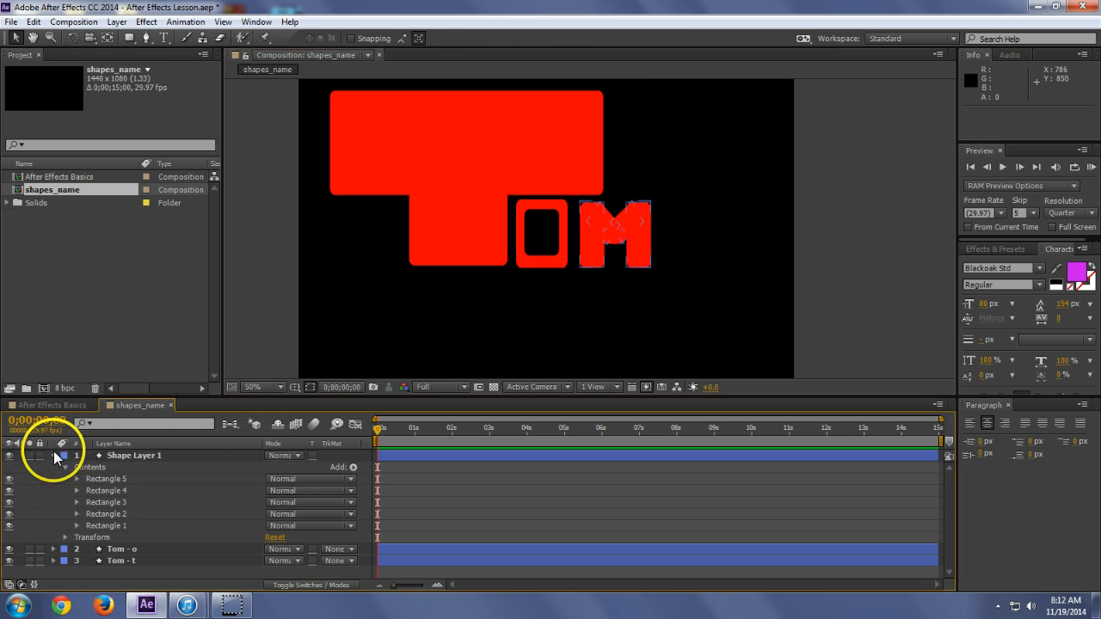
{"action": "left_click", "coordinate": [52, 455]}
{"action": "left_click", "coordinate": [123, 458]}
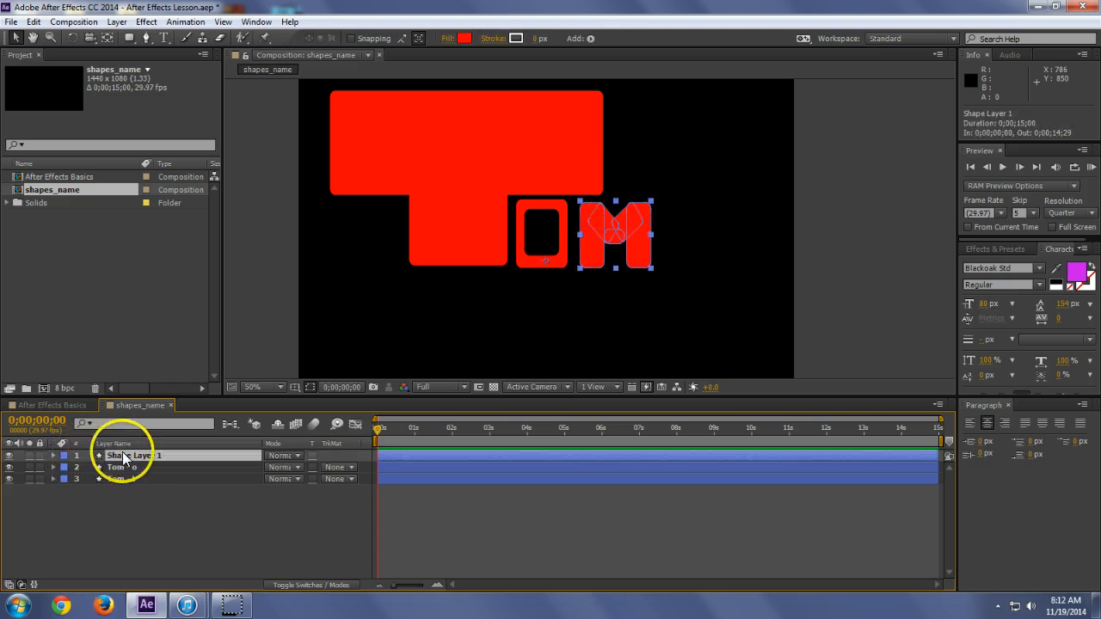
{"action": "key", "text": "Return"}
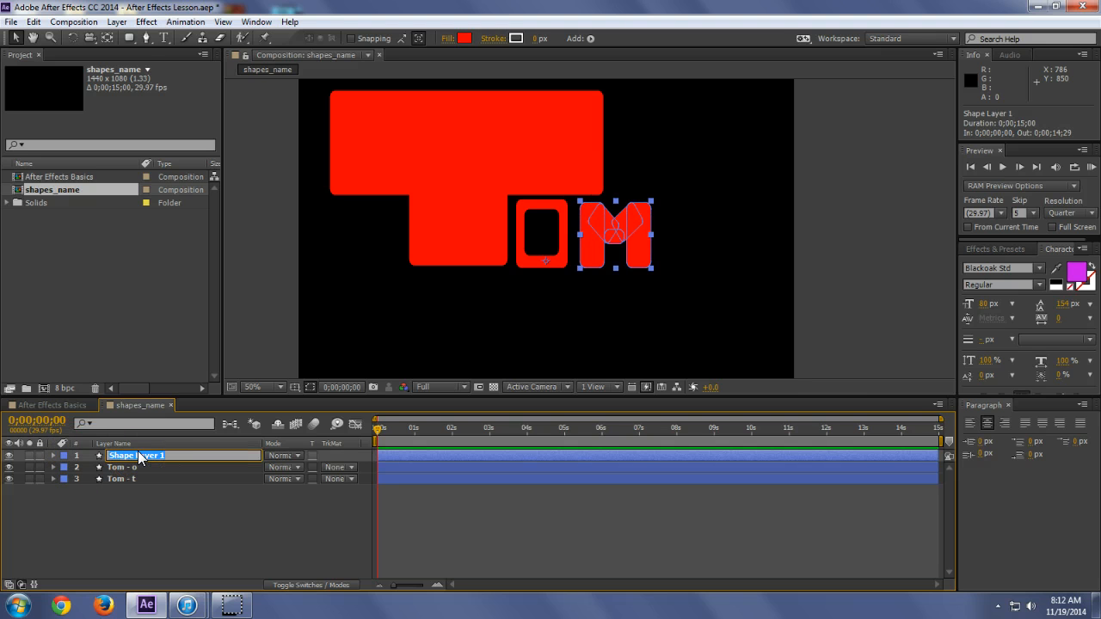
{"action": "type", "text": "Tom - m"}
{"action": "key", "text": "Return"}
{"action": "left_click", "coordinate": [369, 511]}
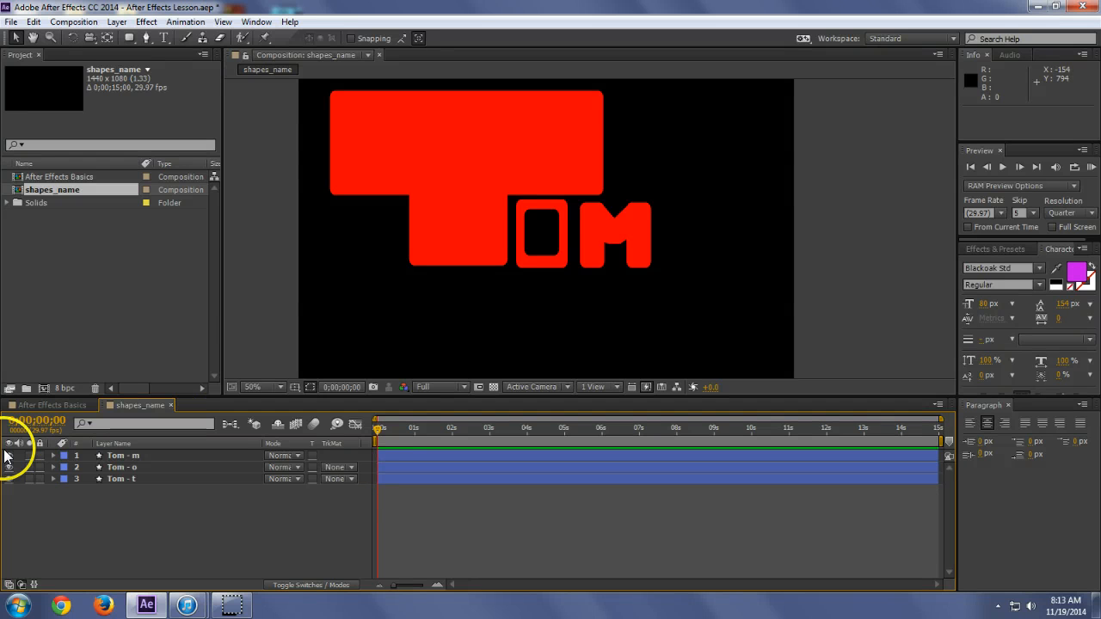
Hide the M and O layers and expand the T layer's transform properties, selecting its anchor point
{"action": "left_click_drag", "start_coordinate": [9, 455], "coordinate": [9, 468]}
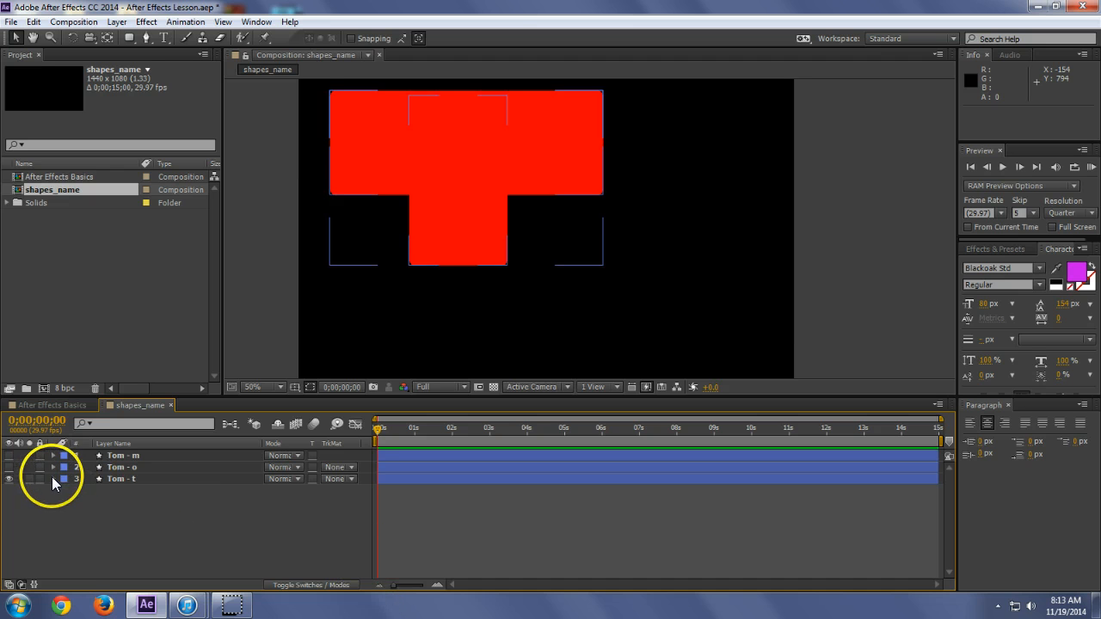
{"action": "left_click", "coordinate": [52, 478]}
{"action": "left_click", "coordinate": [65, 491]}
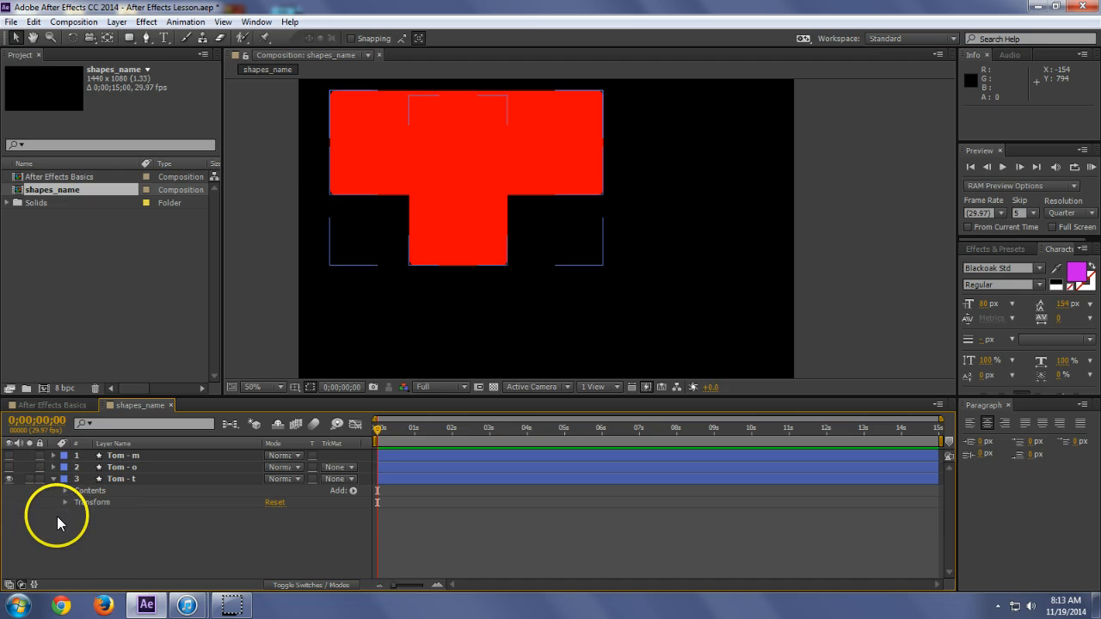
{"action": "left_click", "coordinate": [64, 502]}
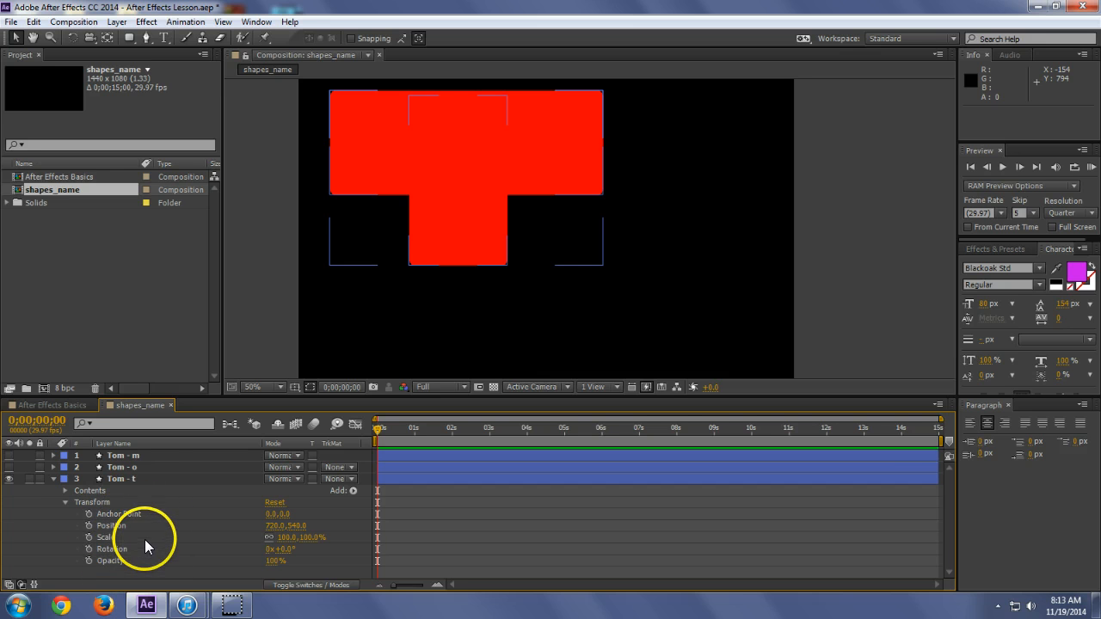
{"action": "left_click", "coordinate": [120, 514]}
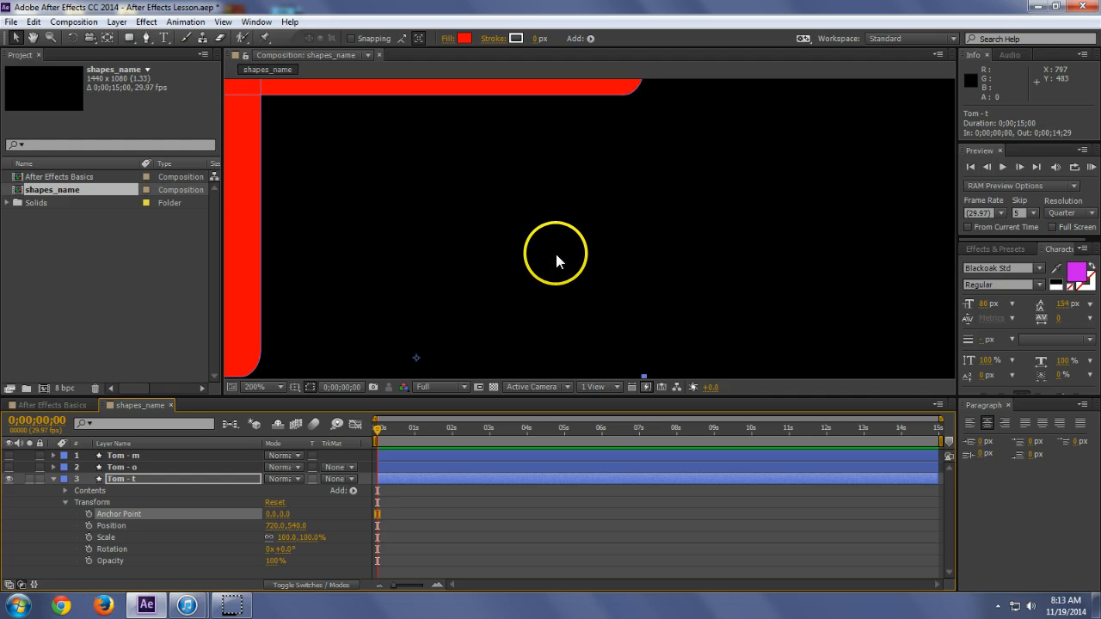
{"action": "scroll", "coordinate": [550, 245], "scroll_direction": "up", "scroll_amount": 7}
{"action": "left_click_drag", "start_coordinate": [603, 286], "coordinate": [594, 186]}
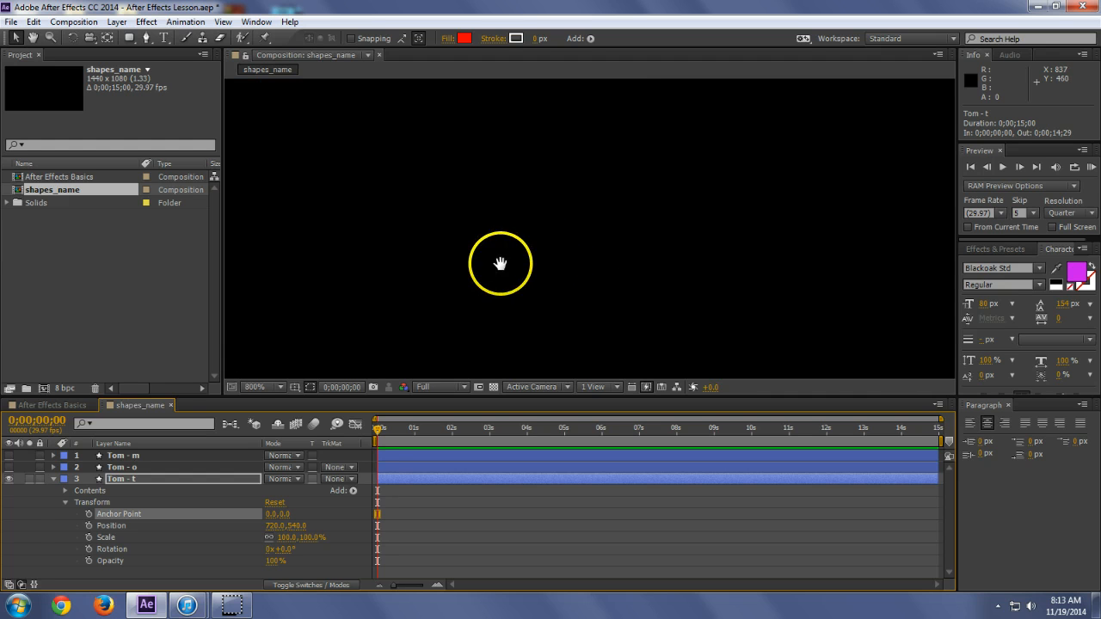
{"action": "left_click_drag", "start_coordinate": [501, 263], "coordinate": [562, 161]}
{"action": "left_click_drag", "start_coordinate": [492, 256], "coordinate": [560, 163]}
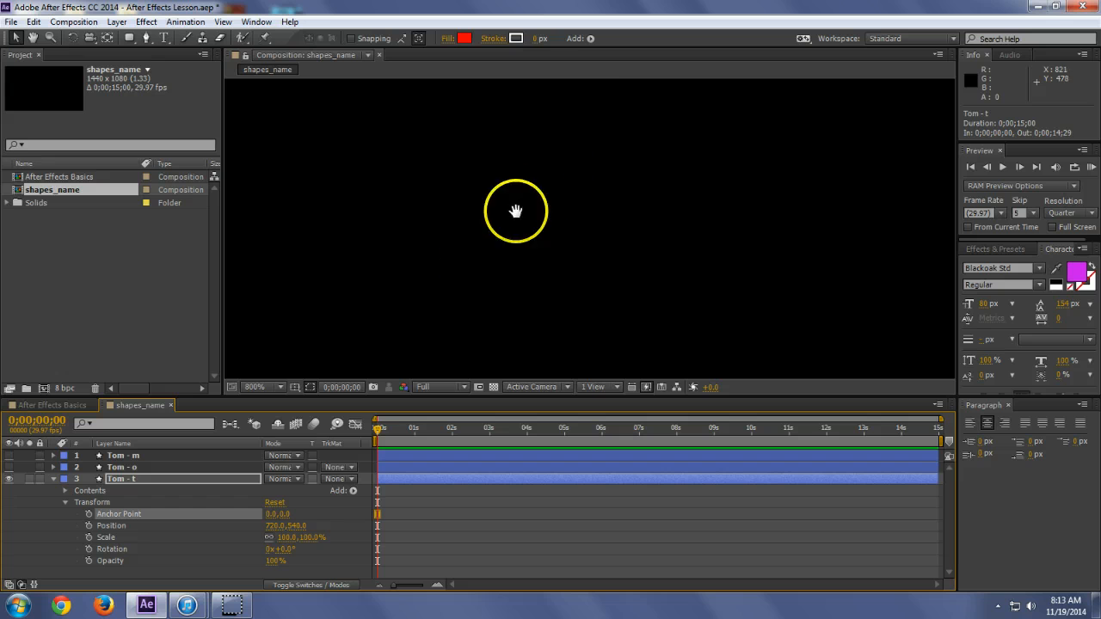
{"action": "scroll", "coordinate": [465, 264], "scroll_direction": "down", "scroll_amount": 3}
{"action": "key", "text": "space"}
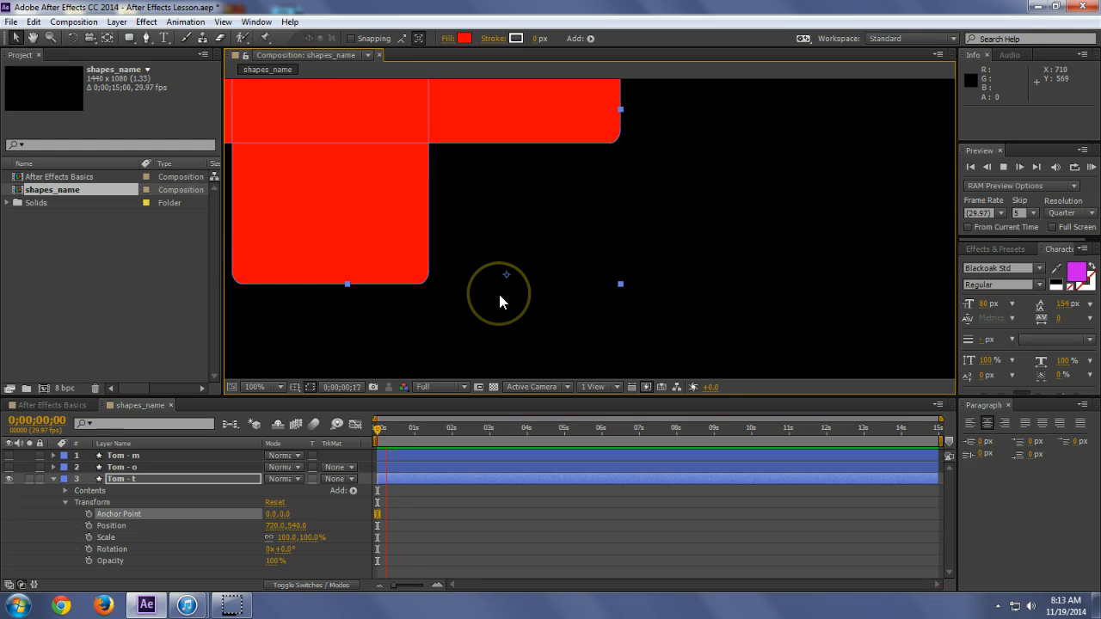
{"action": "key", "text": "period"}
{"action": "left_click_drag", "start_coordinate": [450, 311], "coordinate": [473, 270]}
{"action": "scroll", "coordinate": [515, 277], "scroll_direction": "up", "scroll_amount": 3}
{"action": "key", "text": "space"}
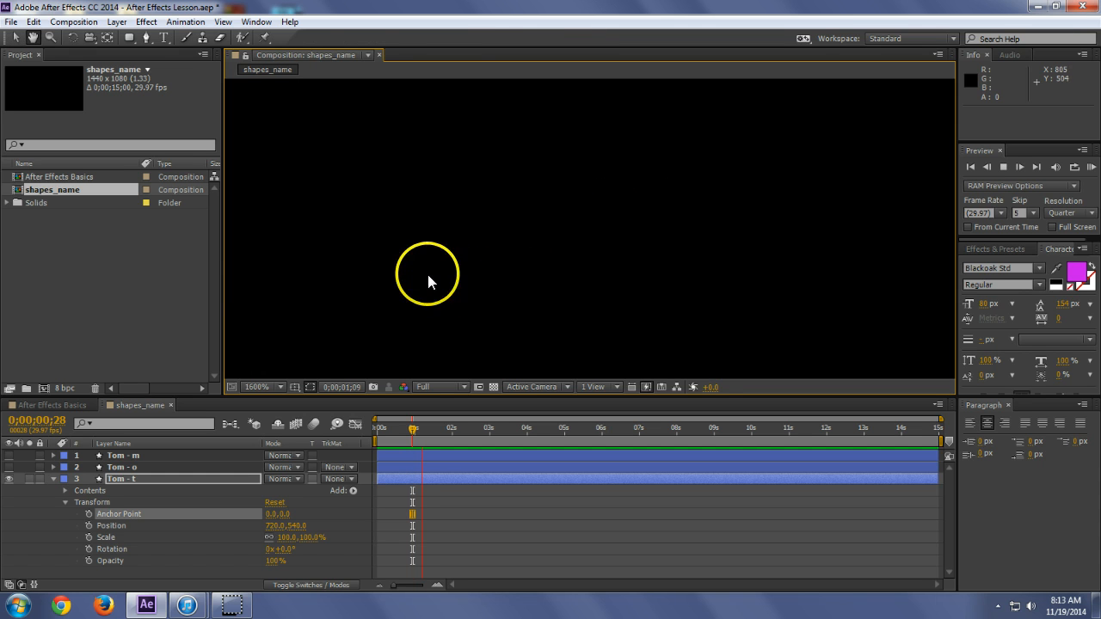
{"action": "key", "text": "space"}
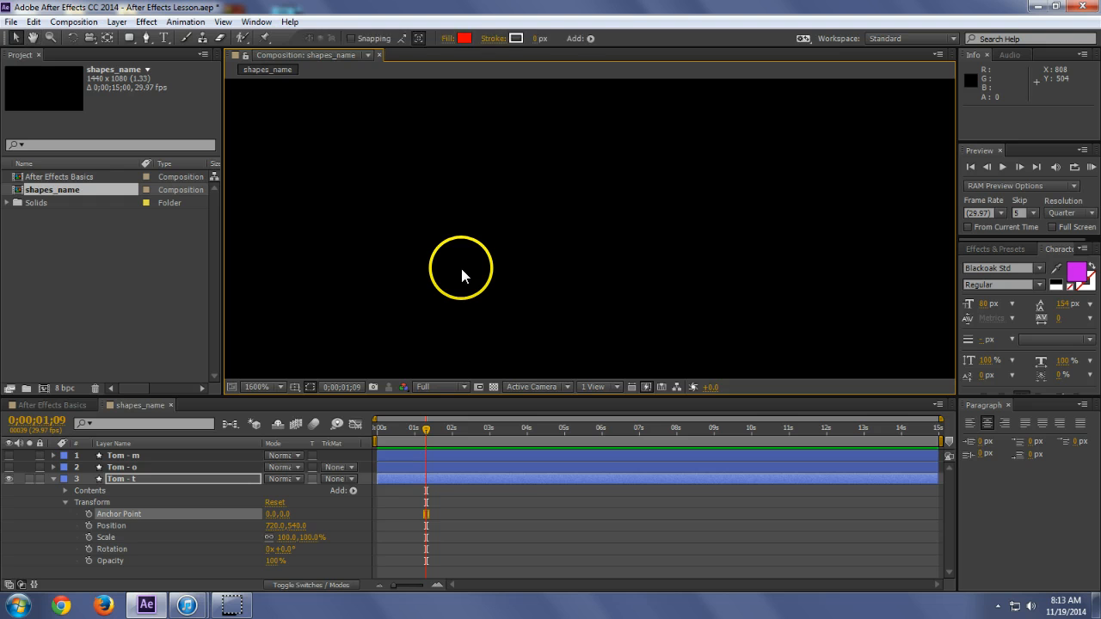
{"action": "scroll", "coordinate": [461, 268], "scroll_direction": "down", "scroll_amount": 3}
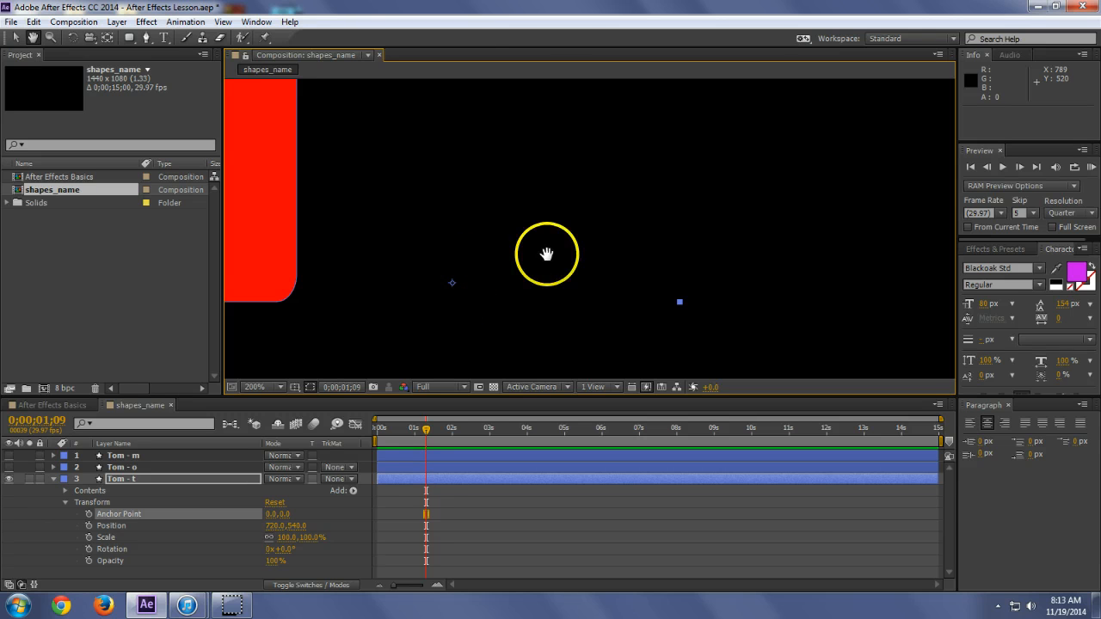
{"action": "key", "text": "v"}
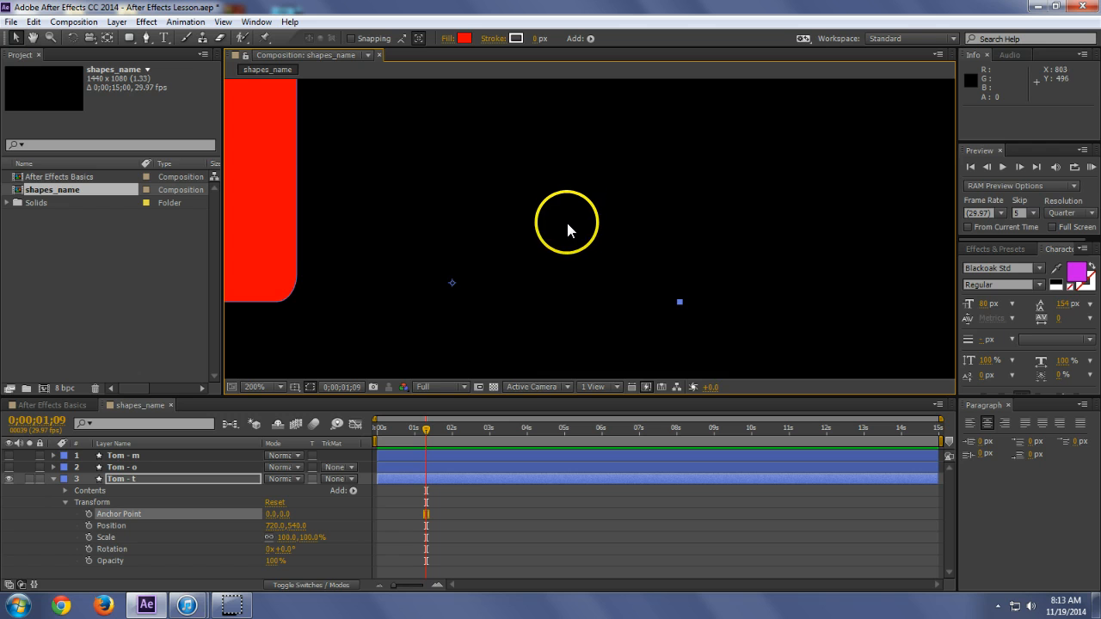
Move the T layer's anchor point with the Pan Behind tool to the middle of the letter, about -334.7, -243.5, and deselect it
{"action": "key", "text": "y"}
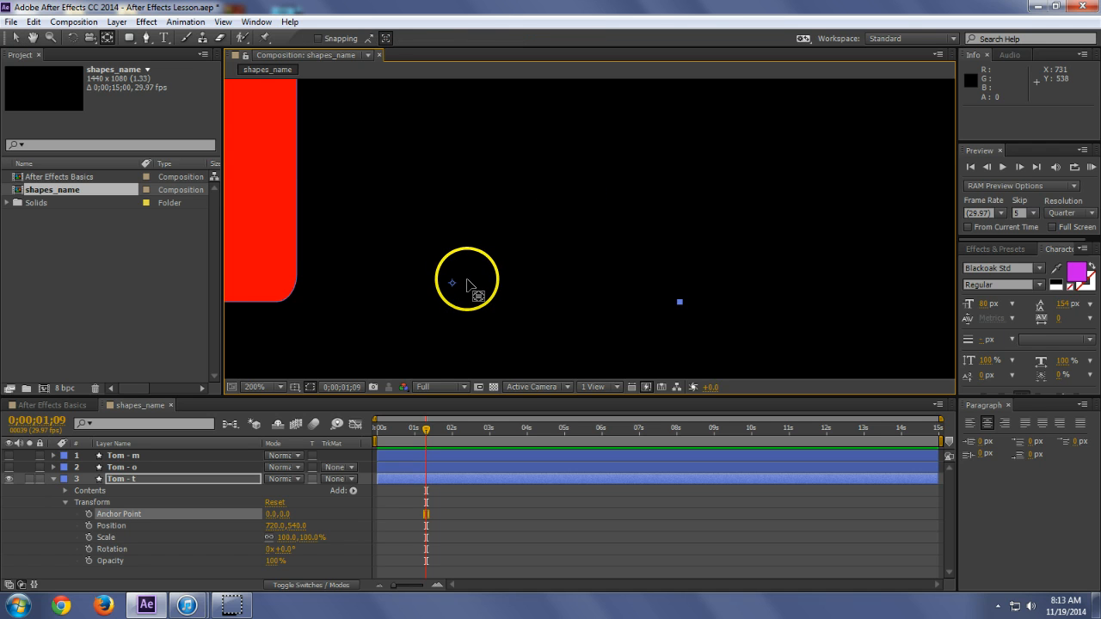
{"action": "mouse_move", "coordinate": [454, 285]}
{"action": "left_mouse_down"}
{"action": "mouse_move", "coordinate": [317, 142]}
{"action": "mouse_move", "coordinate": [258, 103]}
{"action": "left_mouse_up"}
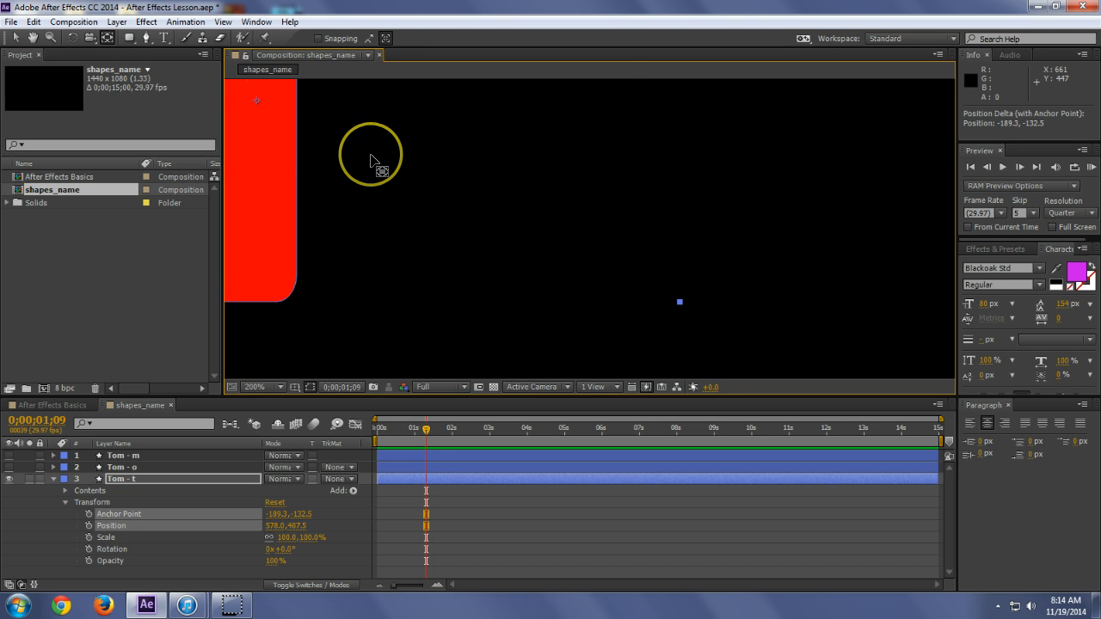
{"action": "key", "text": "comma"}
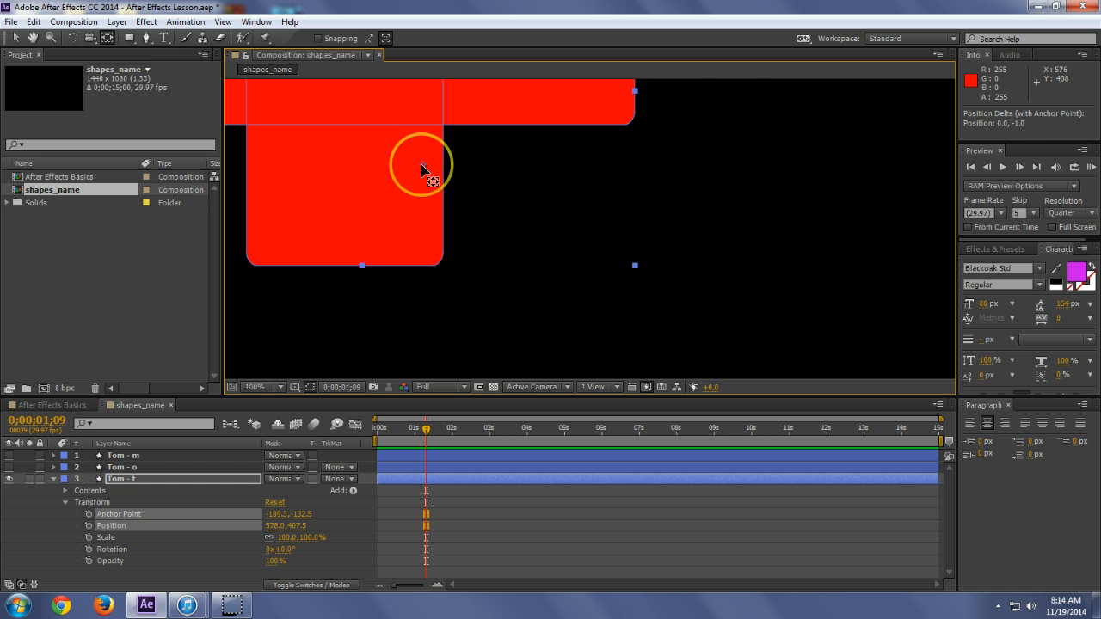
{"action": "key", "text": "comma"}
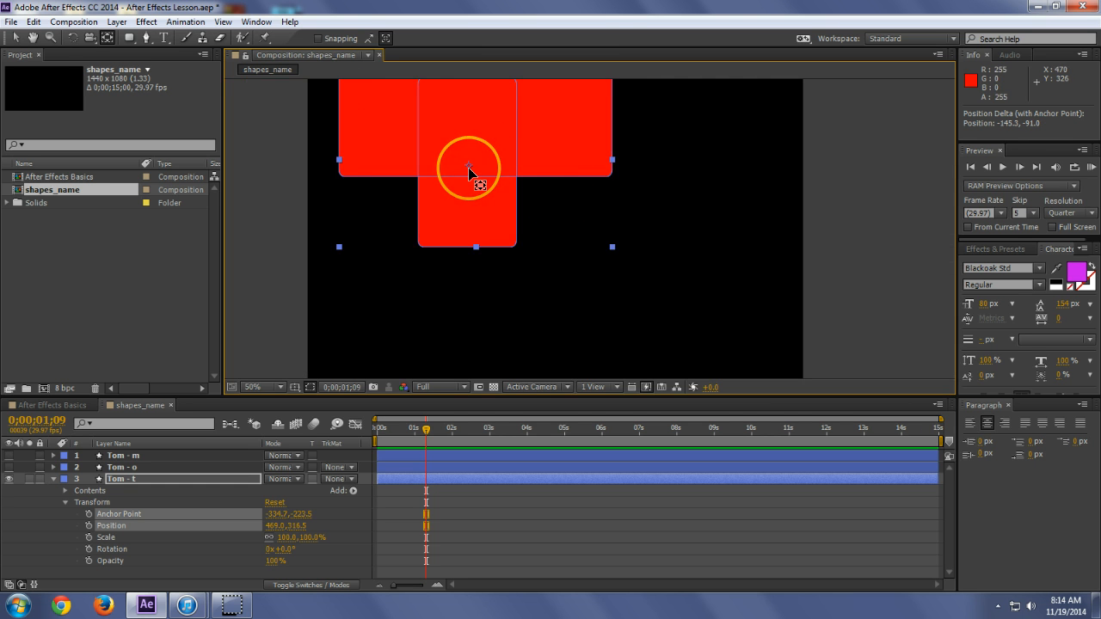
{"action": "left_click", "coordinate": [636, 203]}
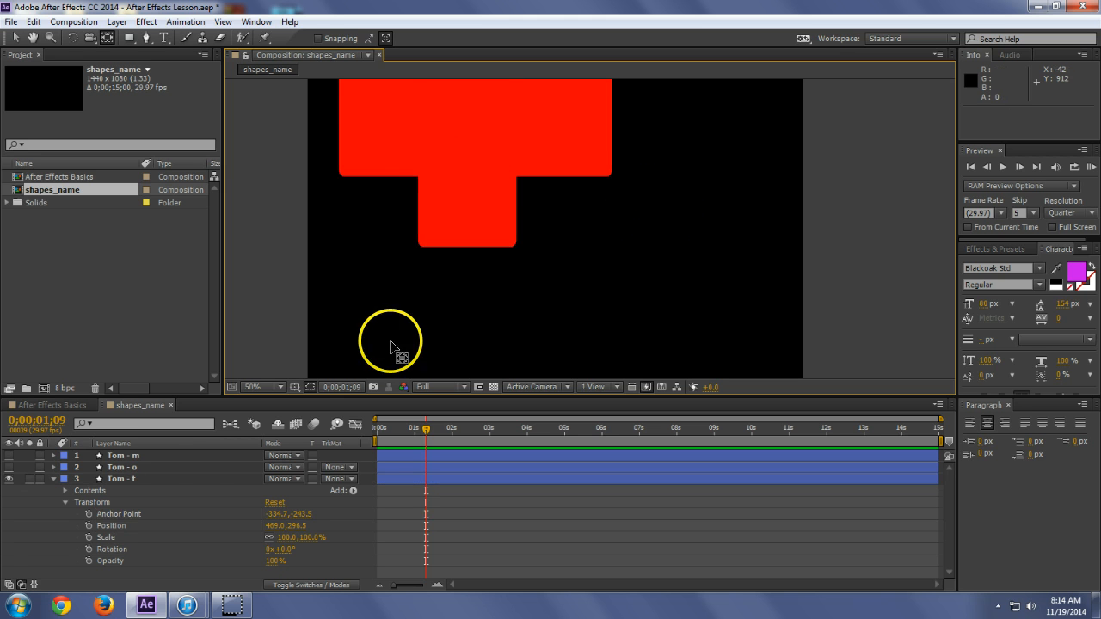
{"action": "left_click", "coordinate": [115, 515]}
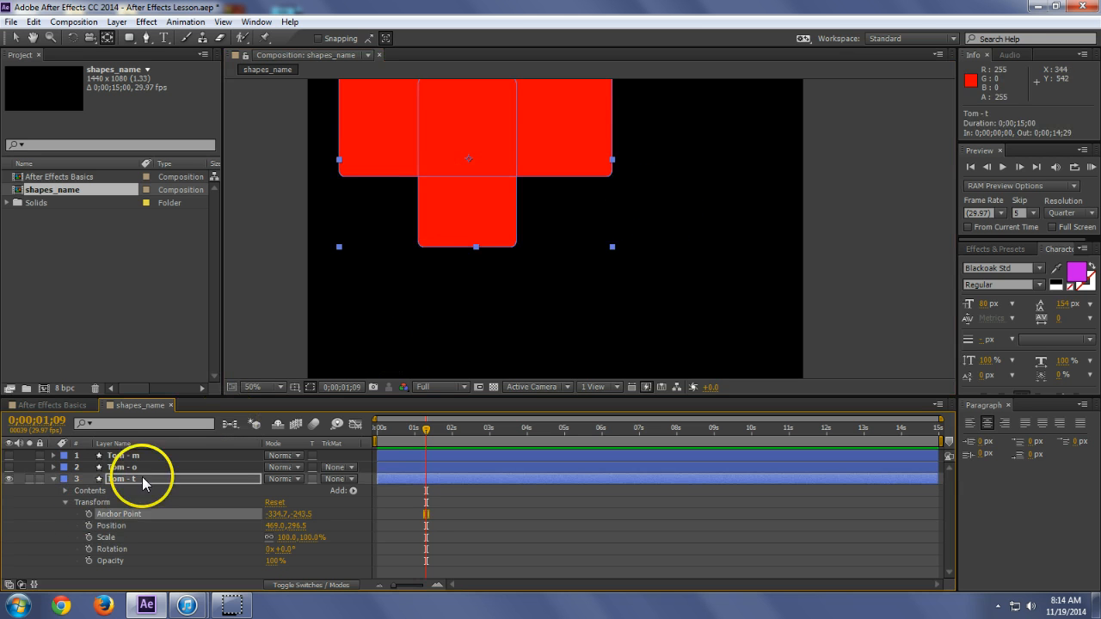
{"action": "left_click", "coordinate": [112, 525]}
{"action": "key", "text": "comma"}
{"action": "key", "text": "comma"}
{"action": "key", "text": "comma"}
{"action": "key", "text": "comma"}
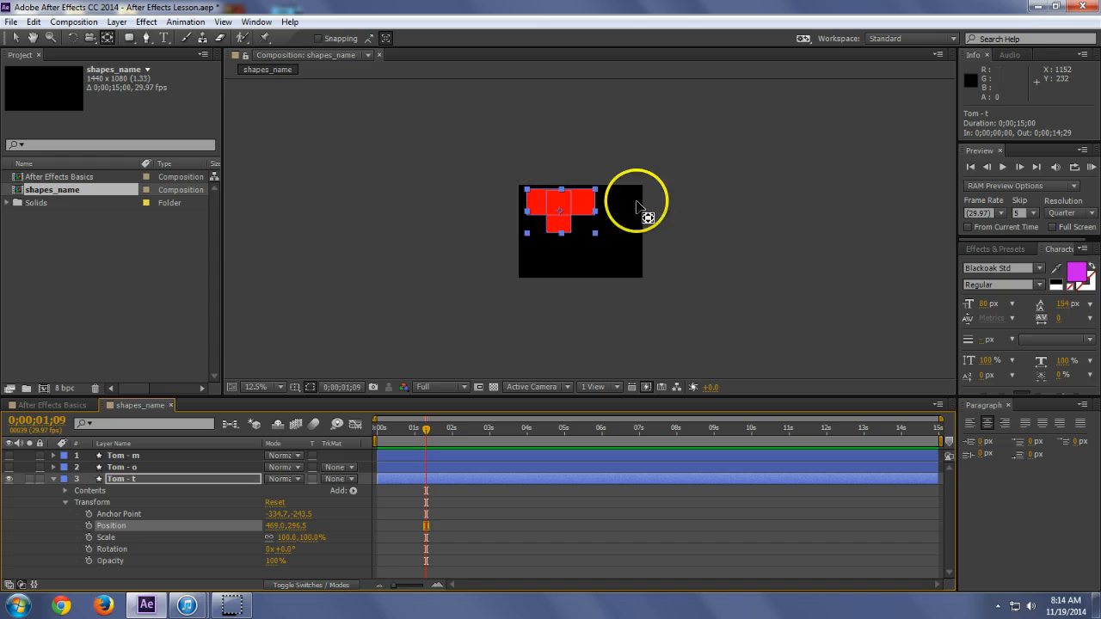
{"action": "key", "text": "comma"}
{"action": "key", "text": "comma"}
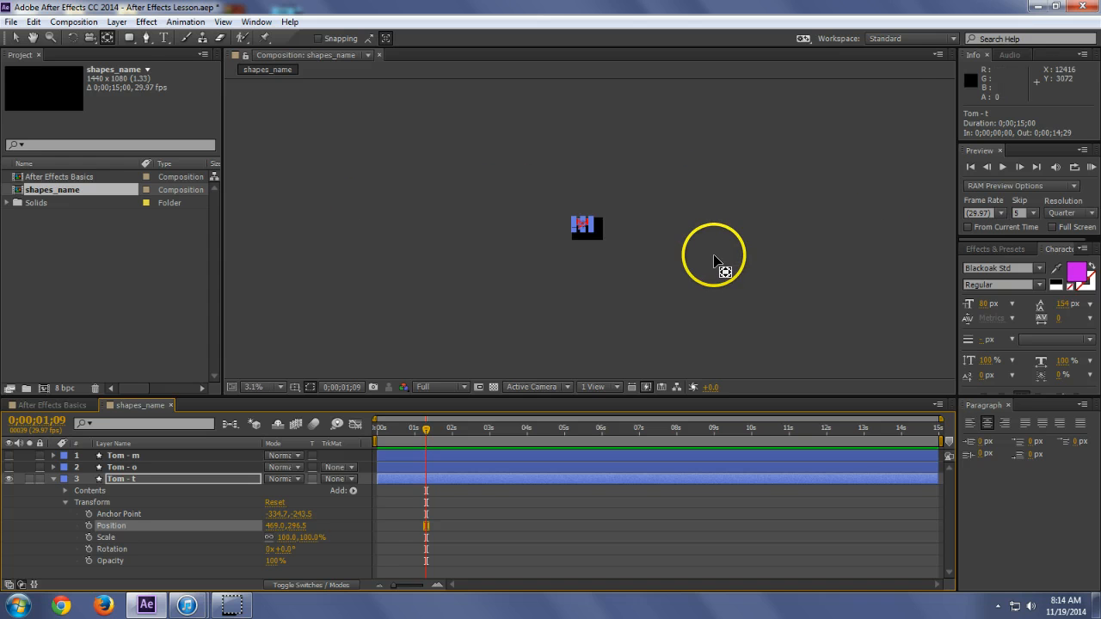
{"action": "key", "text": "comma"}
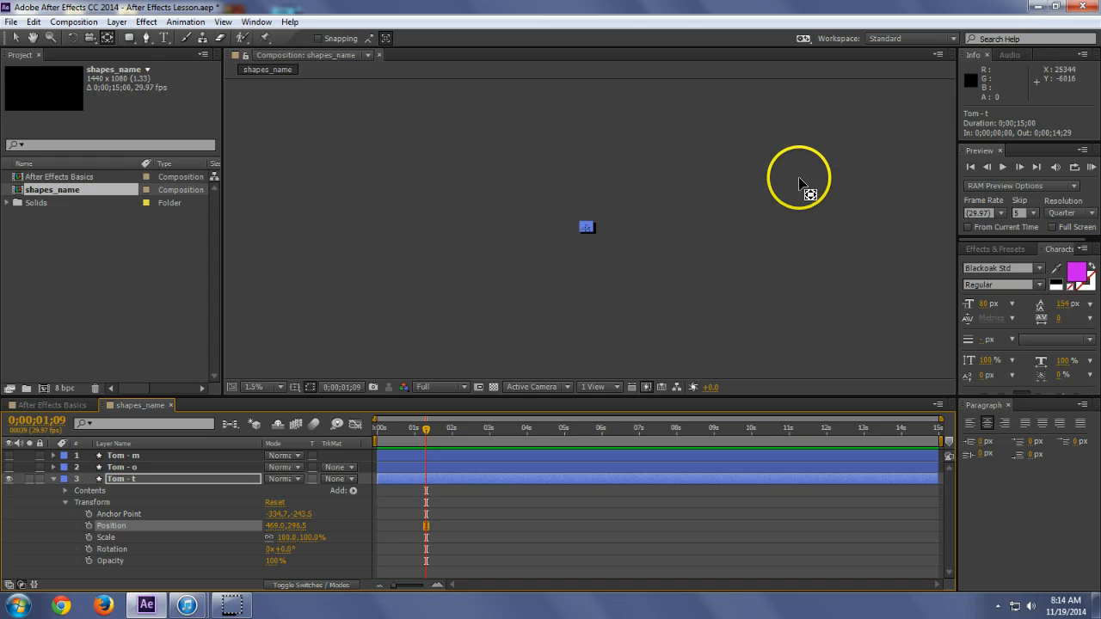
{"action": "left_click", "coordinate": [915, 114]}
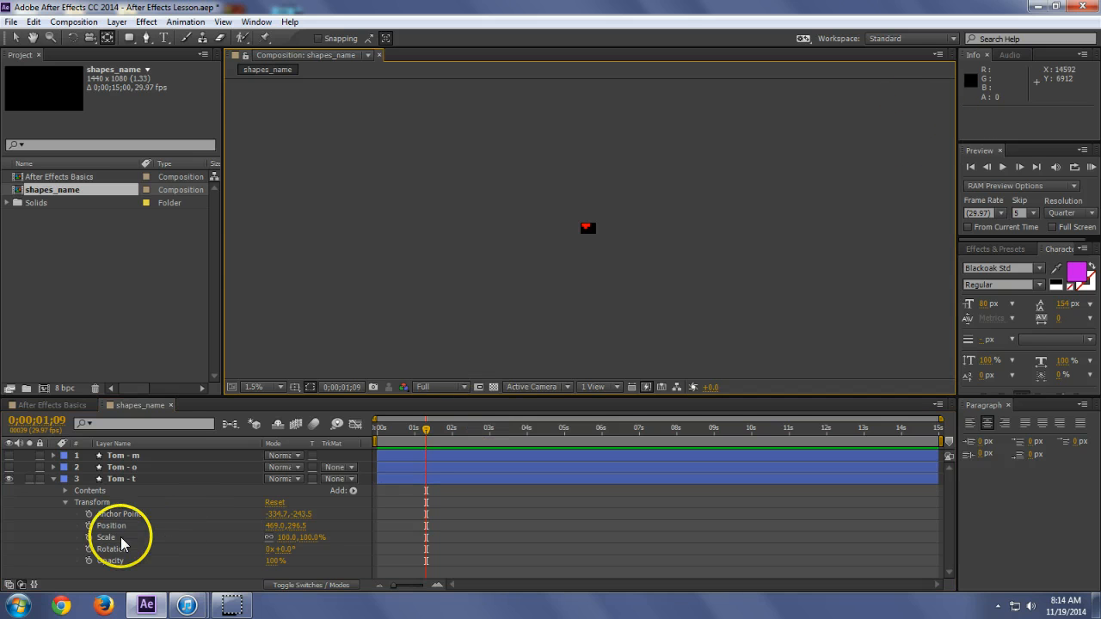
Set the T layer's scale to 98% and try rotating the letter around its centred anchor point to 196°
{"action": "scroll", "coordinate": [601, 244], "scroll_direction": "up", "scroll_amount": 6}
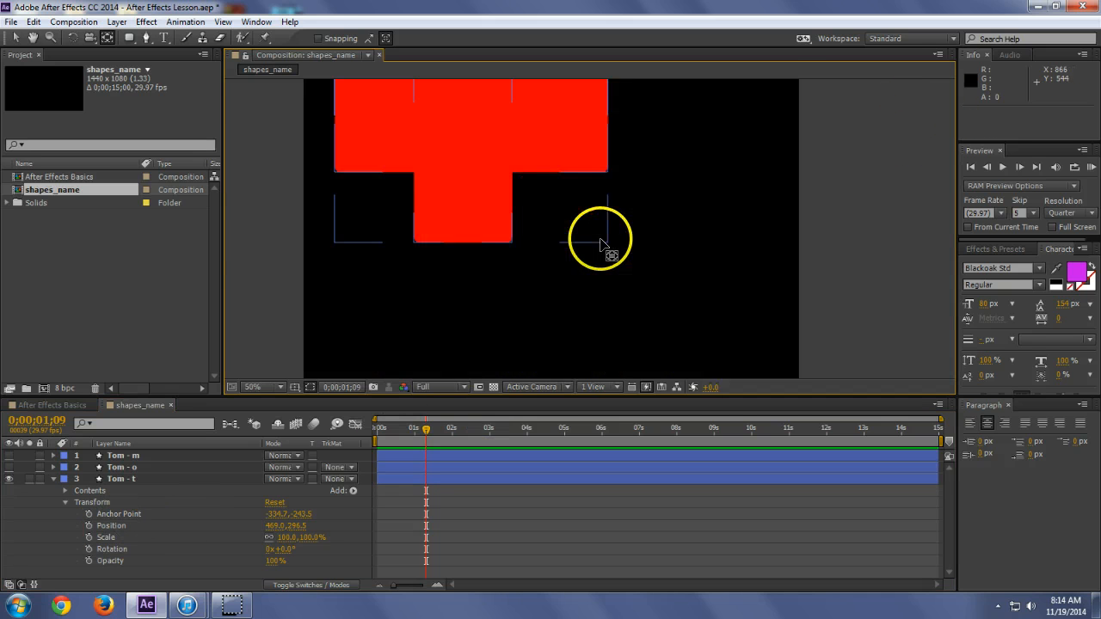
{"action": "scroll", "coordinate": [593, 225], "scroll_direction": "down", "scroll_amount": 2}
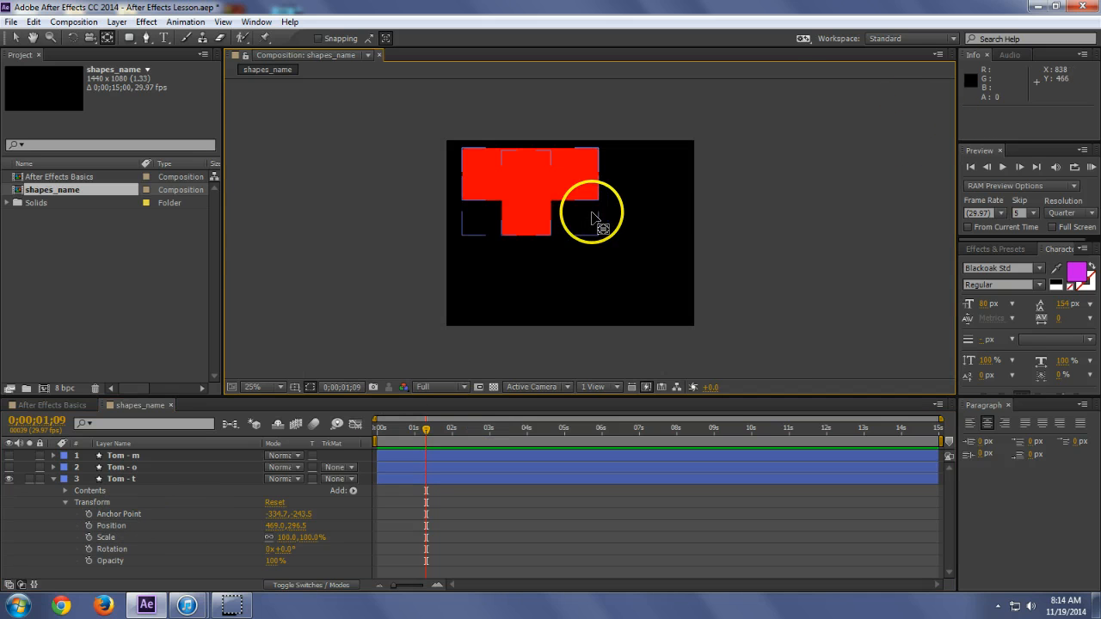
{"action": "left_click", "coordinate": [107, 536]}
{"action": "left_click_drag", "start_coordinate": [321, 538], "coordinate": [292, 557]}
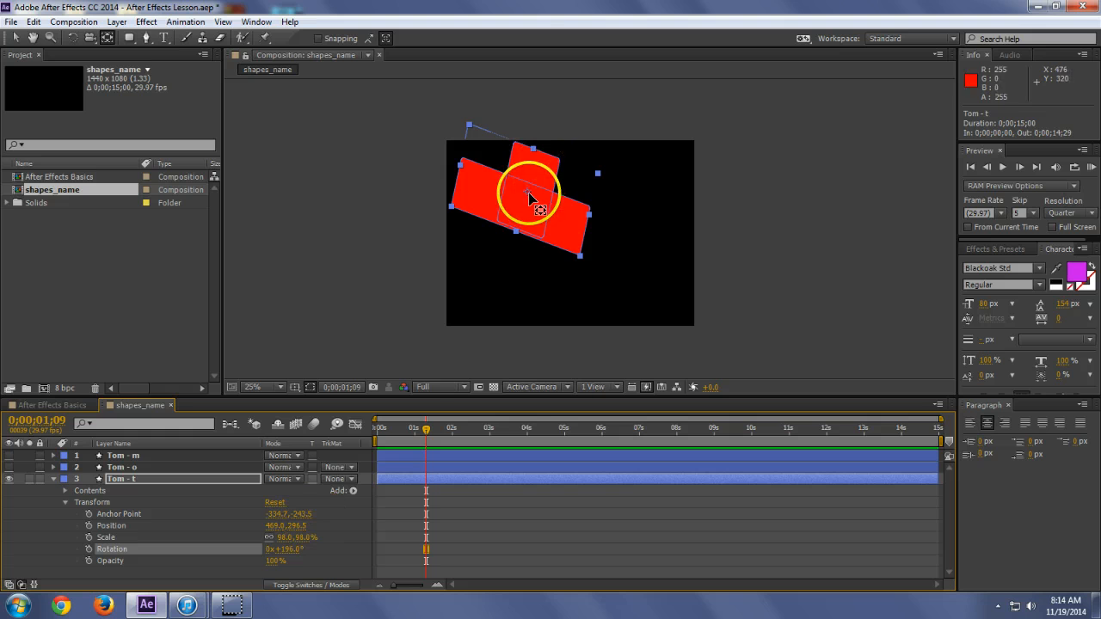
Undo the trial rotation of the T layer, keeping its reduced scale
{"action": "left_click_drag", "start_coordinate": [528, 193], "coordinate": [628, 261]}
{"action": "left_click_drag", "start_coordinate": [297, 557], "coordinate": [371, 540]}
{"action": "key", "text": "ctrl+z"}
{"action": "key", "text": "ctrl+z"}
{"action": "key", "text": "ctrl+z"}
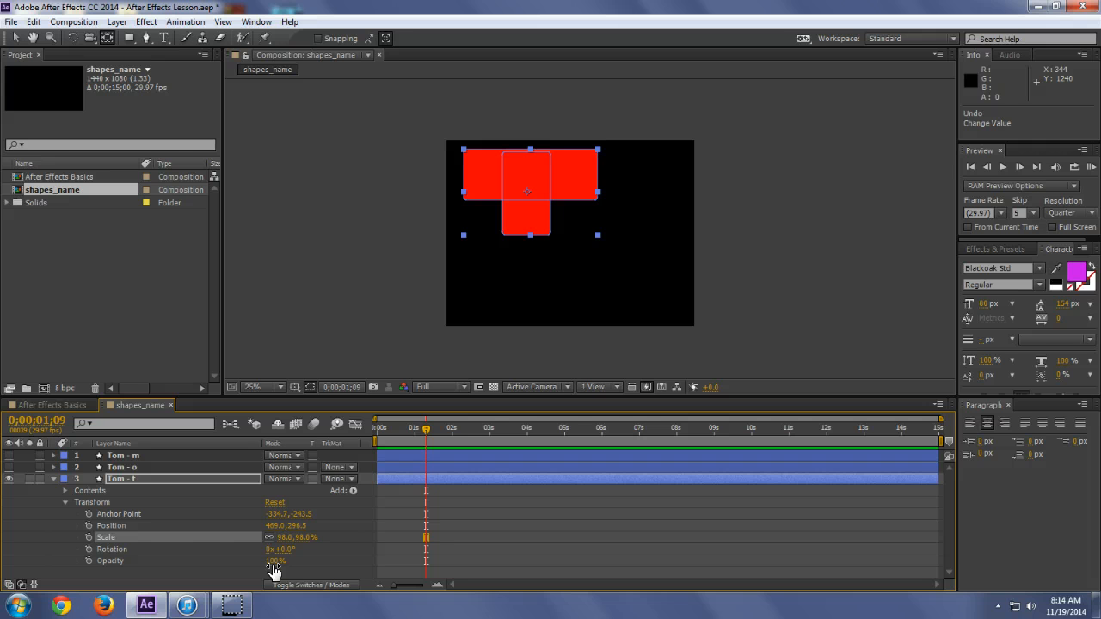
Try lowering the T layer's opacity to 0% and bring it back to 100%
{"action": "left_click_drag", "start_coordinate": [273, 571], "coordinate": [123, 577]}
{"action": "left_click", "coordinate": [669, 344]}
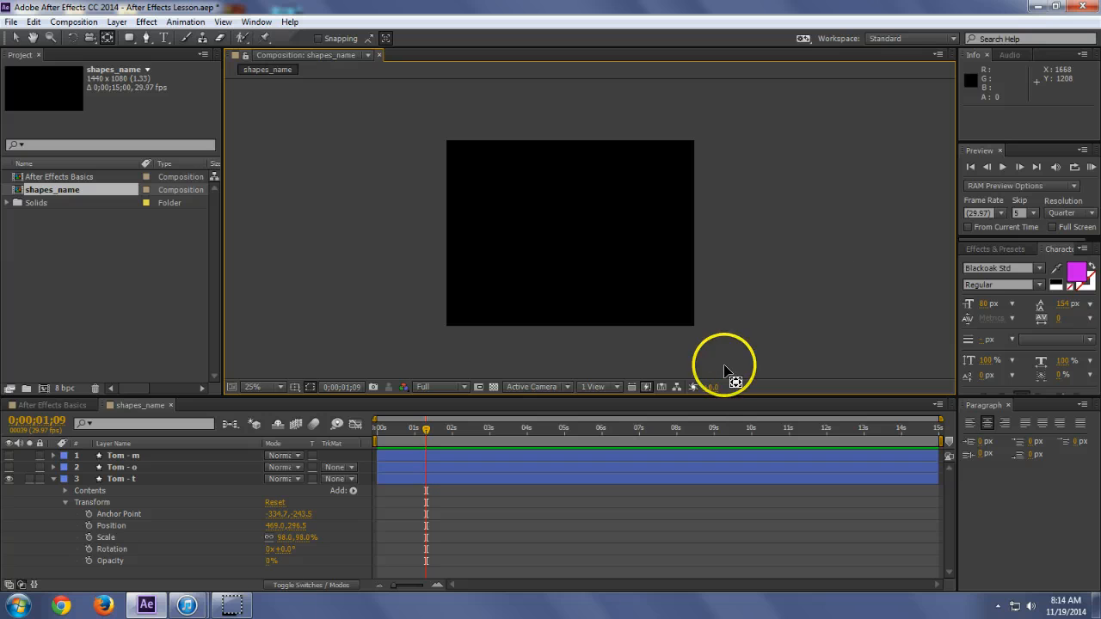
{"action": "left_click", "coordinate": [272, 561]}
{"action": "left_click_drag", "start_coordinate": [269, 565], "coordinate": [270, 565]}
At 0;00;13;00, turn on keyframing for the T layer's anchor point, position, scale, rotation and opacity
{"action": "left_click_drag", "start_coordinate": [427, 430], "coordinate": [405, 432]}
{"action": "left_click", "coordinate": [764, 428]}
{"action": "left_click", "coordinate": [785, 423]}
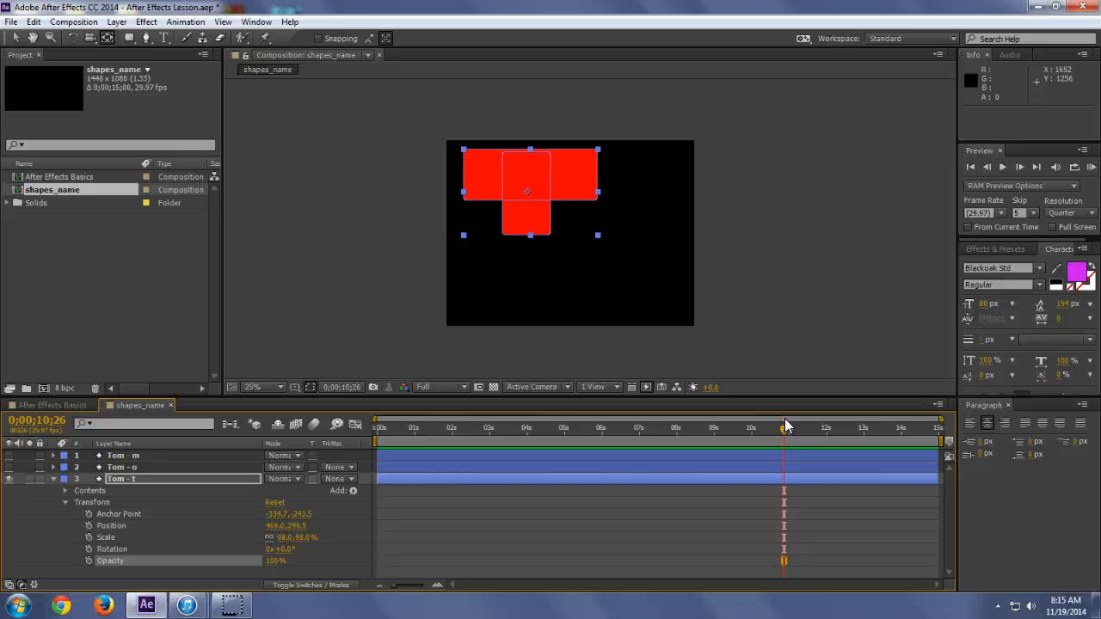
{"action": "left_click", "coordinate": [828, 427]}
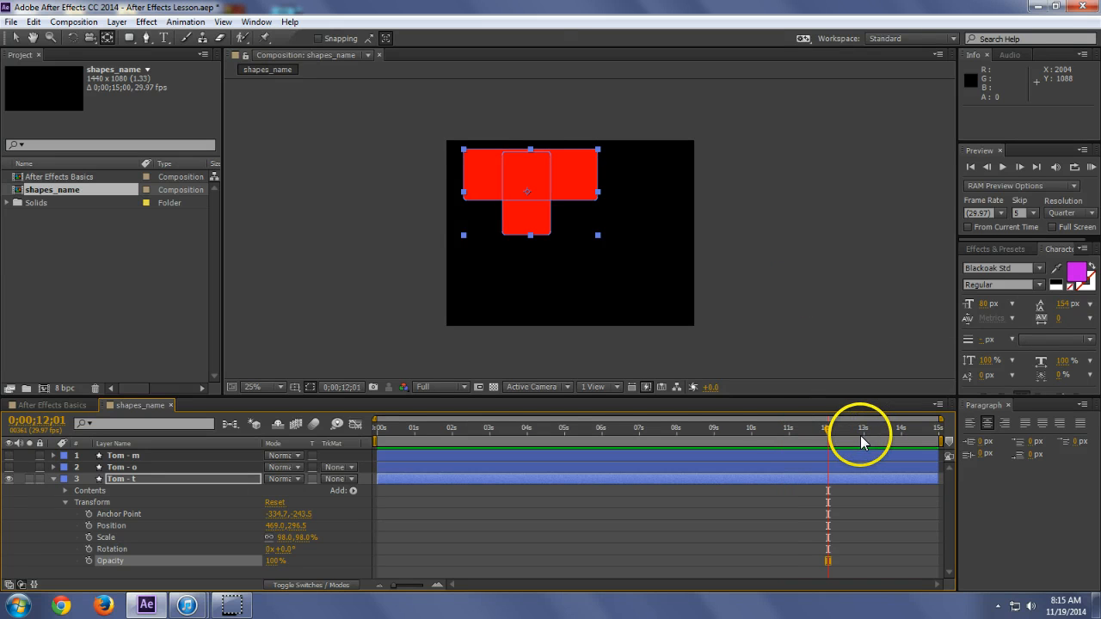
{"action": "left_click", "coordinate": [863, 428]}
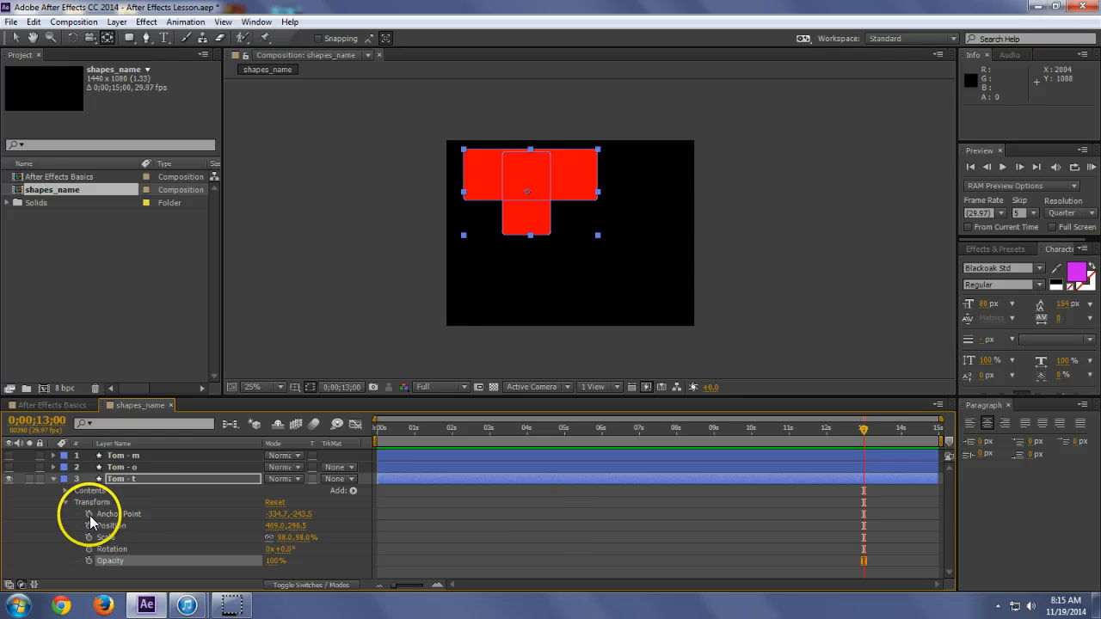
{"action": "left_click_drag", "start_coordinate": [89, 514], "coordinate": [90, 570]}
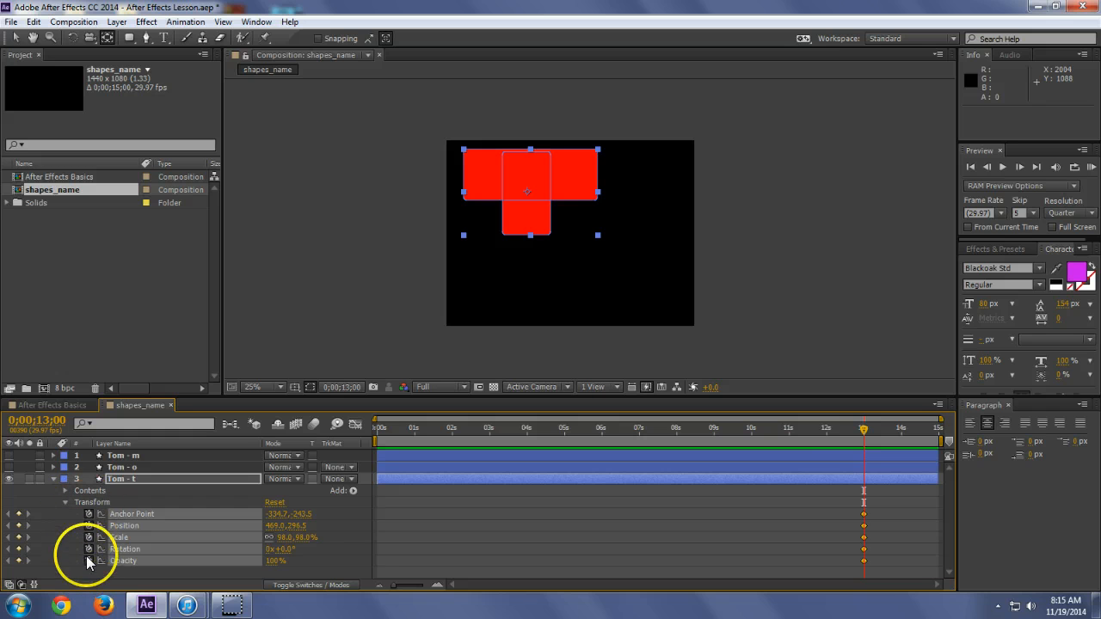
At 0;00;11;03, keyframe the T layer's position by moving it down and right to about 977, 636.5
{"action": "left_click_drag", "start_coordinate": [862, 431], "coordinate": [847, 535]}
{"action": "left_click_drag", "start_coordinate": [846, 427], "coordinate": [862, 439]}
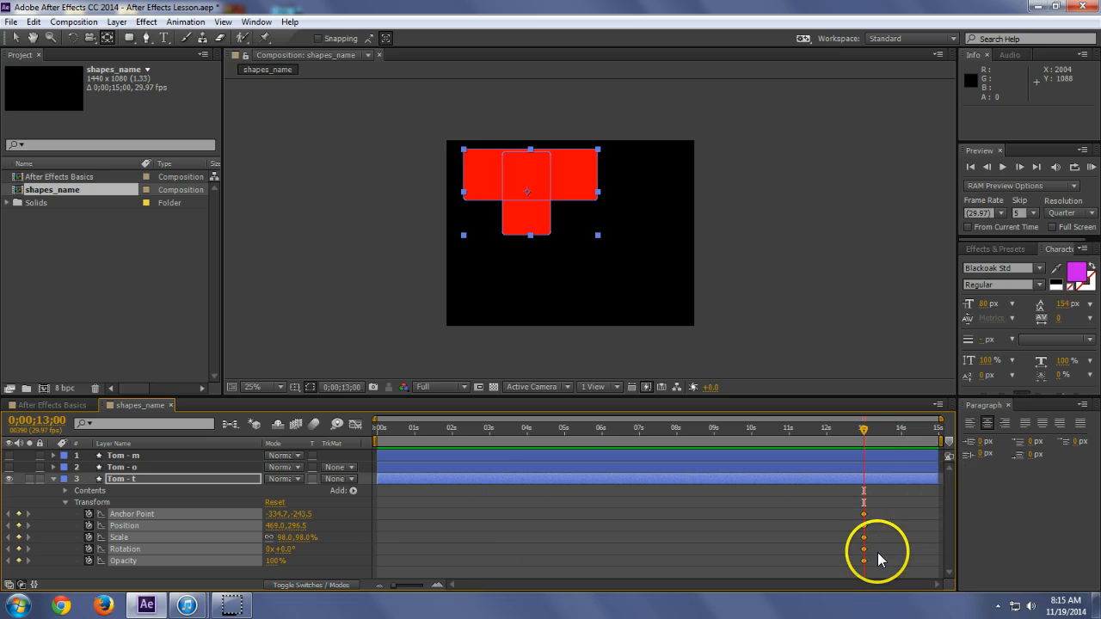
{"action": "left_click", "coordinate": [812, 438]}
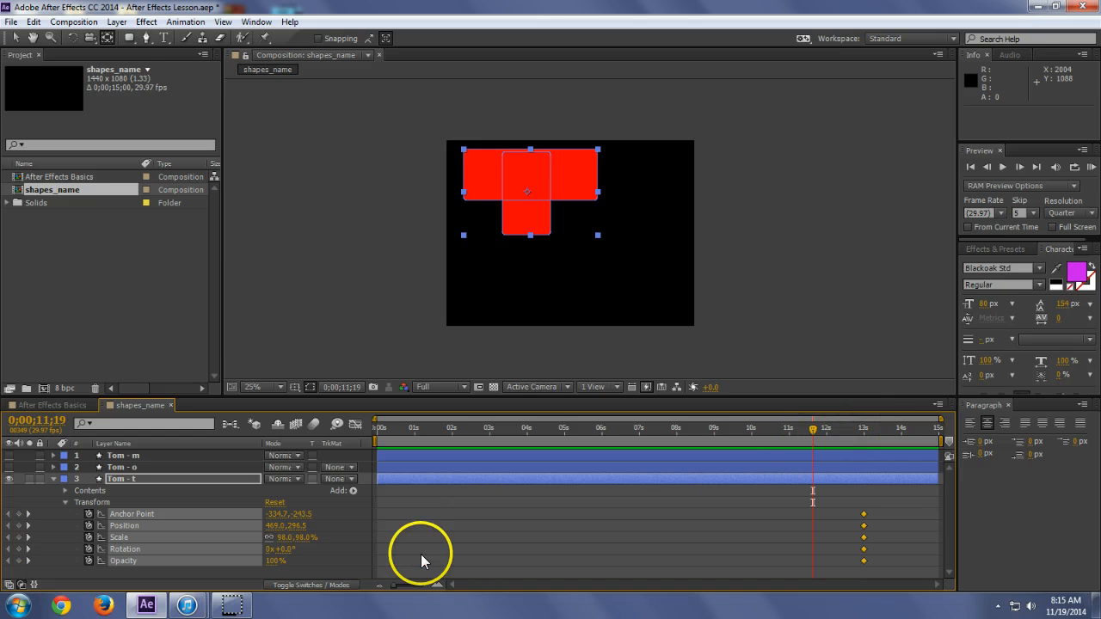
{"action": "left_click", "coordinate": [793, 428]}
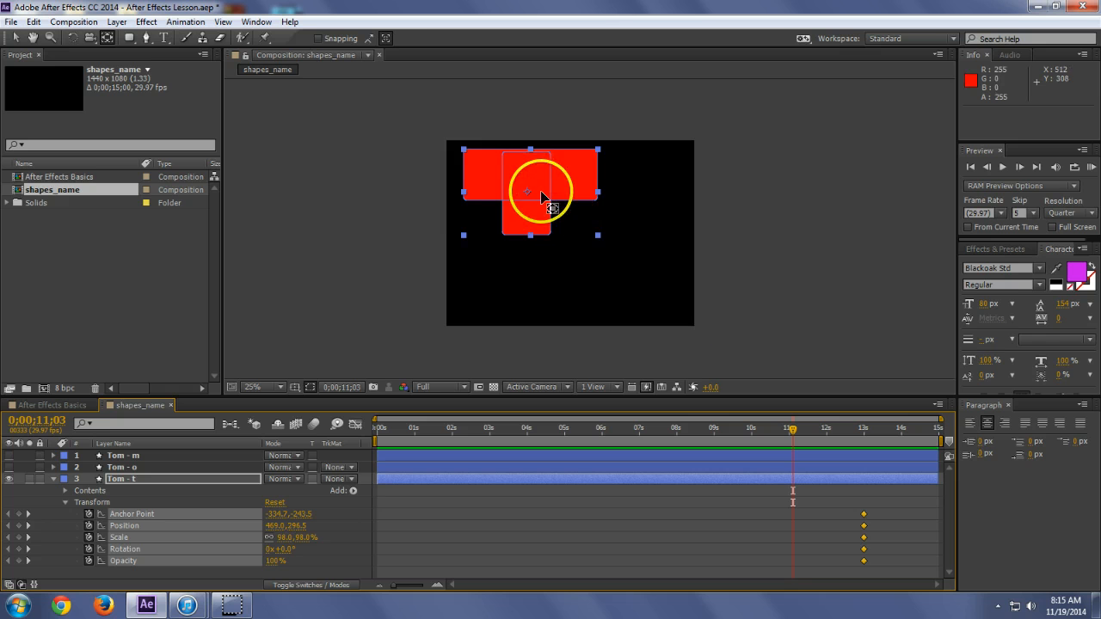
{"action": "key", "text": "v"}
{"action": "left_click_drag", "start_coordinate": [529, 190], "coordinate": [616, 248]}
Keyframe the T's position in the frame's lower left at 0;00;05;28, about 1197, 148.5 at 0;00;02;15 and 1345, 880.5 at 0;00;00;19
{"action": "left_click", "coordinate": [599, 438]}
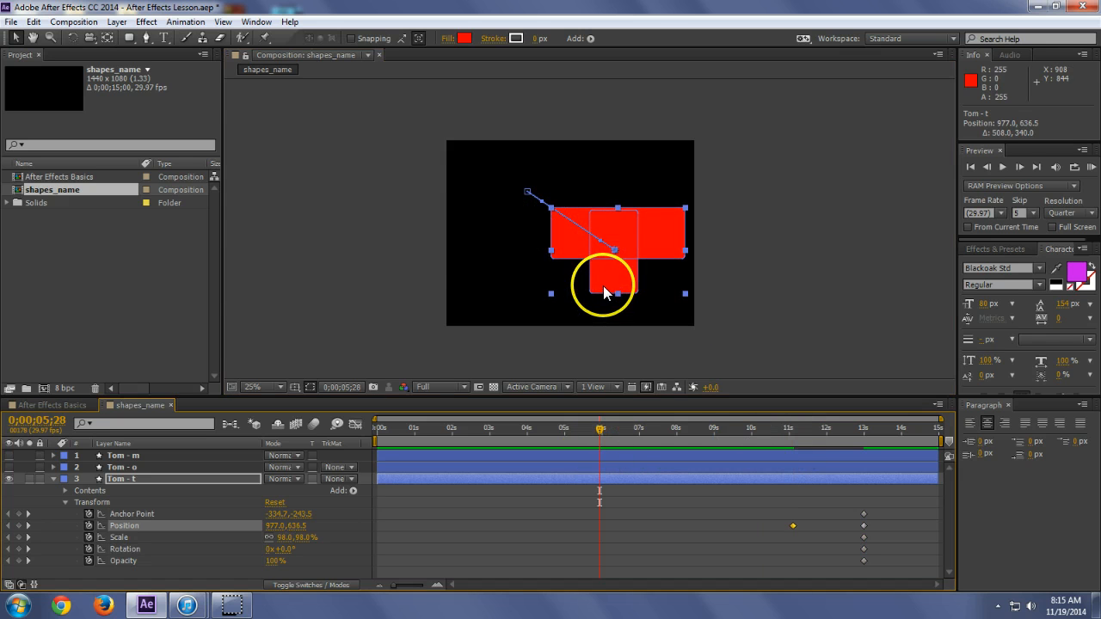
{"action": "left_click_drag", "start_coordinate": [603, 286], "coordinate": [658, 186]}
{"action": "left_click", "coordinate": [471, 427]}
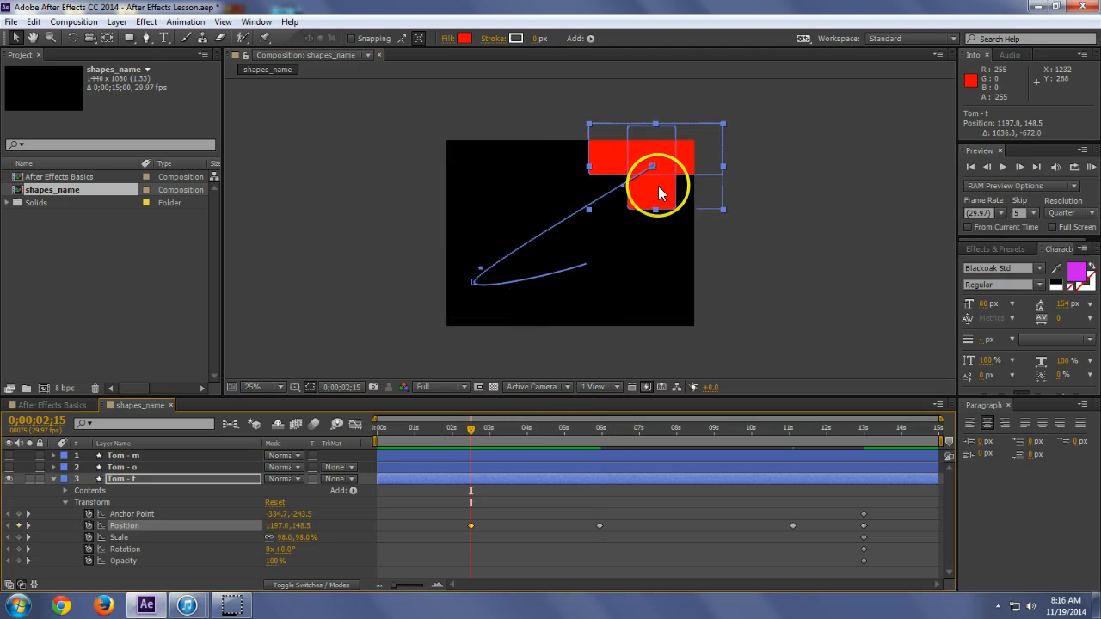
{"action": "left_click_drag", "start_coordinate": [438, 430], "coordinate": [399, 447]}
{"action": "left_click_drag", "start_coordinate": [676, 185], "coordinate": [686, 272]}
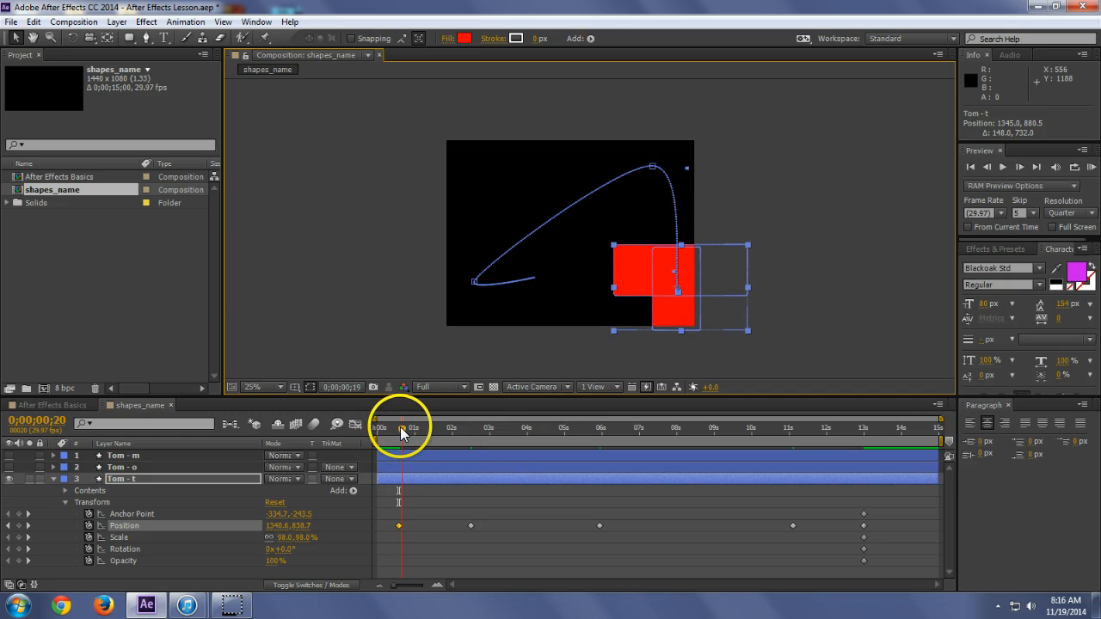
Fade the T layer in with opacity keyframes of 0% at 0;00;00;00 and 100% at 0;00;00;12
{"action": "left_click_drag", "start_coordinate": [400, 427], "coordinate": [670, 435]}
{"action": "left_click_drag", "start_coordinate": [482, 447], "coordinate": [369, 447]}
{"action": "left_click_drag", "start_coordinate": [689, 468], "coordinate": [351, 484]}
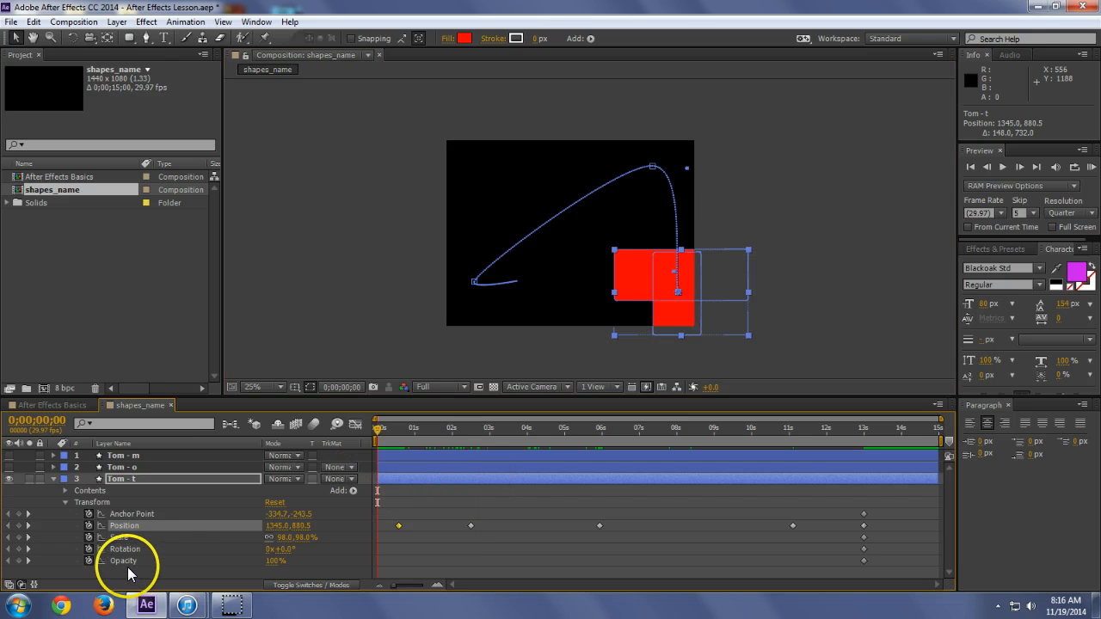
{"action": "left_click_drag", "start_coordinate": [275, 560], "coordinate": [272, 561]}
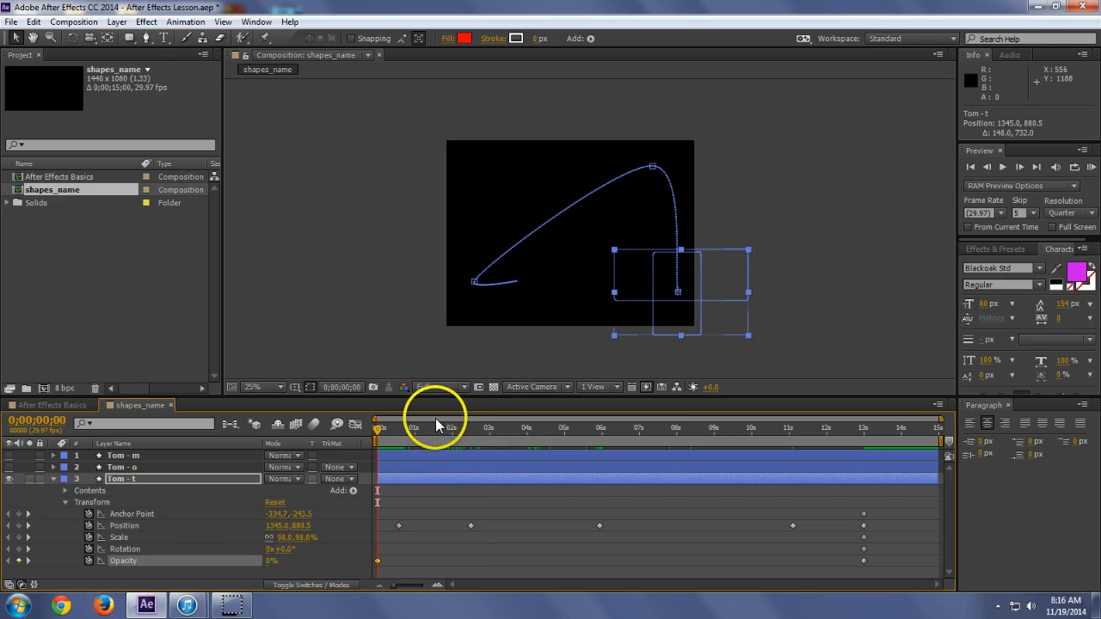
{"action": "left_click_drag", "start_coordinate": [381, 425], "coordinate": [393, 432]}
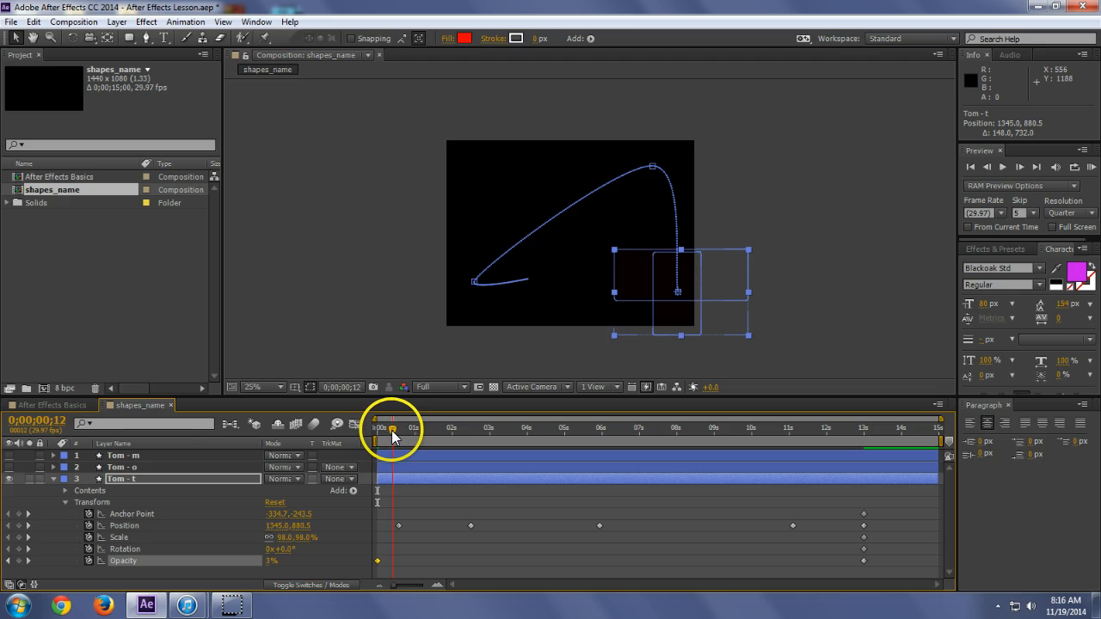
{"action": "left_click_drag", "start_coordinate": [263, 562], "coordinate": [265, 570]}
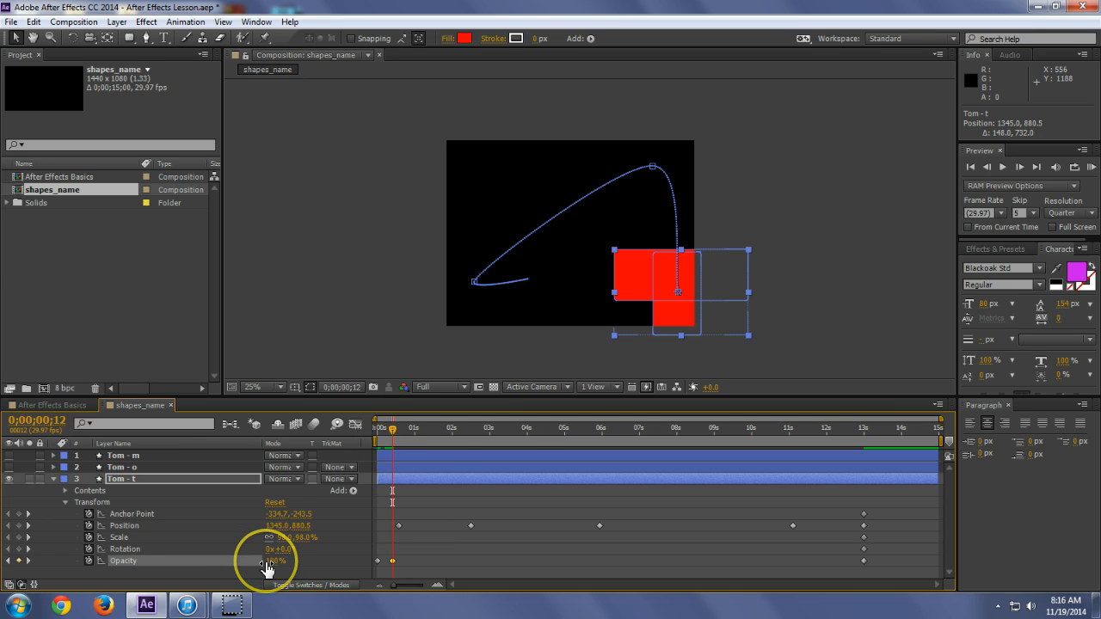
Play back the T's fade-in and shift its two opening opacity keyframes later together, so the fade ends at 0;00;01;04
{"action": "left_click_drag", "start_coordinate": [393, 430], "coordinate": [363, 438]}
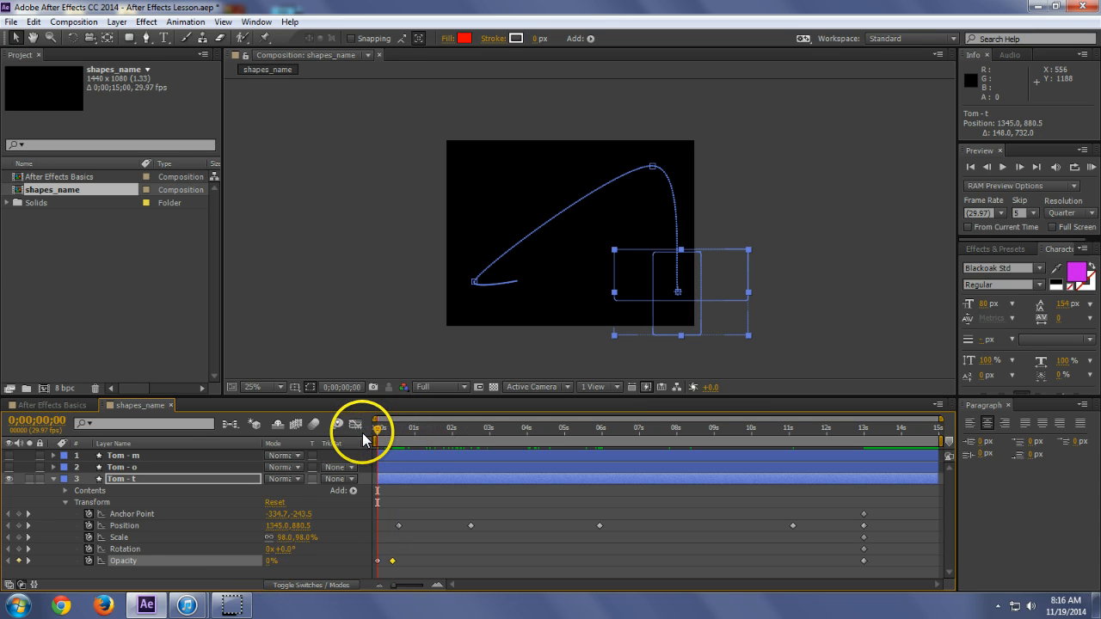
{"action": "key", "text": "space"}
{"action": "key", "text": "space"}
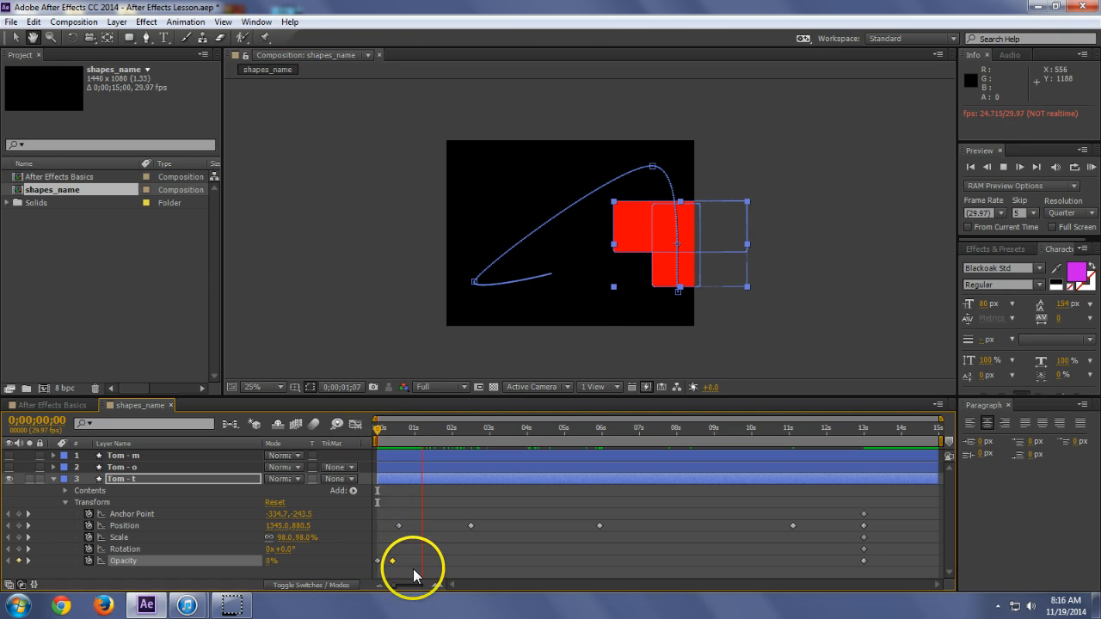
{"action": "mouse_move", "coordinate": [412, 569]}
{"action": "left_mouse_down"}
{"action": "mouse_move", "coordinate": [375, 559]}
{"action": "mouse_move", "coordinate": [419, 560]}
{"action": "left_mouse_up"}
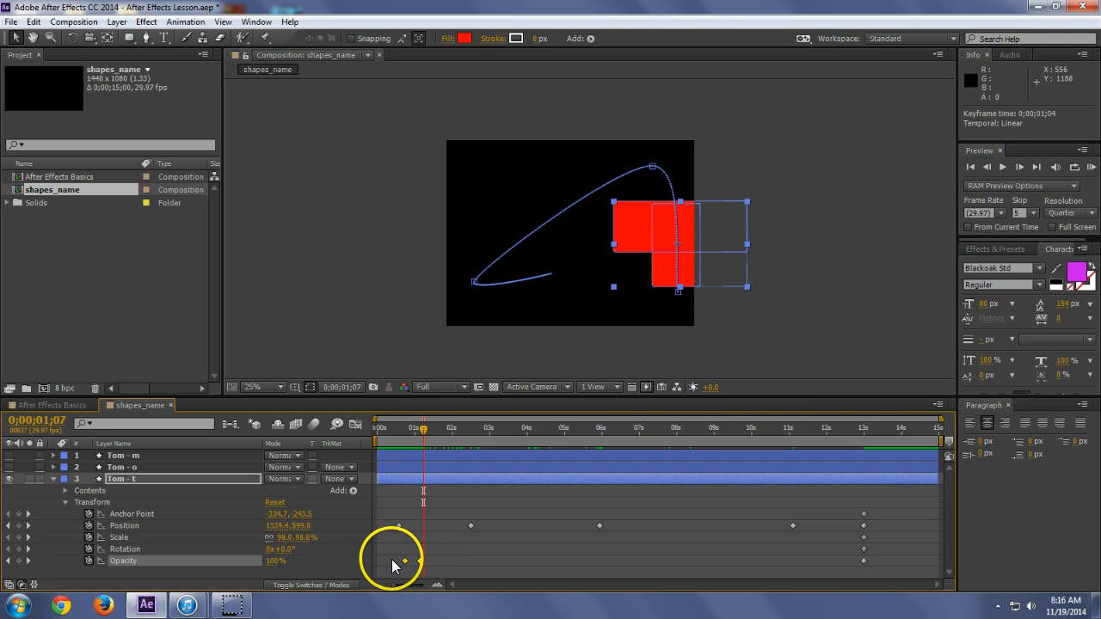
{"action": "key", "text": "Home"}
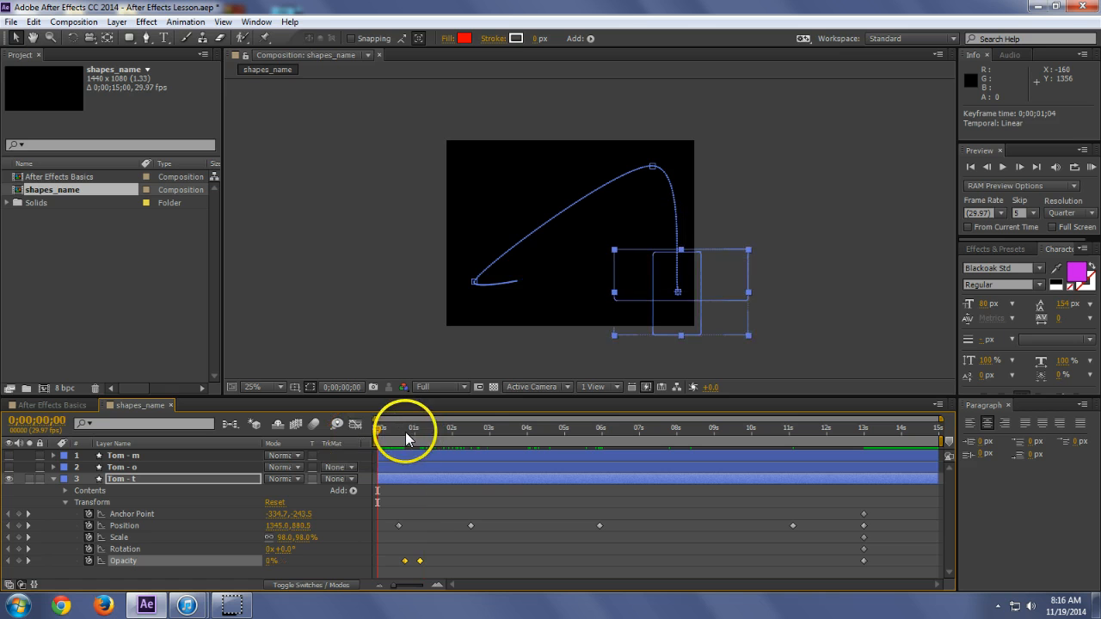
{"action": "key", "text": "space"}
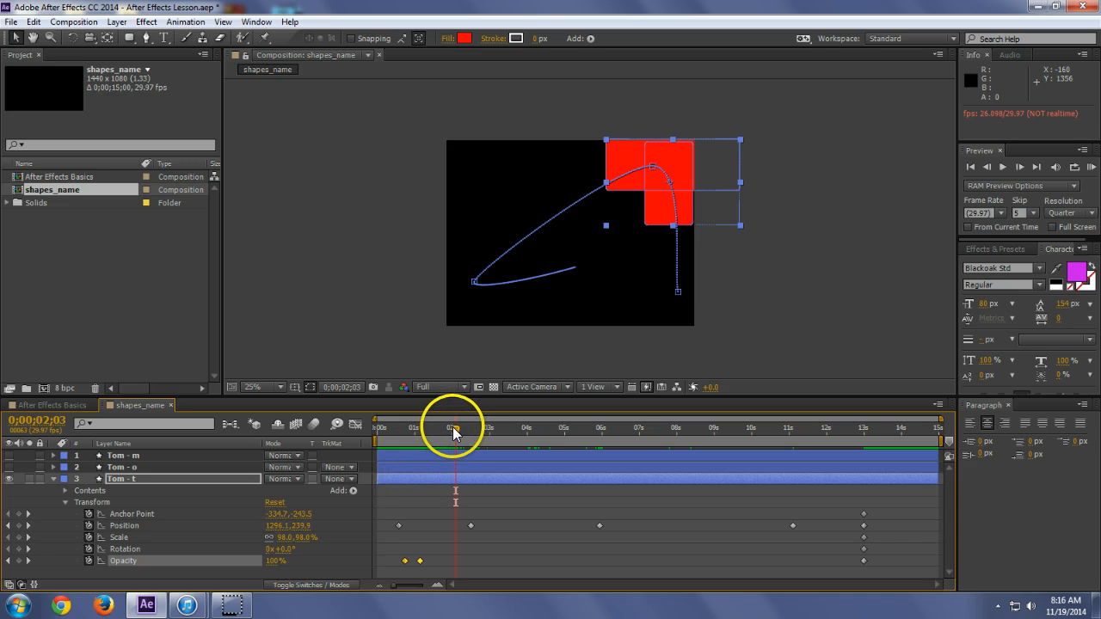
At 0;00;01;04, keyframe the T layer's rotation at 2 full revolutions
{"action": "left_click_drag", "start_coordinate": [453, 427], "coordinate": [420, 430]}
{"action": "left_click", "coordinate": [272, 548]}
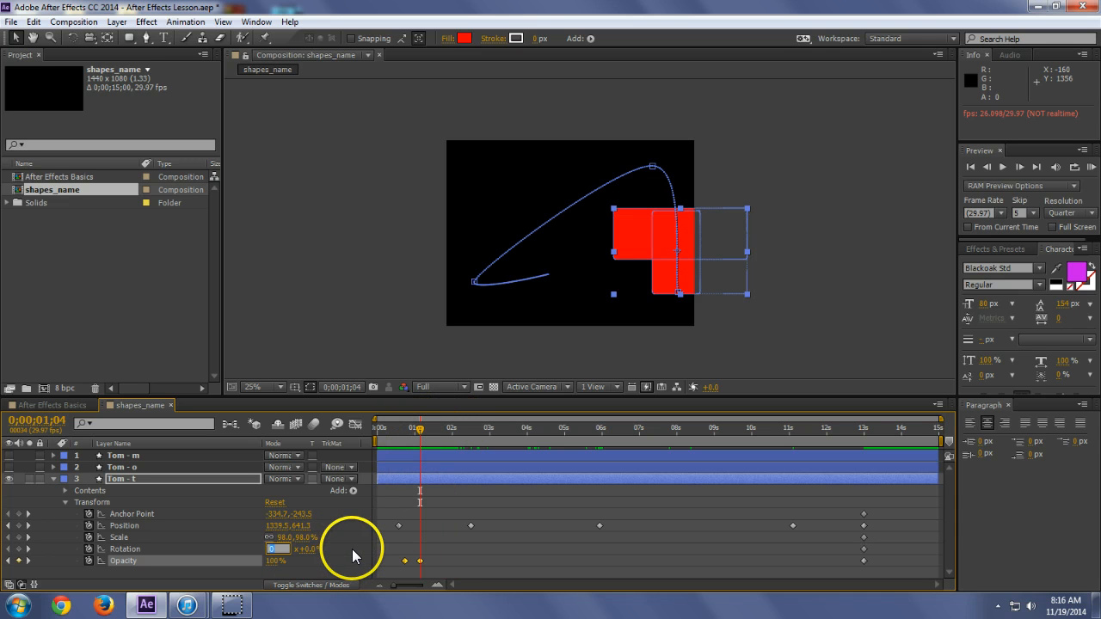
{"action": "type", "text": "2"}
{"action": "left_click", "coordinate": [476, 527]}
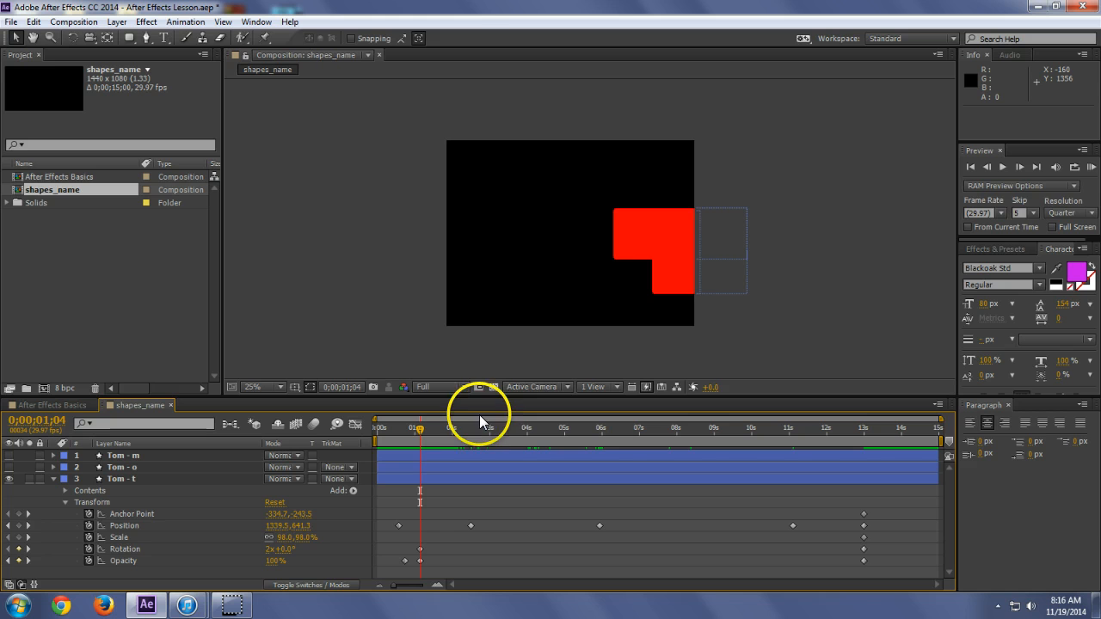
Run a RAM preview of the composition to check the T's movement, spin and fade
{"action": "left_click", "coordinate": [1092, 168]}
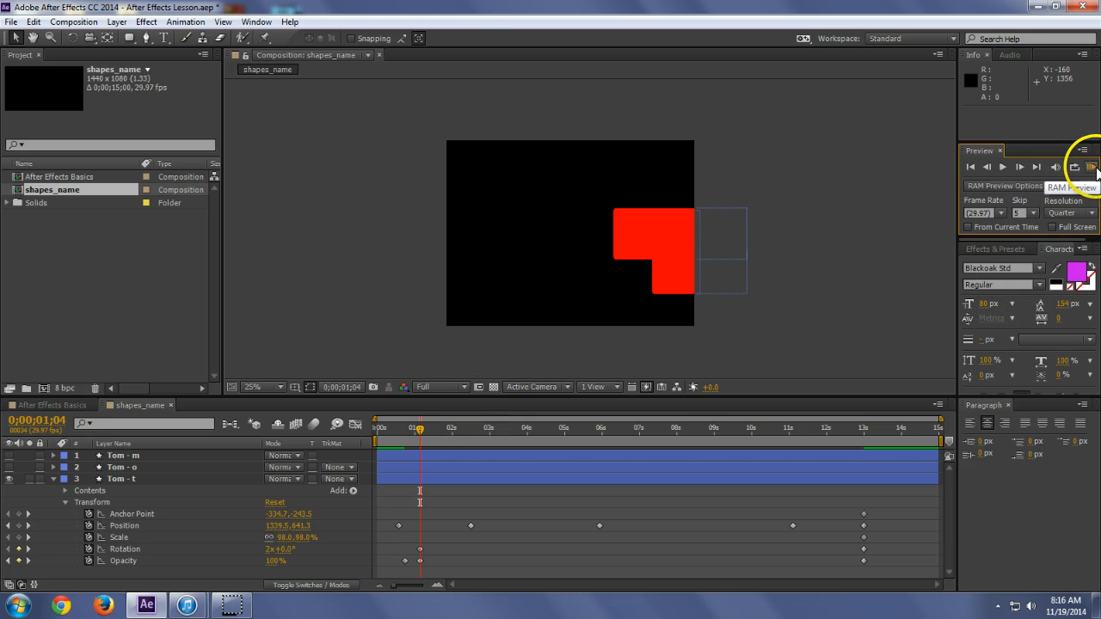
{"action": "left_click", "coordinate": [1093, 168]}
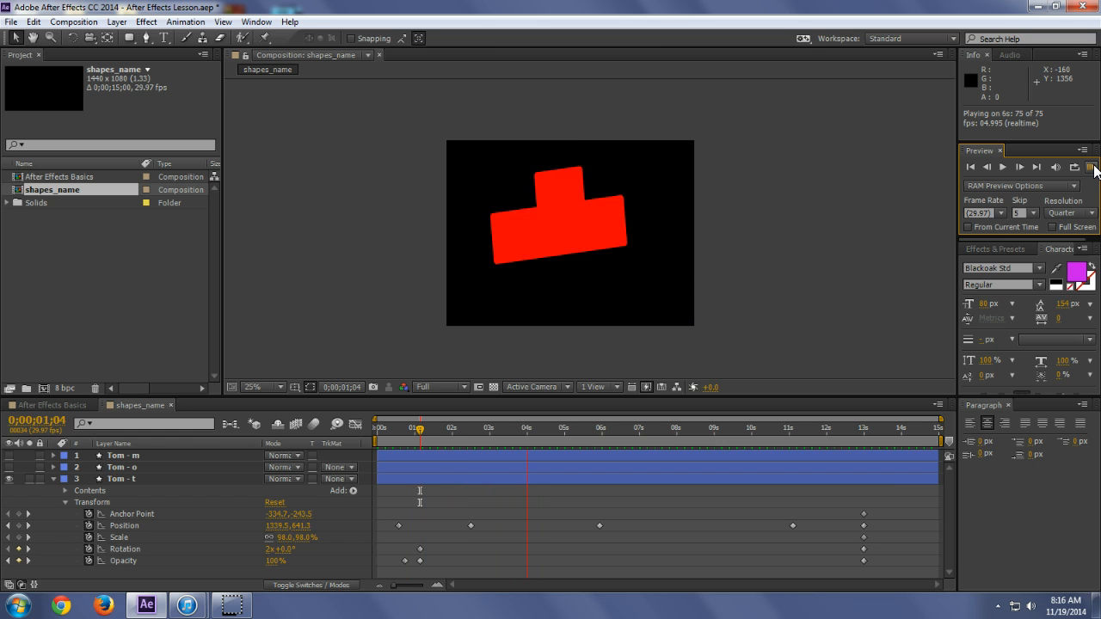
{"action": "left_click", "coordinate": [1094, 168]}
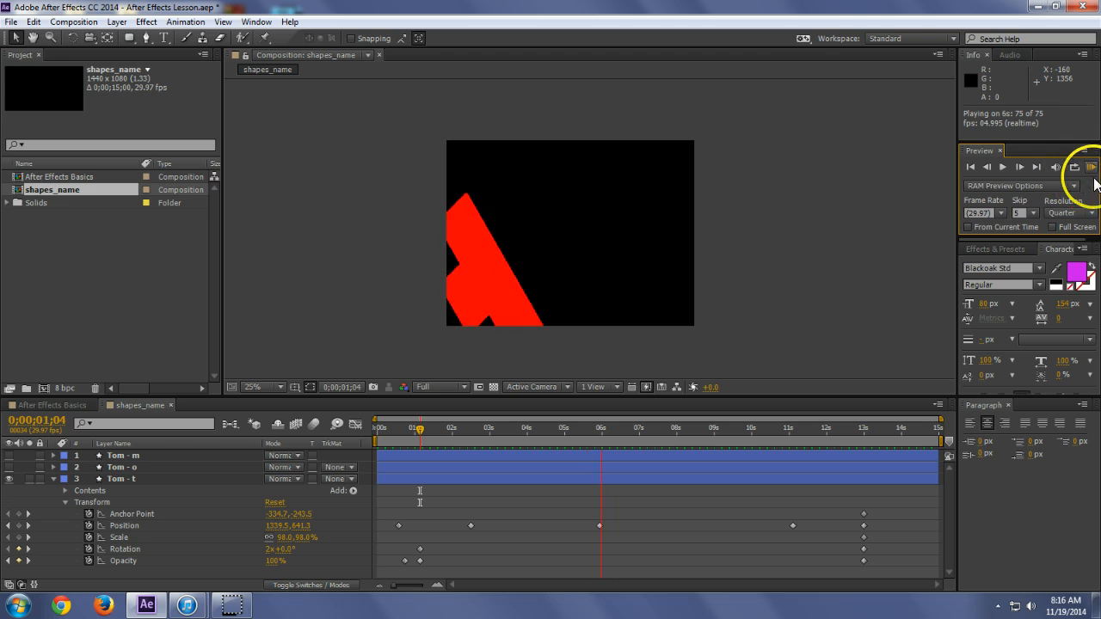
{"action": "left_click", "coordinate": [1093, 168]}
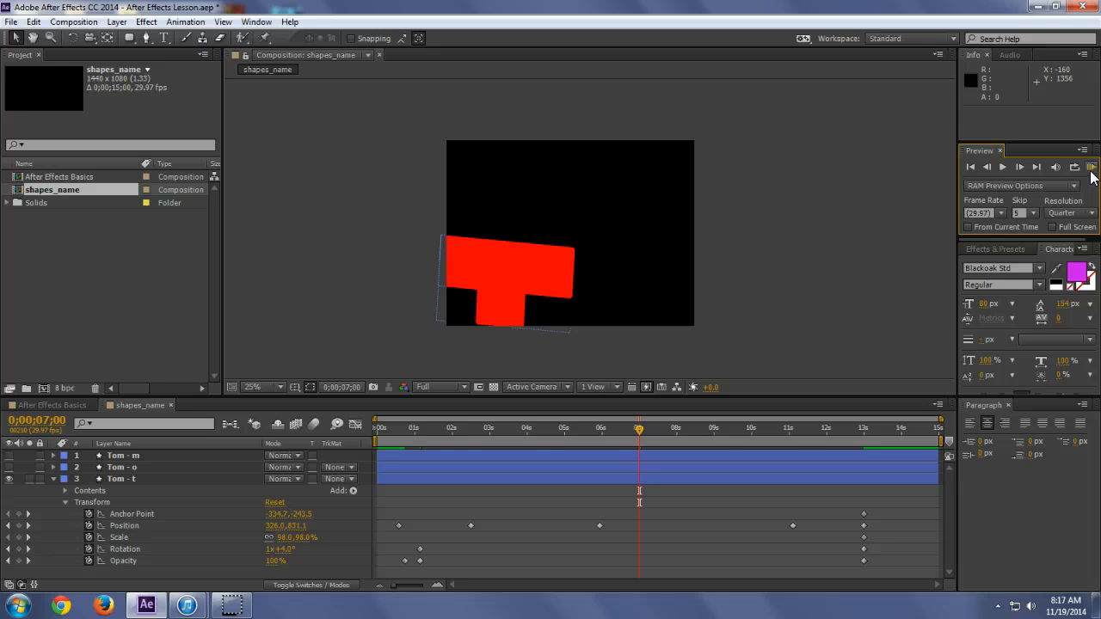
{"action": "left_click", "coordinate": [1091, 168]}
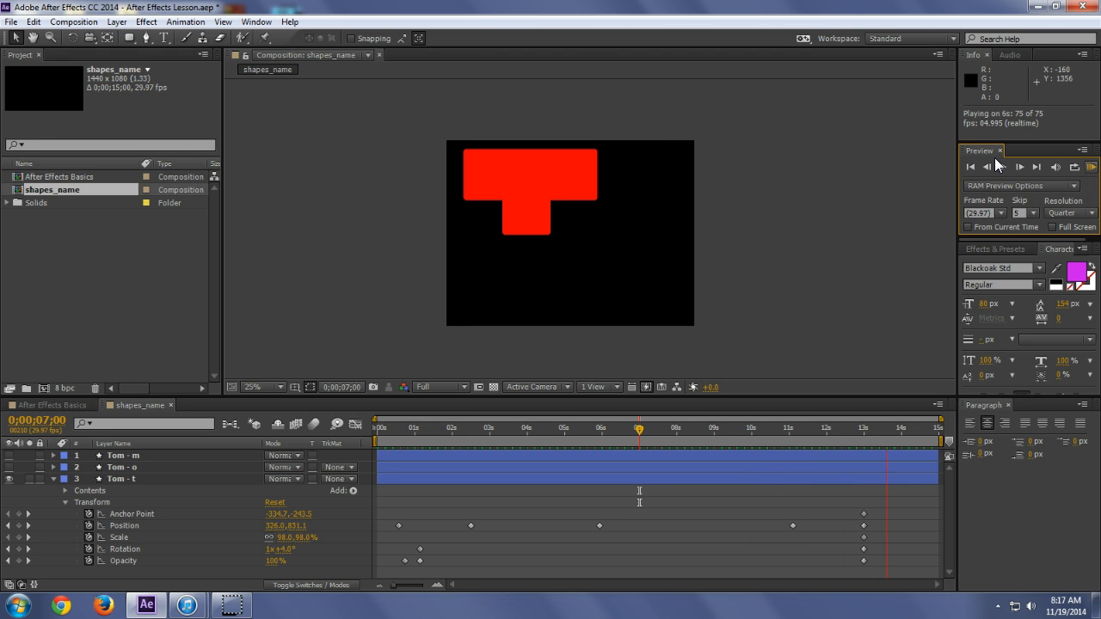
{"action": "key", "text": "space"}
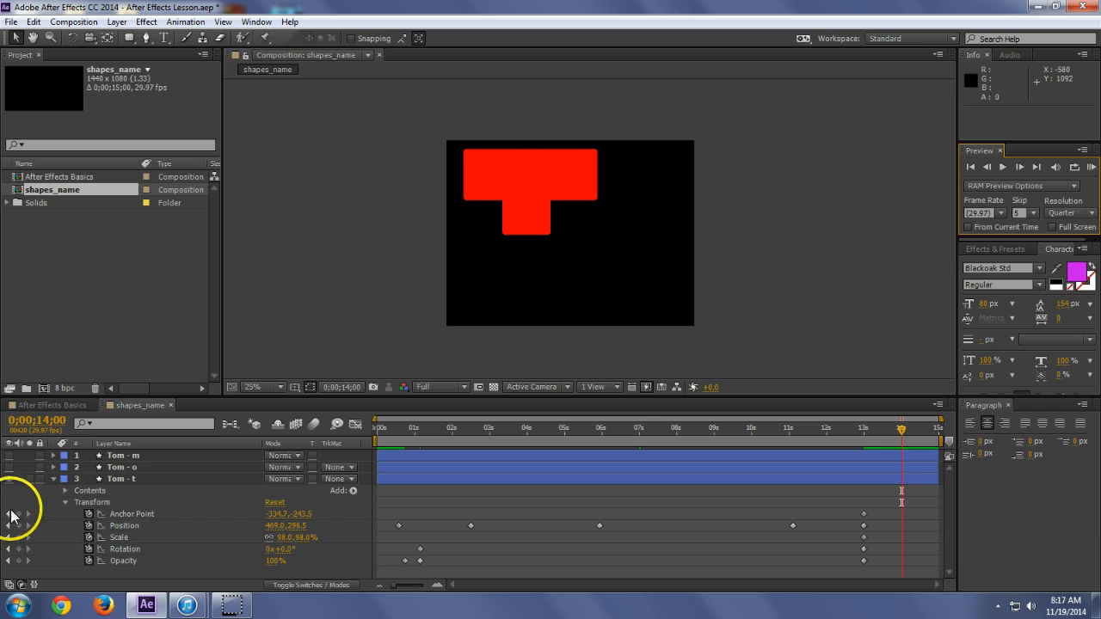
At 0;00;13;19, turn on keyframing for all five transform properties of the O layer and make the layer visible
{"action": "left_click", "coordinate": [54, 478]}
{"action": "left_click", "coordinate": [53, 467]}
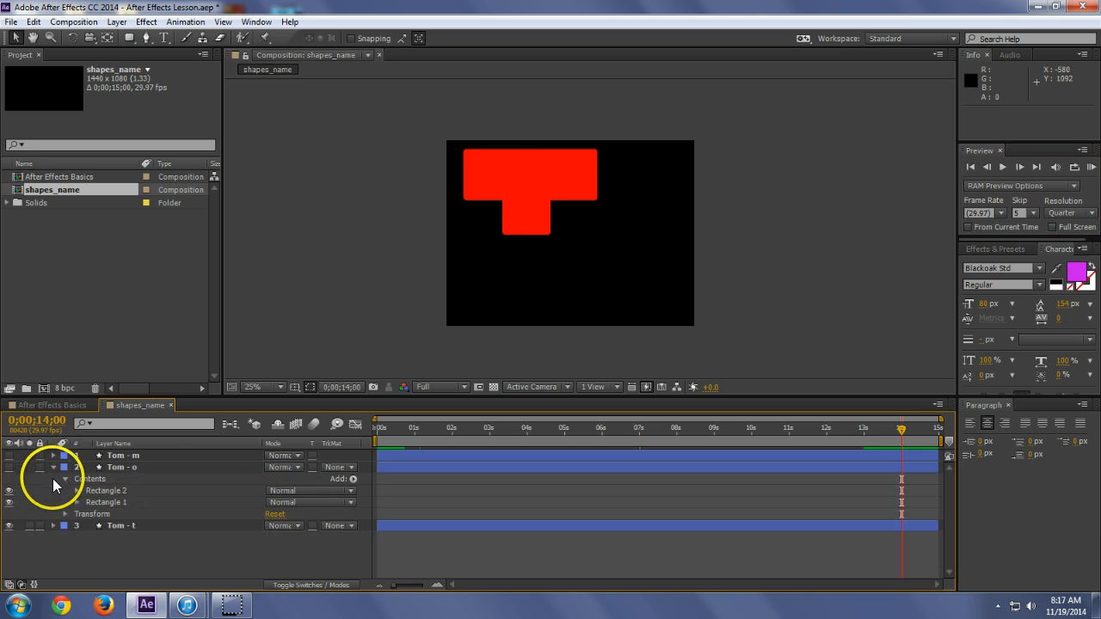
{"action": "left_click", "coordinate": [65, 478]}
{"action": "left_click", "coordinate": [64, 491]}
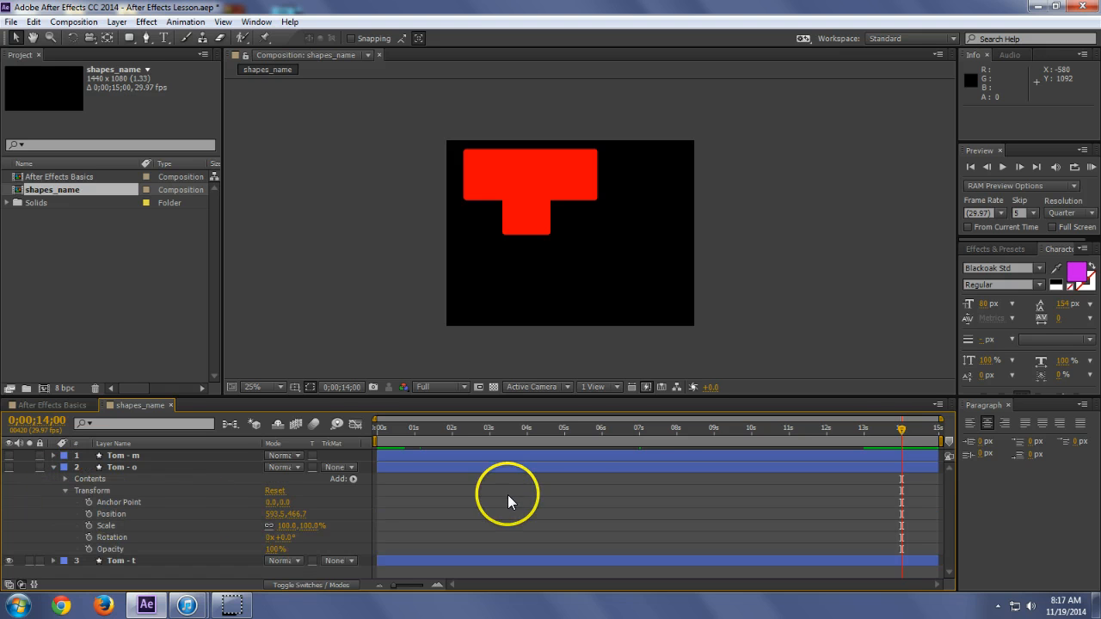
{"action": "left_click", "coordinate": [887, 428]}
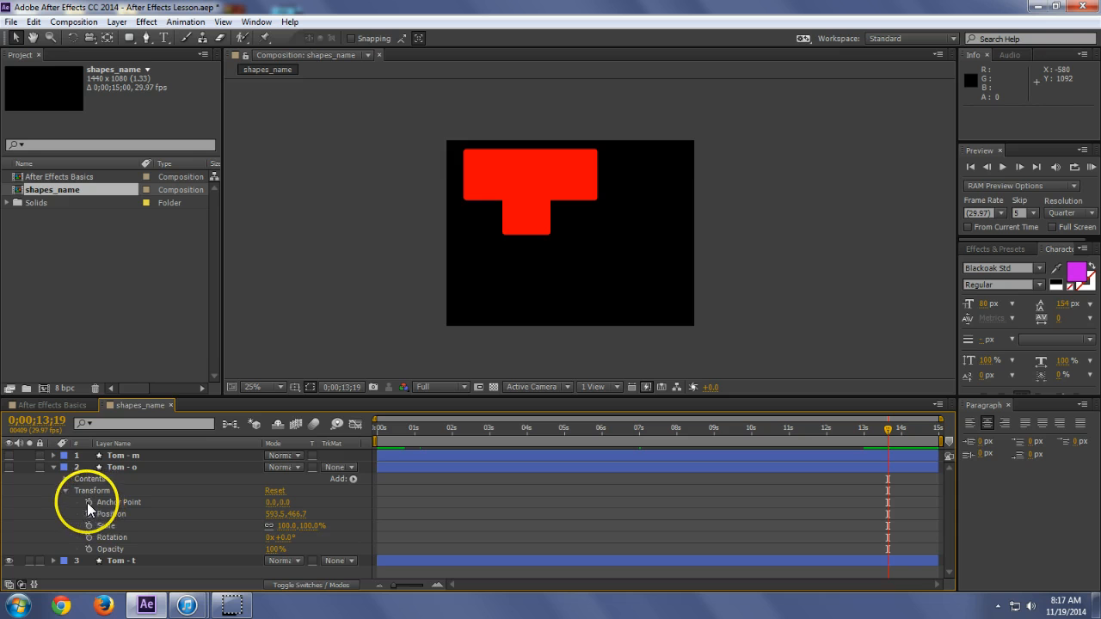
{"action": "left_click_drag", "start_coordinate": [89, 502], "coordinate": [90, 550]}
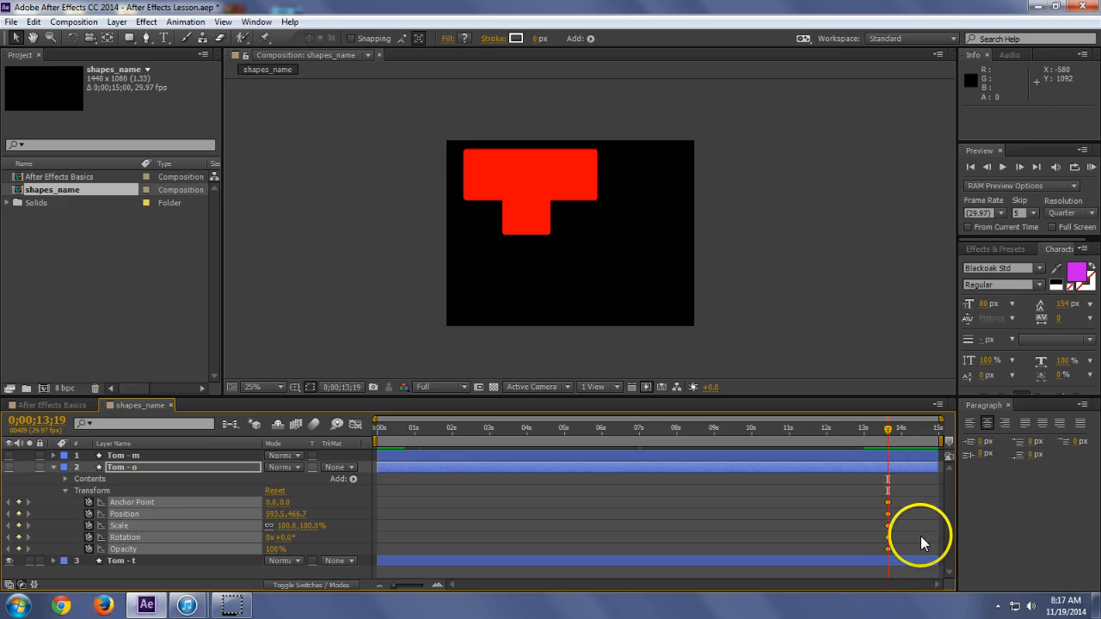
{"action": "left_click", "coordinate": [9, 467]}
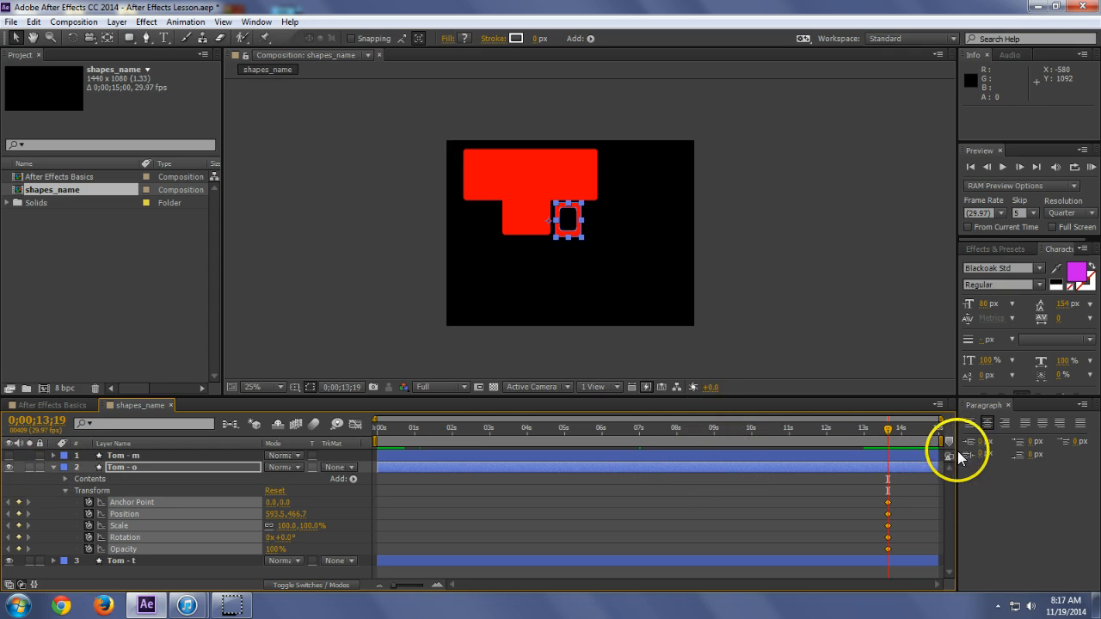
At 0;00;01;09, keyframe the O layer's scale at 2302% so the letter starts outside the frame
{"action": "left_click", "coordinate": [778, 432]}
{"action": "left_click", "coordinate": [383, 526]}
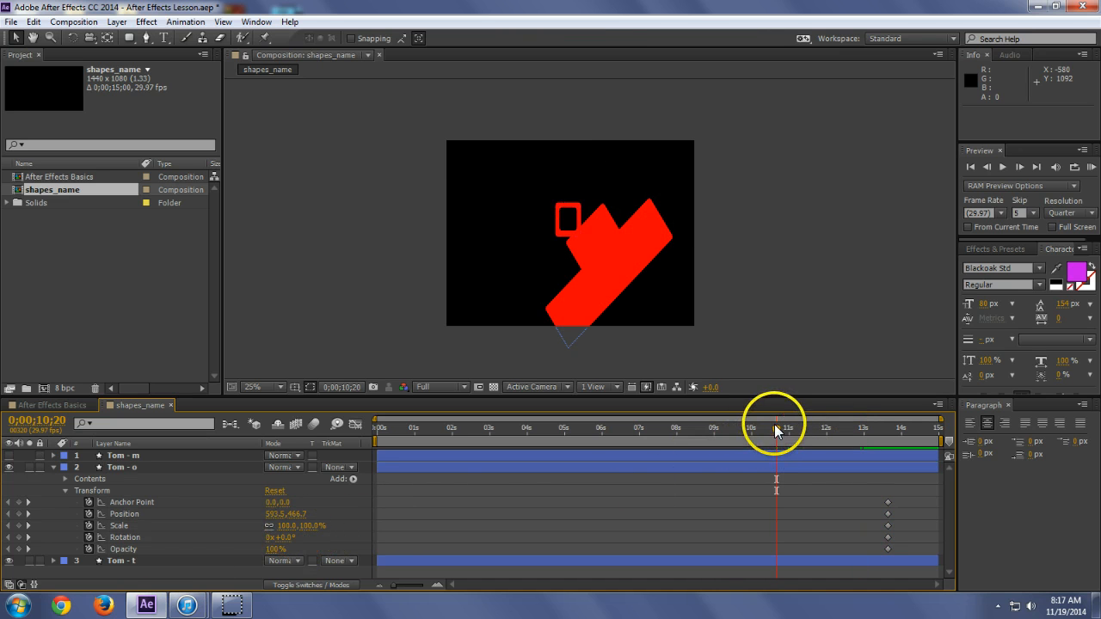
{"action": "left_click", "coordinate": [613, 436]}
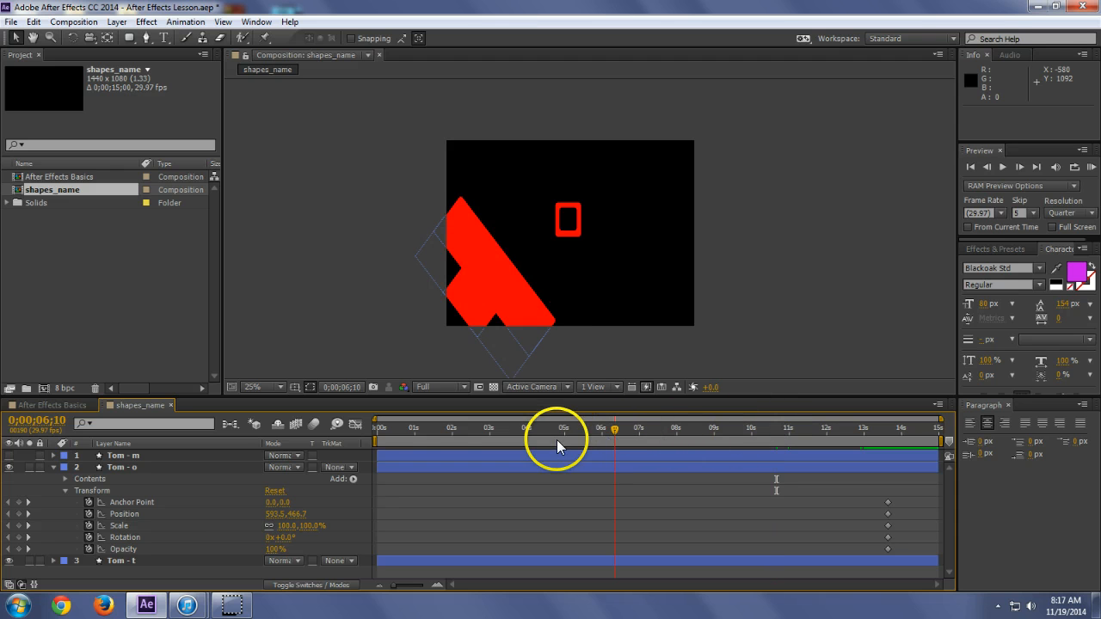
{"action": "left_click", "coordinate": [426, 440]}
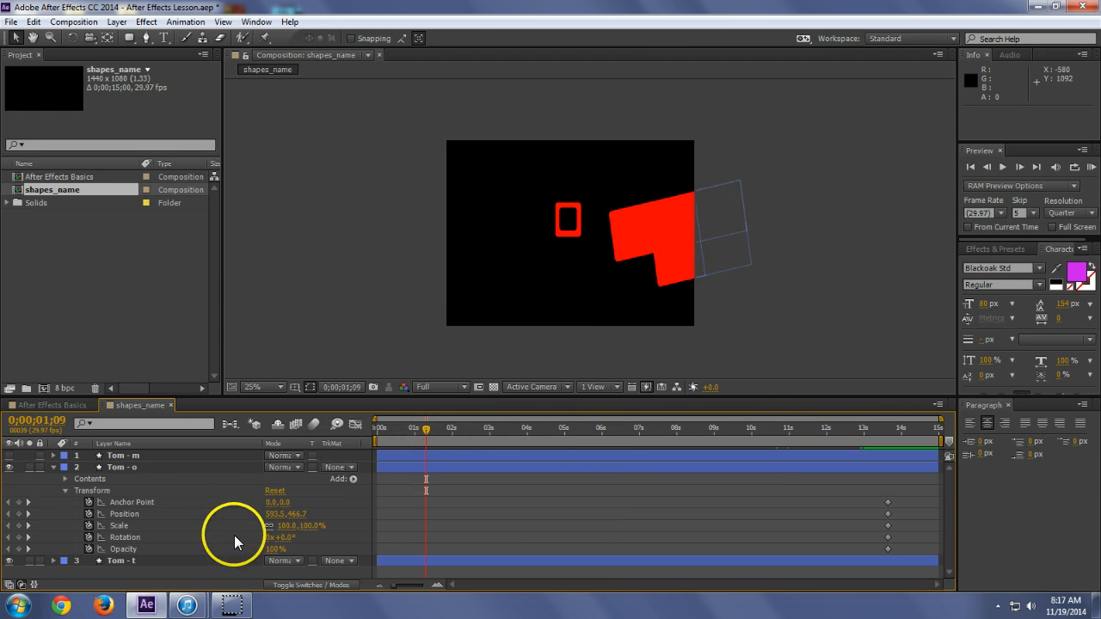
{"action": "left_click_drag", "start_coordinate": [307, 531], "coordinate": [588, 509]}
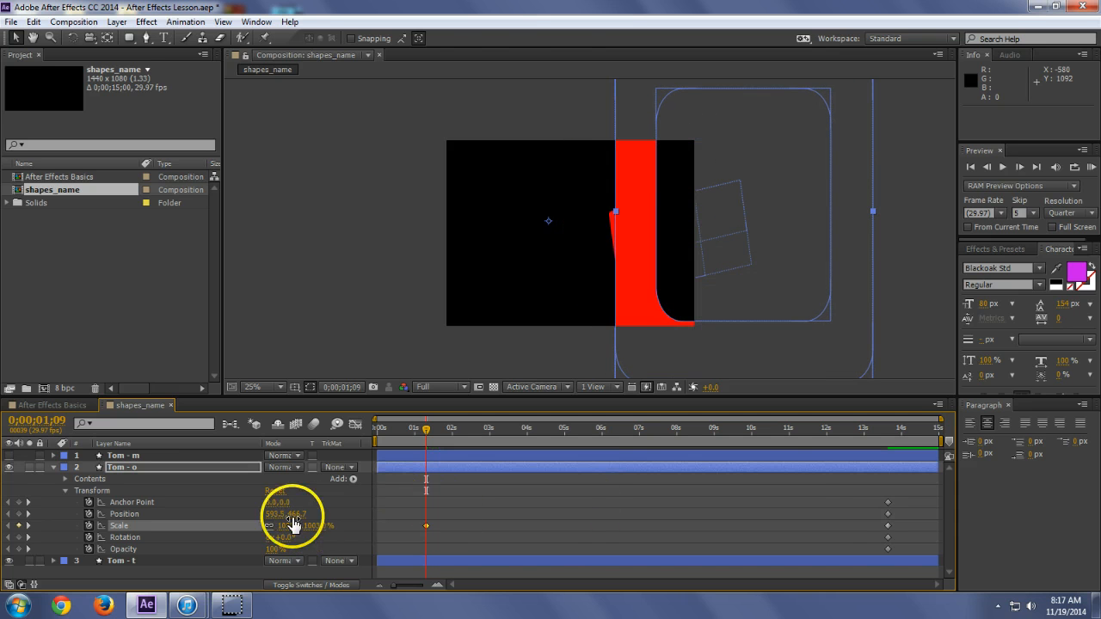
{"action": "left_click_drag", "start_coordinate": [314, 530], "coordinate": [315, 528]}
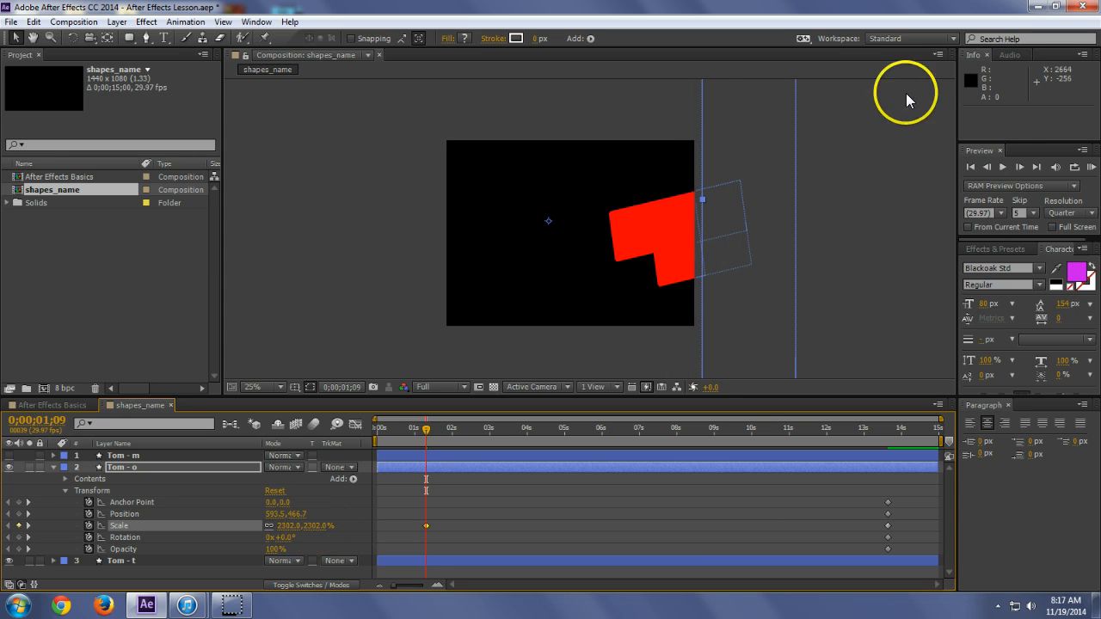
{"action": "key", "text": "comma"}
{"action": "key", "text": "comma"}
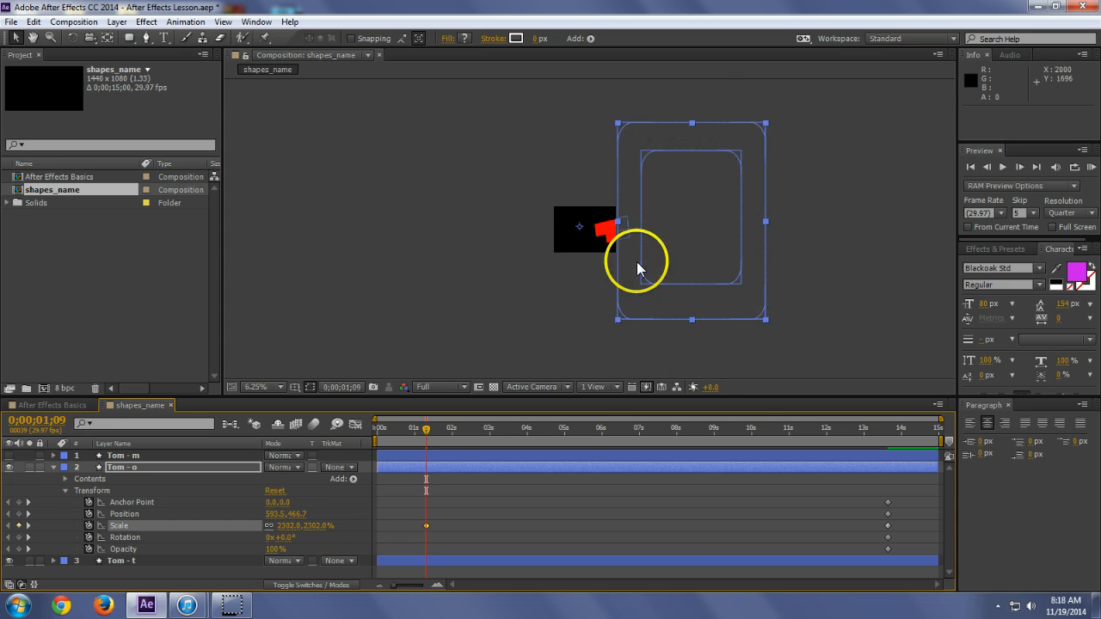
{"action": "scroll", "coordinate": [585, 237], "scroll_direction": "up", "scroll_amount": 6}
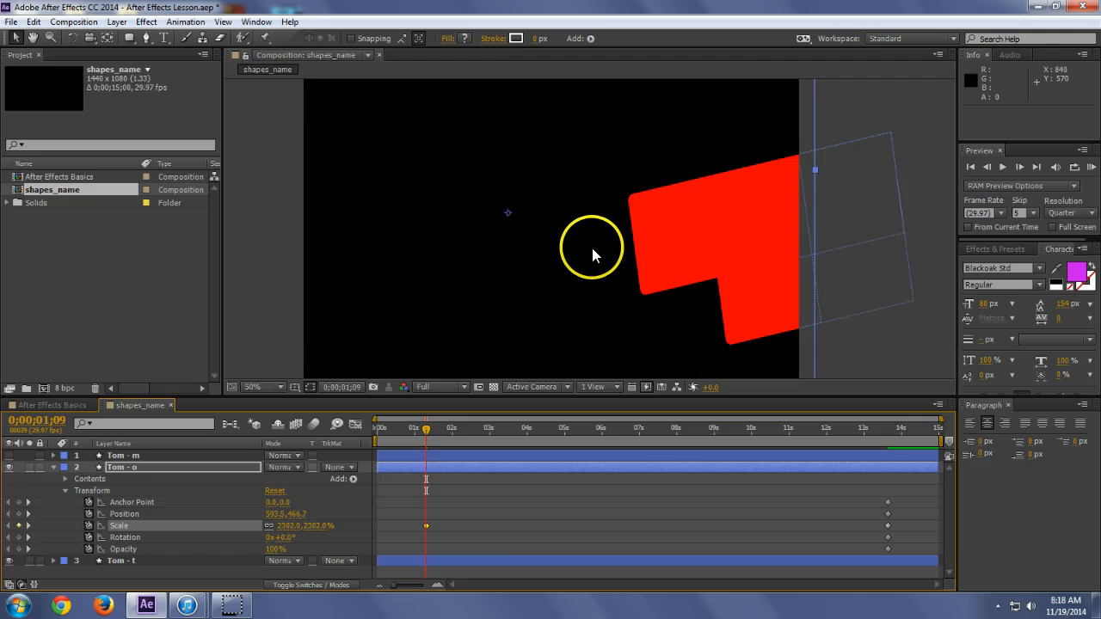
At 0;00;01;09, keyframe the O layer's rotation at 2 full revolutions plus 113°
{"action": "scroll", "coordinate": [593, 249], "scroll_direction": "down", "scroll_amount": 2}
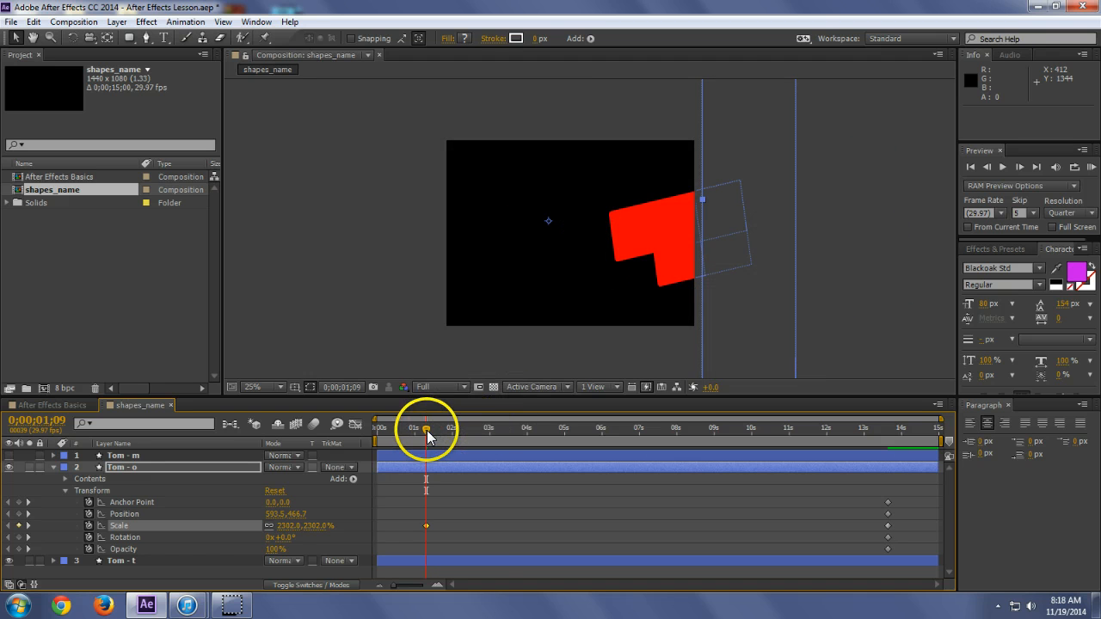
{"action": "left_click", "coordinate": [508, 440]}
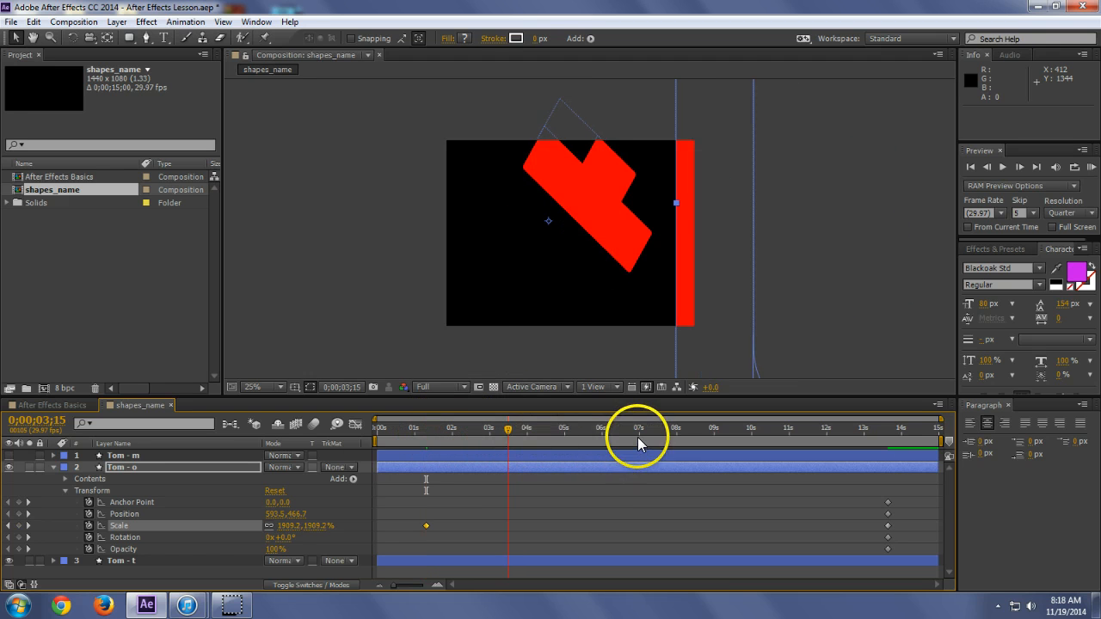
{"action": "left_click_drag", "start_coordinate": [665, 435], "coordinate": [524, 435]}
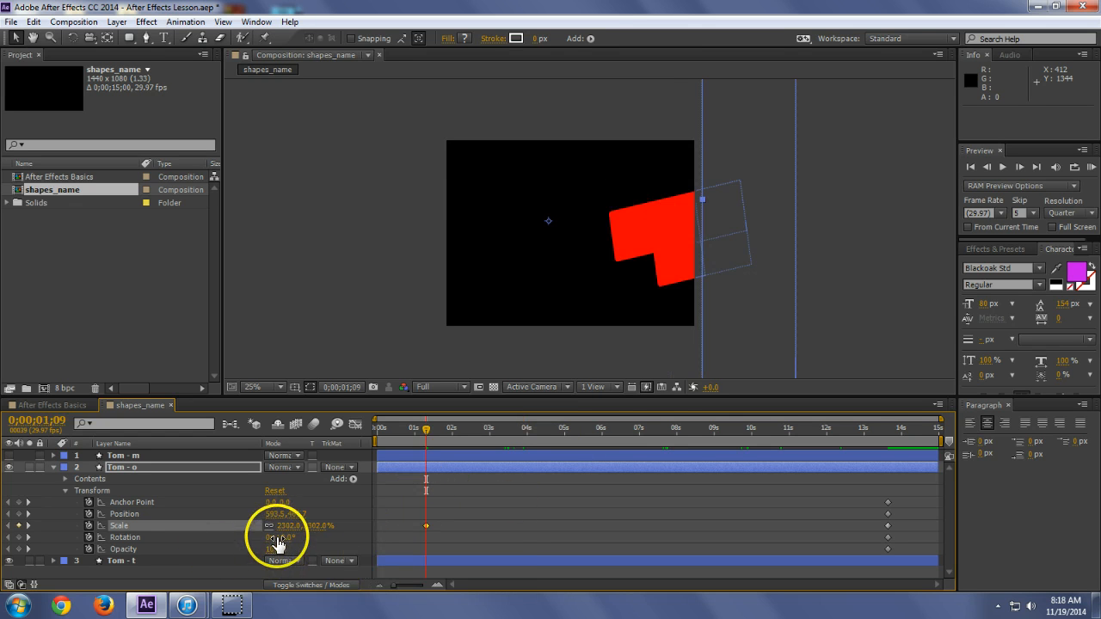
{"action": "left_click_drag", "start_coordinate": [286, 540], "coordinate": [768, 476]}
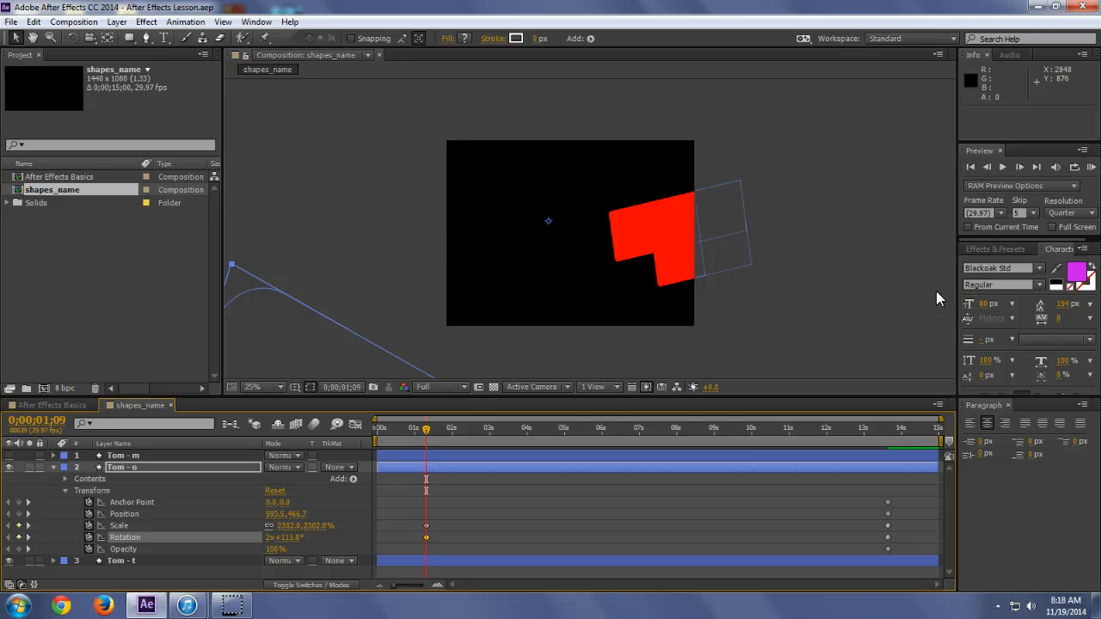
Run a RAM preview of the composition to check how the O shrinks and spins into place beside the T
{"action": "left_click", "coordinate": [1091, 166]}
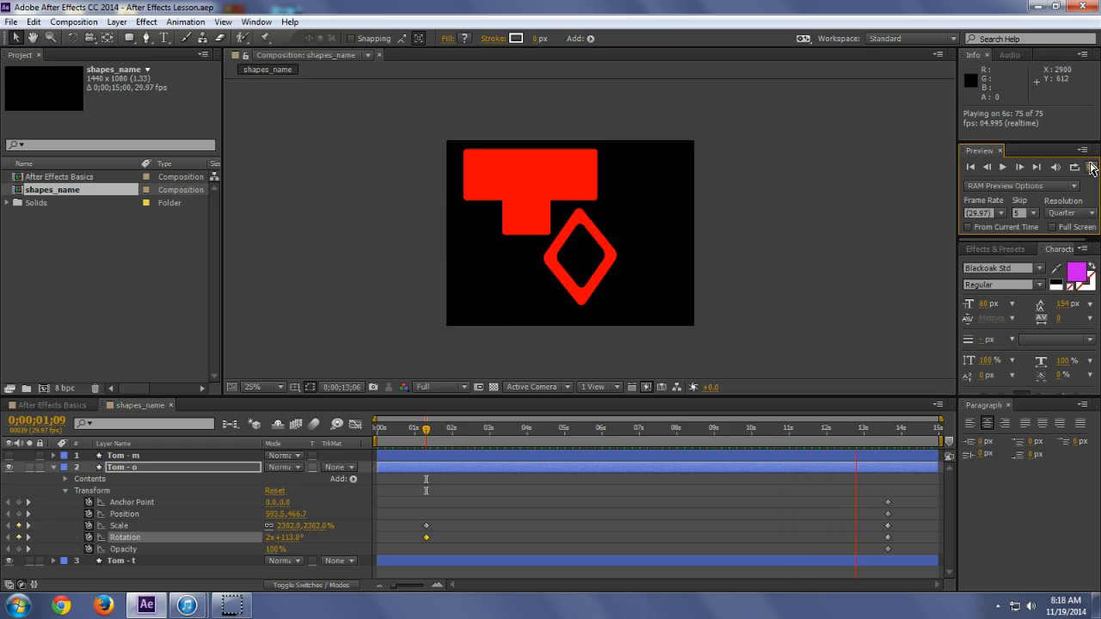
{"action": "left_click", "coordinate": [1090, 168]}
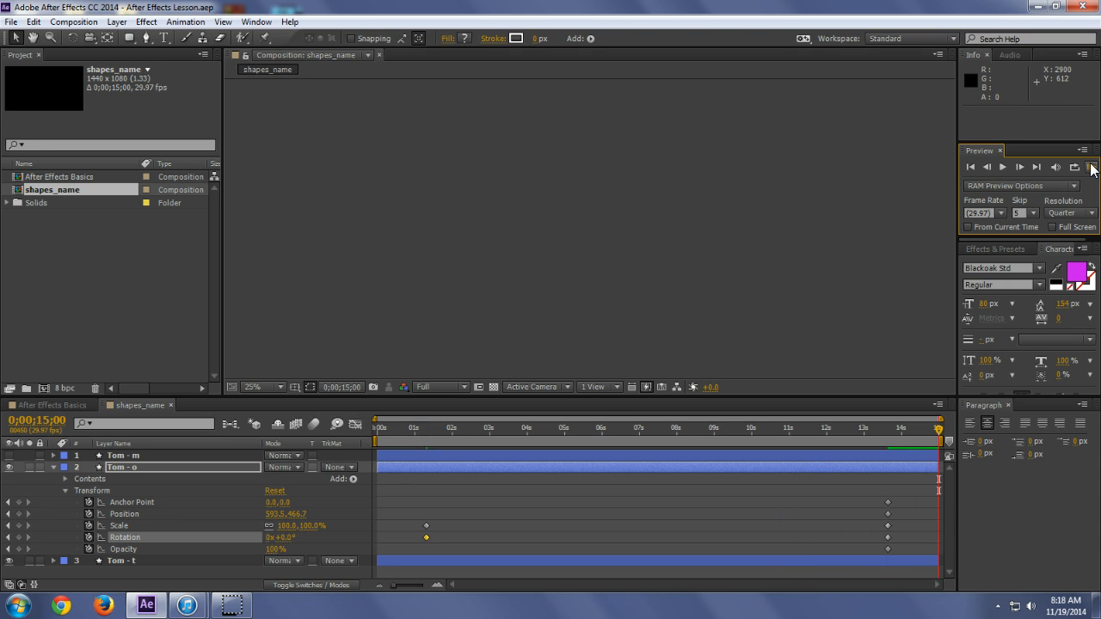
Collapse the O layer, examine the T layer's intermediate Position keyframes, and set the current time to 0;00;05;27
{"action": "left_click", "coordinate": [54, 467]}
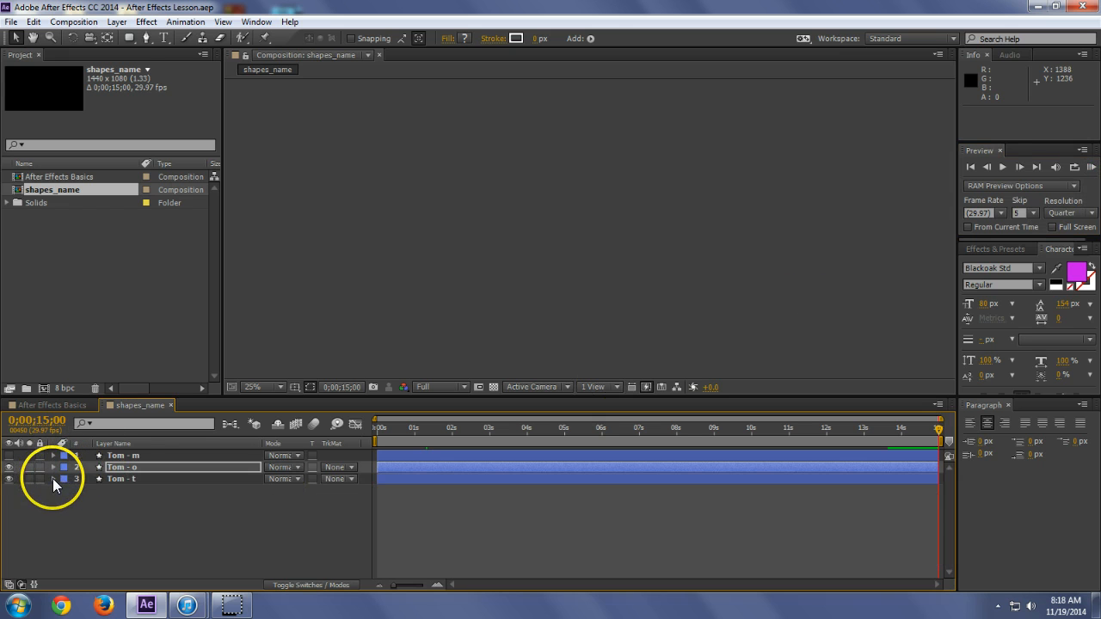
{"action": "left_click", "coordinate": [53, 478]}
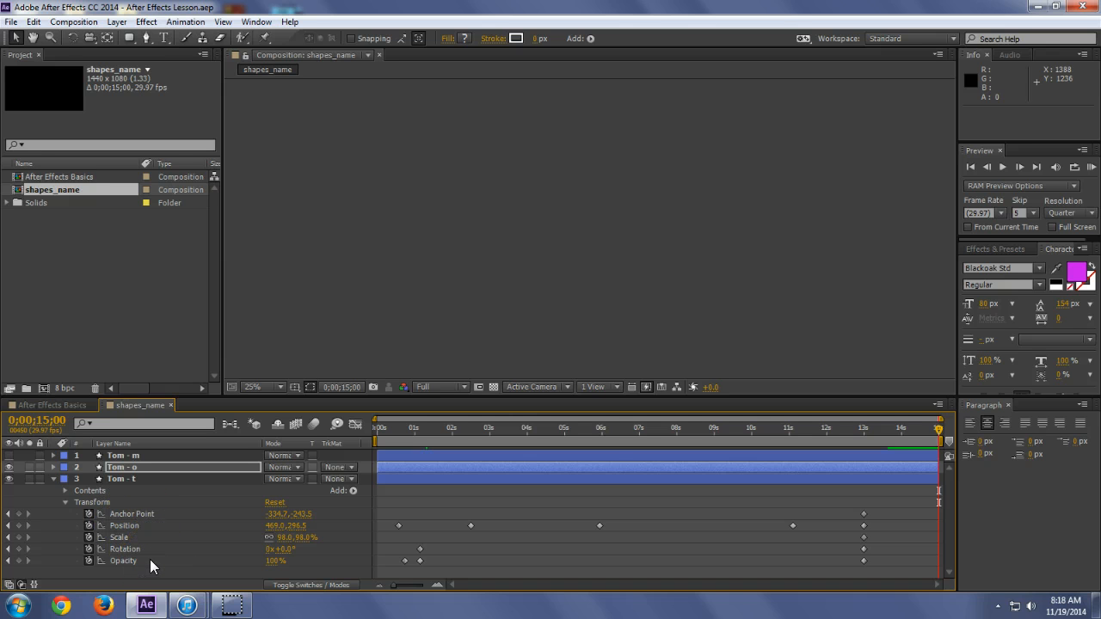
{"action": "left_click", "coordinate": [471, 526]}
{"action": "left_click", "coordinate": [600, 526]}
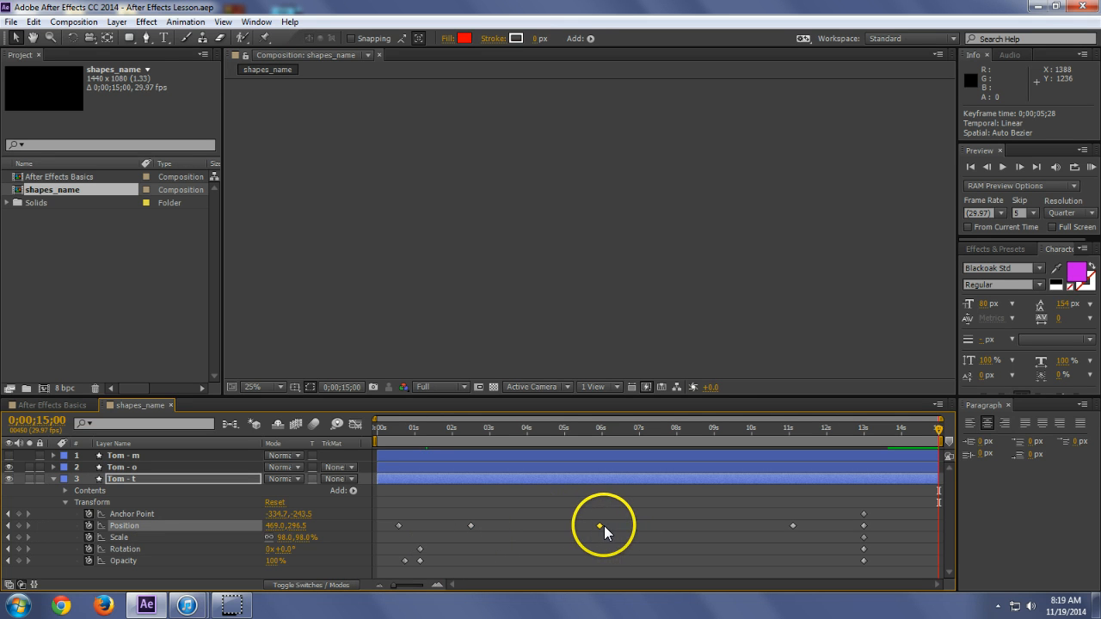
{"action": "left_click", "coordinate": [792, 525]}
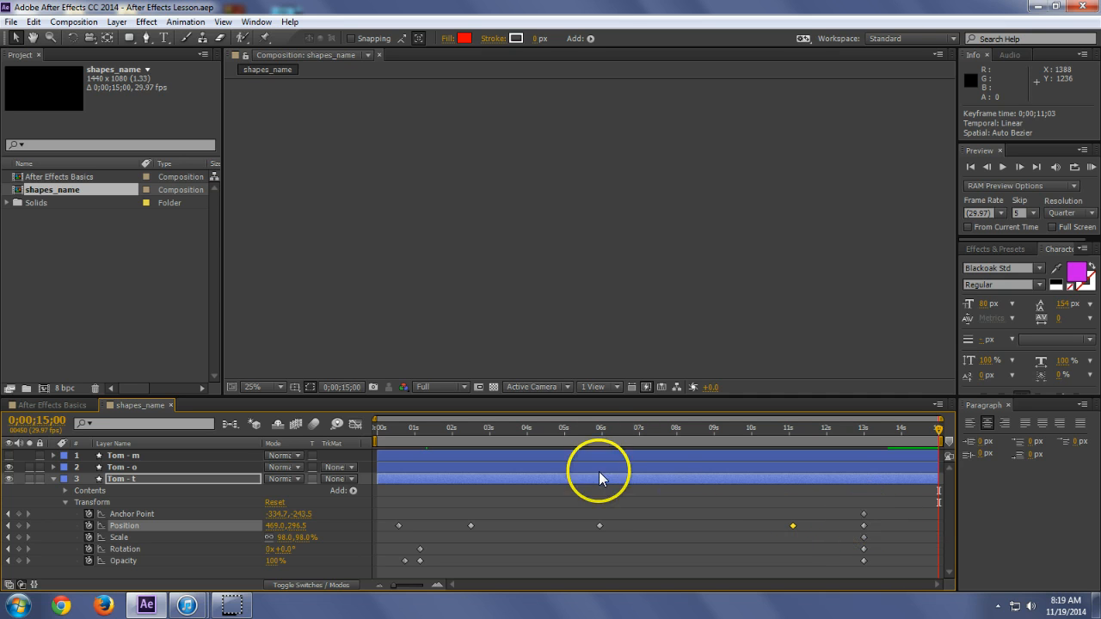
{"action": "left_click", "coordinate": [598, 436]}
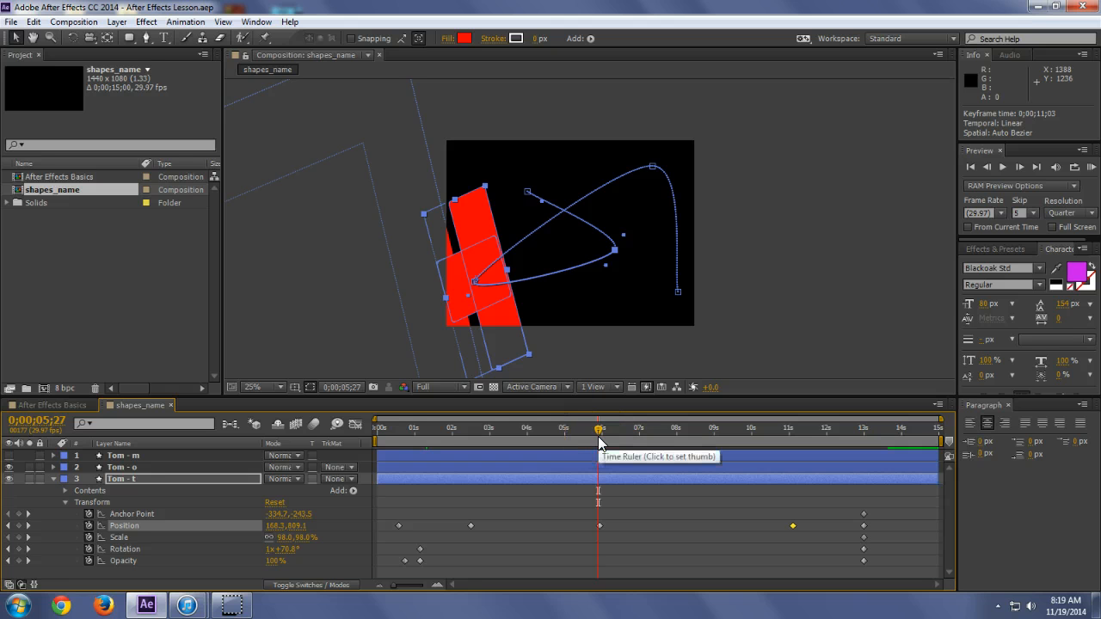